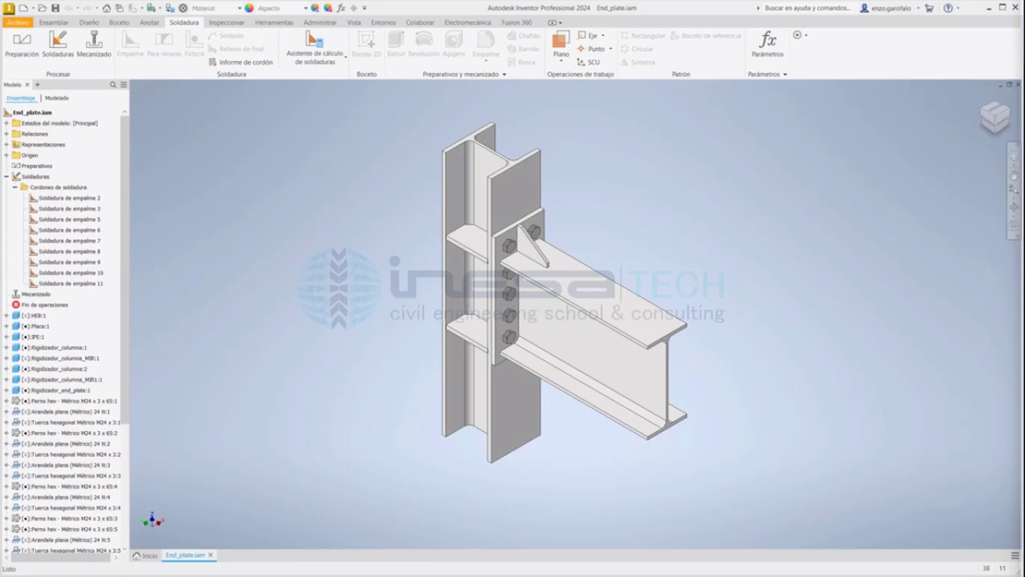
- Examine the column, beam, stiffeners and end plate of the End_plate.iam connection, singling out the individual members
middle_click_drag(606, 251, 567, 213, "shift")
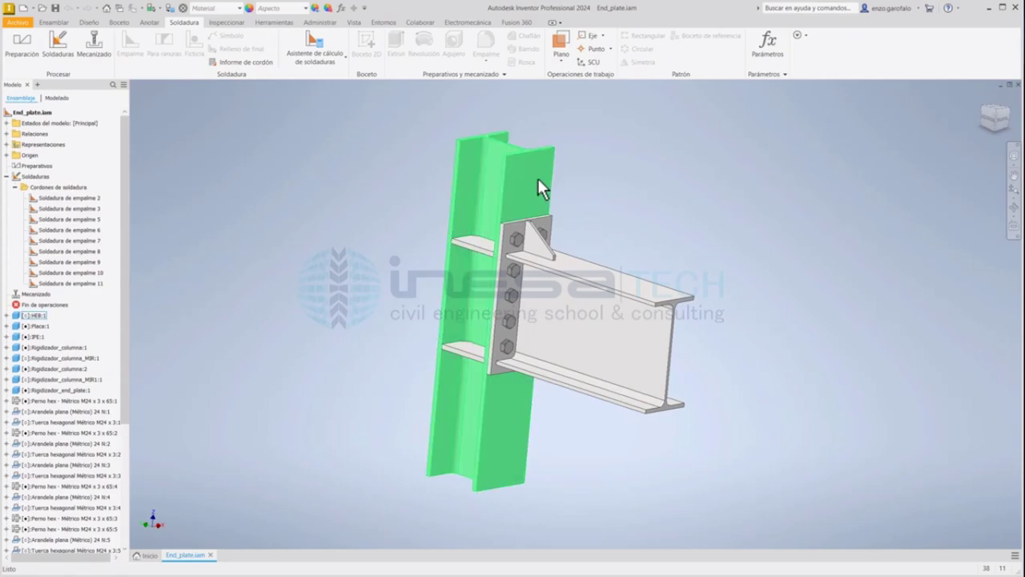
left_click(538, 179)
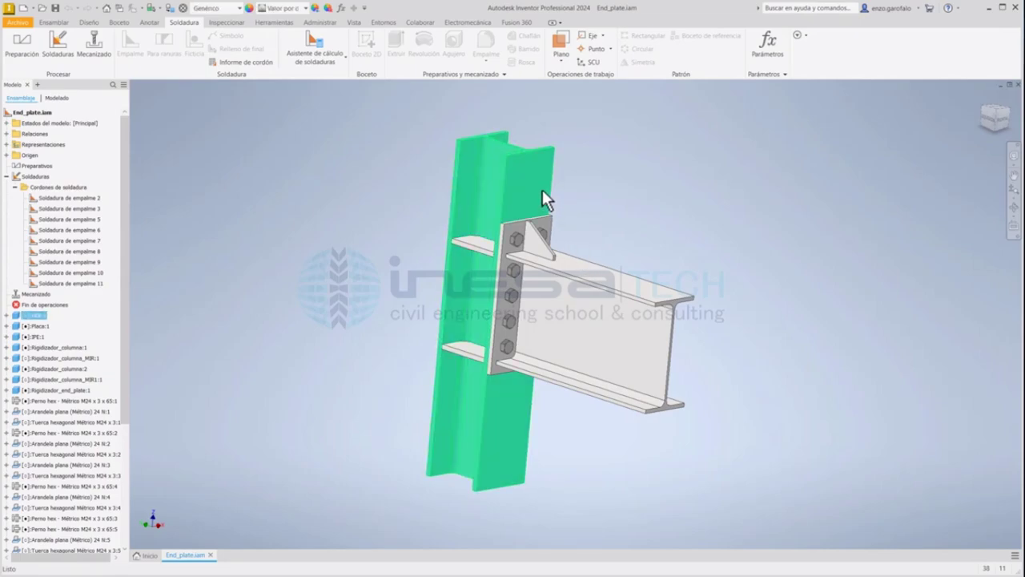
left_click(590, 277)
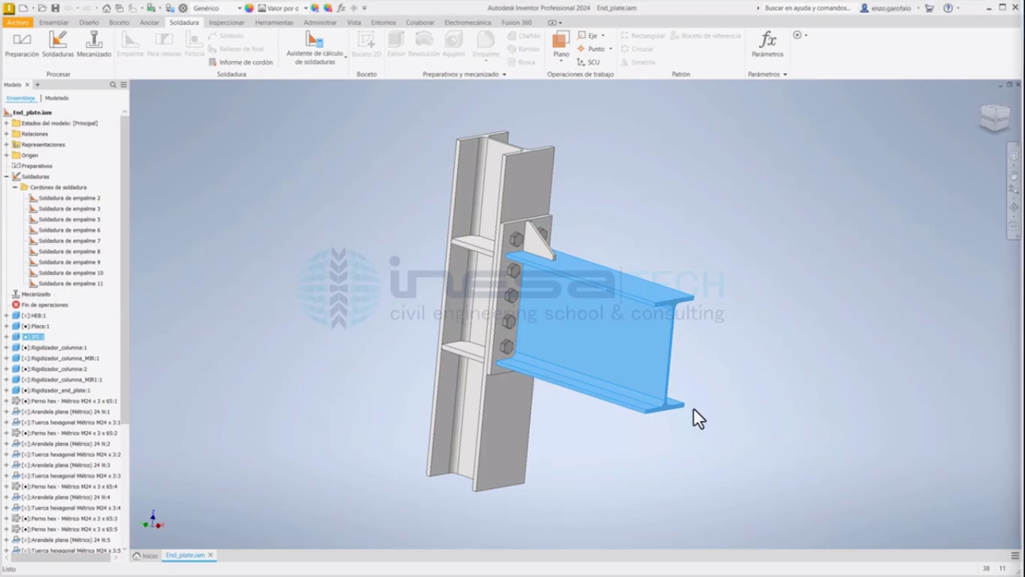
left_click(576, 234)
scroll(489, 249, "up", 5)
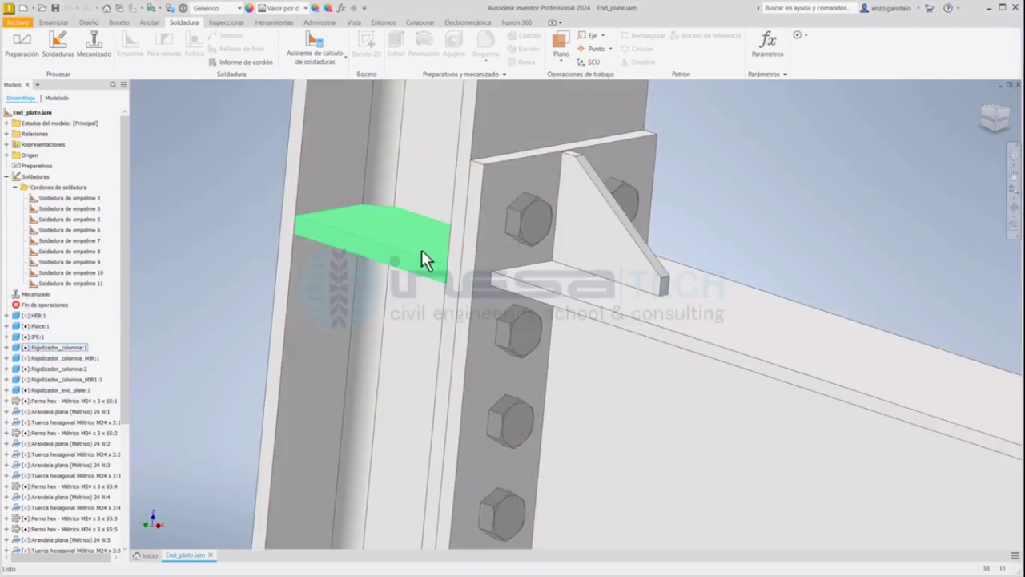
scroll(410, 255, "down", 2)
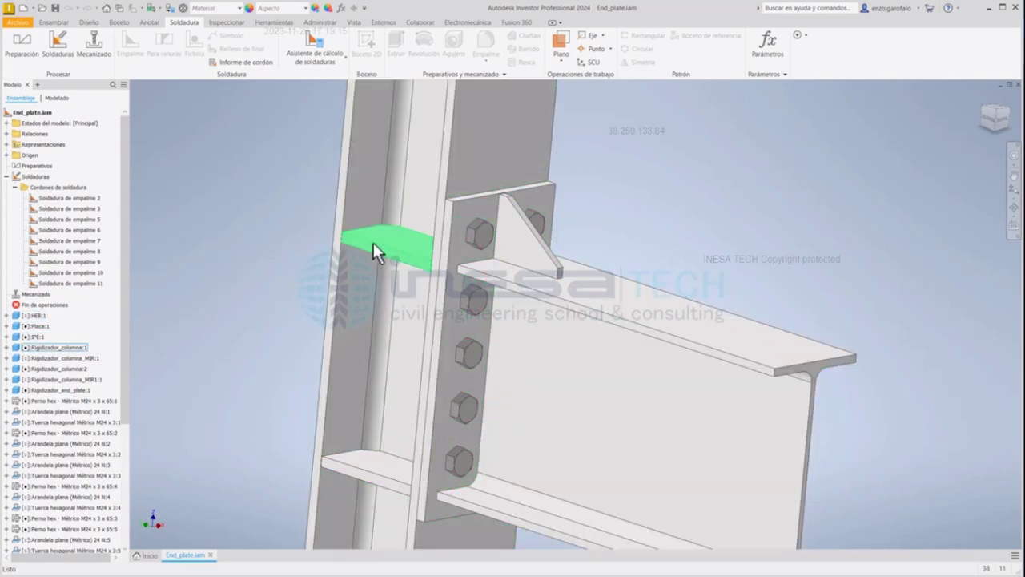
left_click(522, 237)
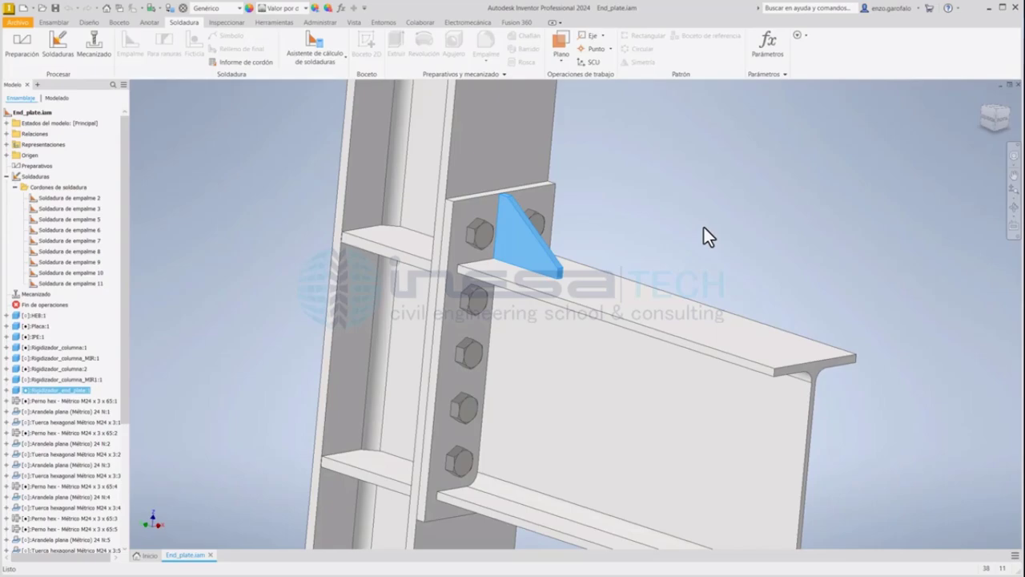
left_click(478, 215)
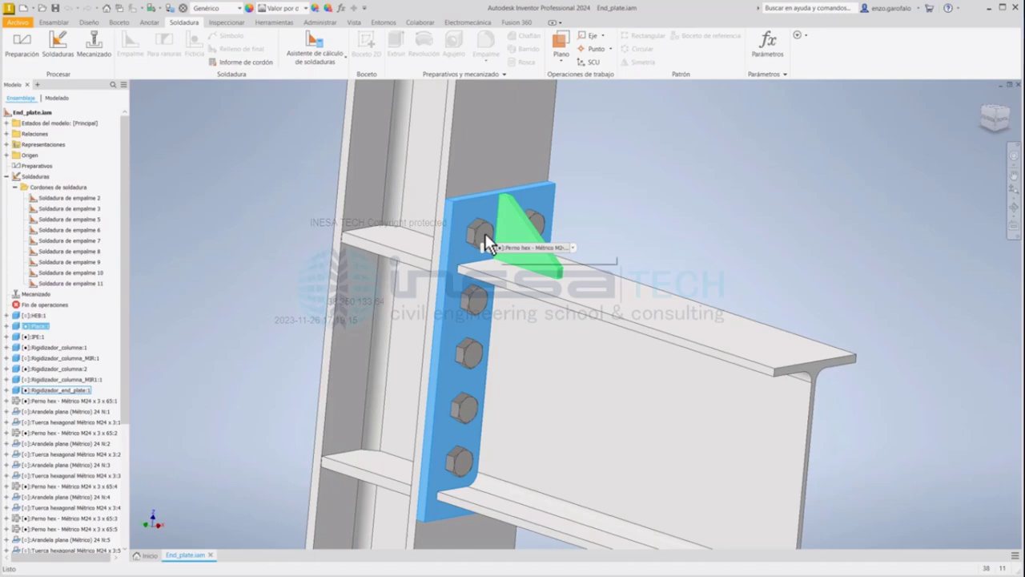
left_click(638, 196)
scroll(616, 196, "down", 5)
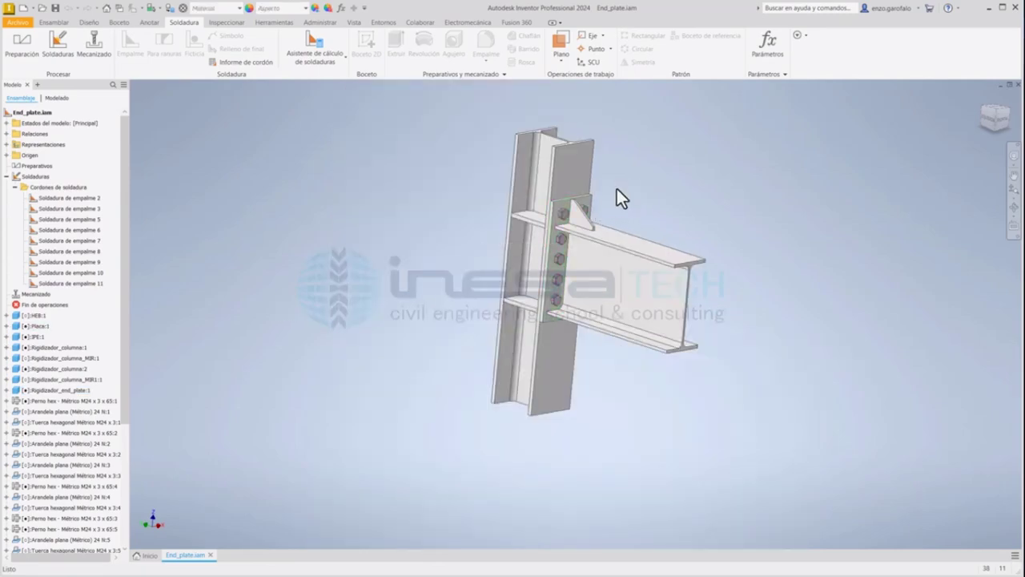
- Examine the bolts, nuts and triangular end-plate stiffener up close from the side of the connection
middle_click_drag(612, 192, 650, 204, "shift")
scroll(525, 228, "up", 8)
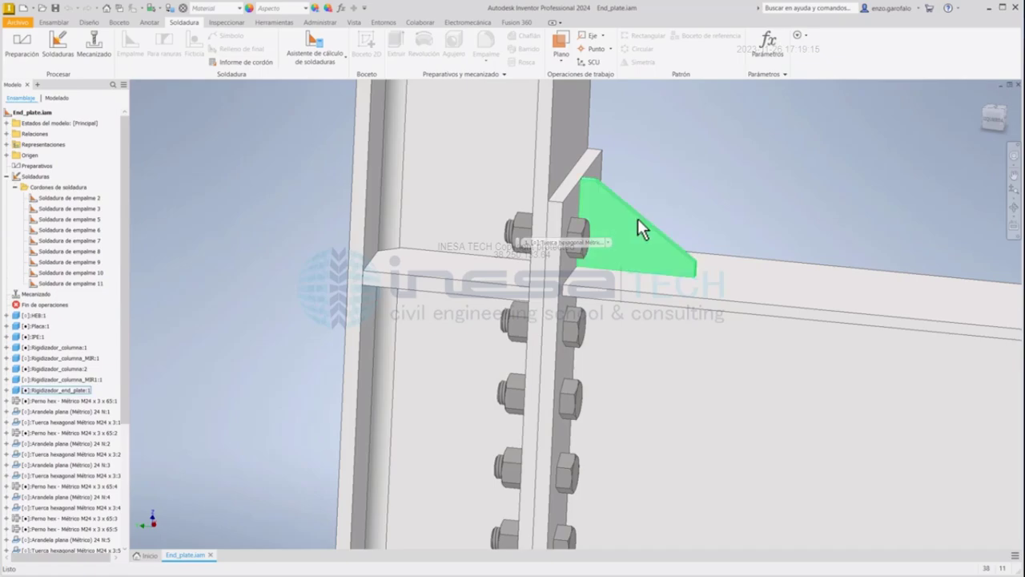
scroll(633, 224, "up", 5)
scroll(627, 228, "down", 5)
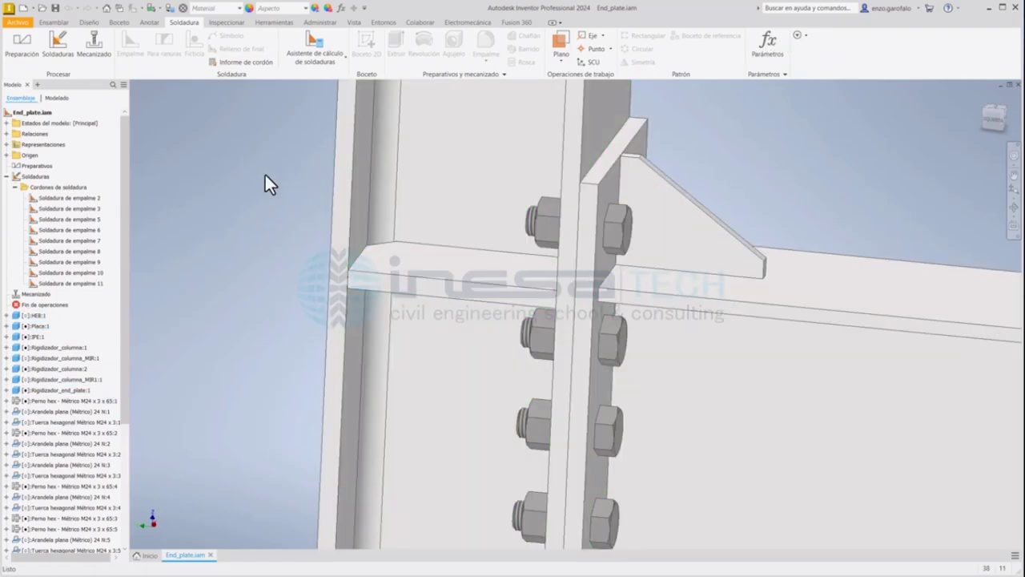
scroll(412, 181, "up", 5)
middle_click_drag(458, 189, 602, 202, "shift")
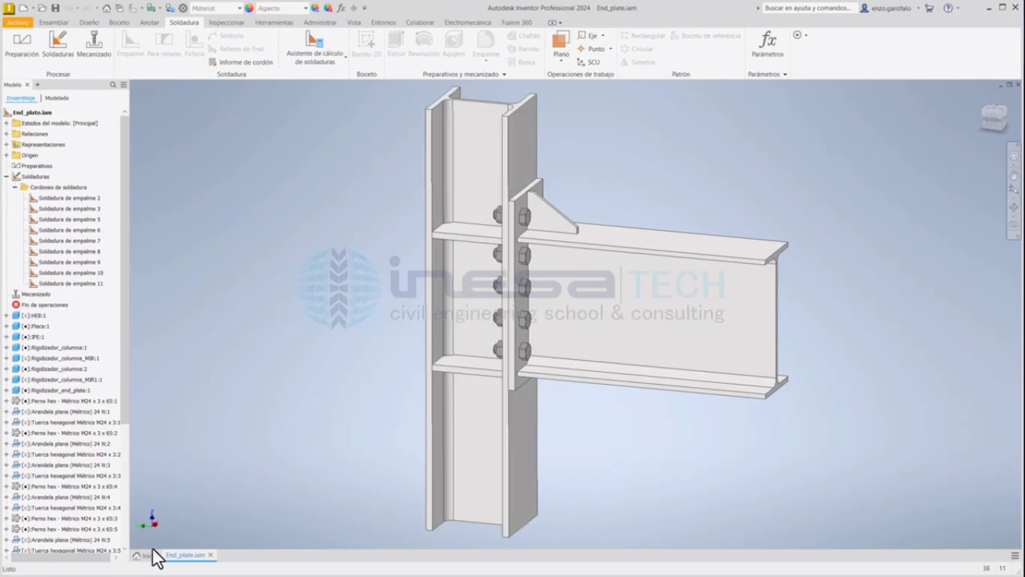
- Close the End_plate.iam assembly and open the project configuration
left_click(211, 554)
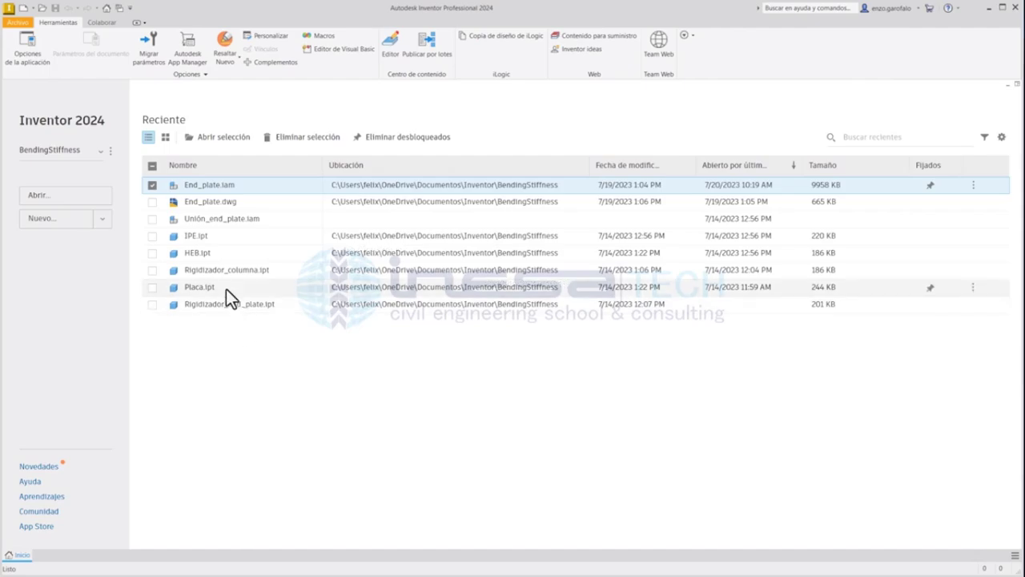
left_click(110, 153)
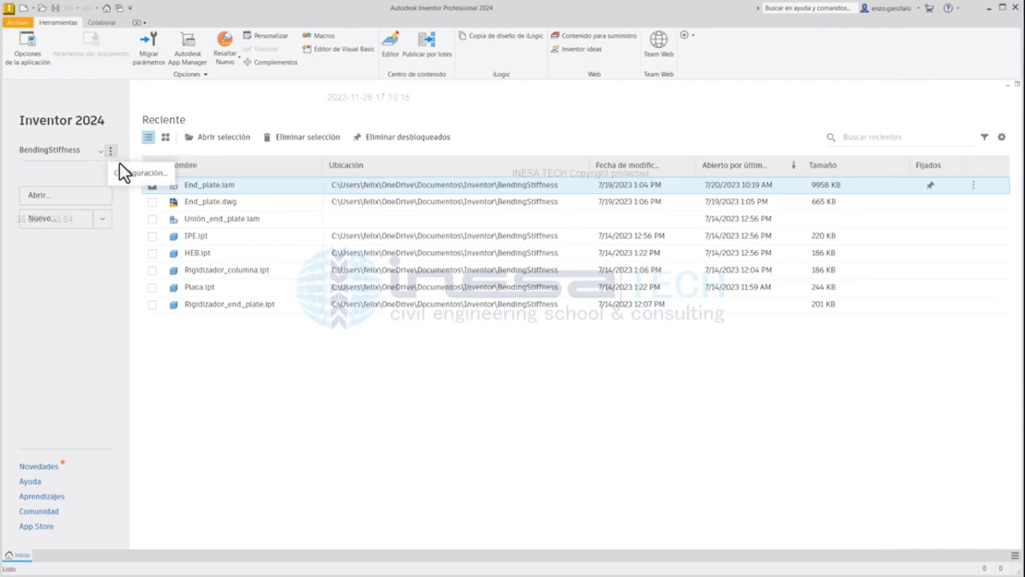
left_click(128, 173)
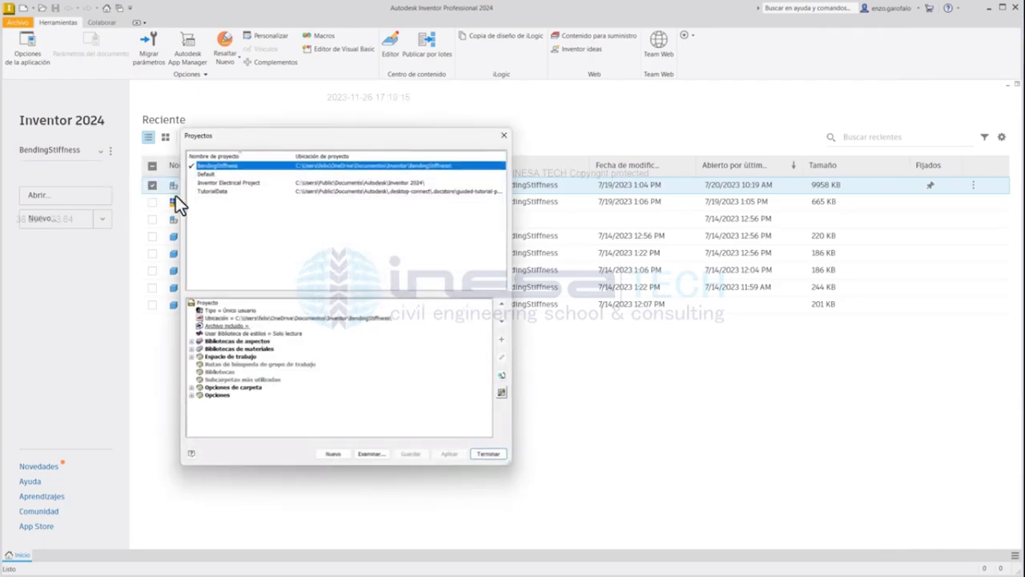
left_click_drag(229, 139, 239, 132)
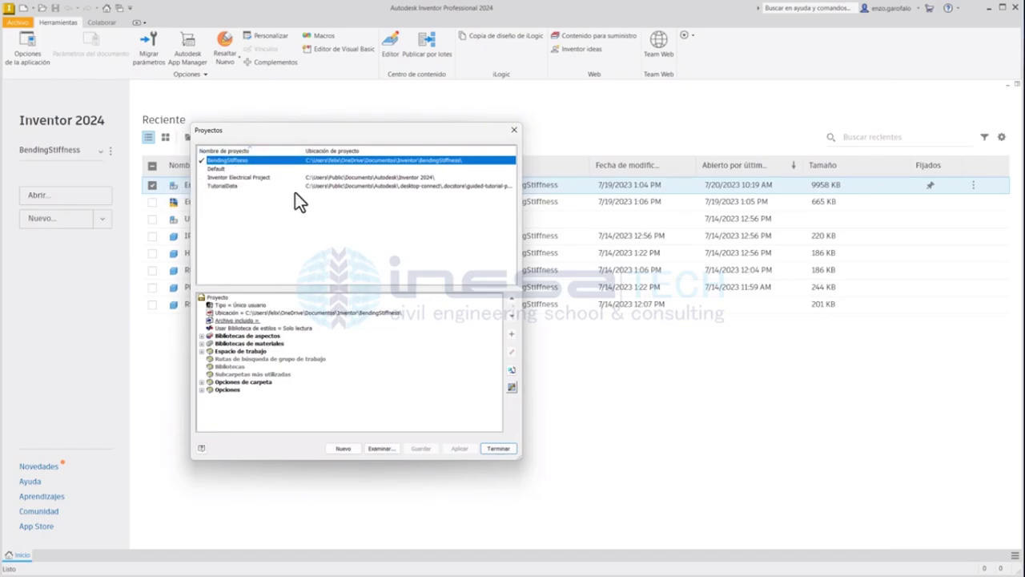
left_click_drag(252, 132, 307, 110)
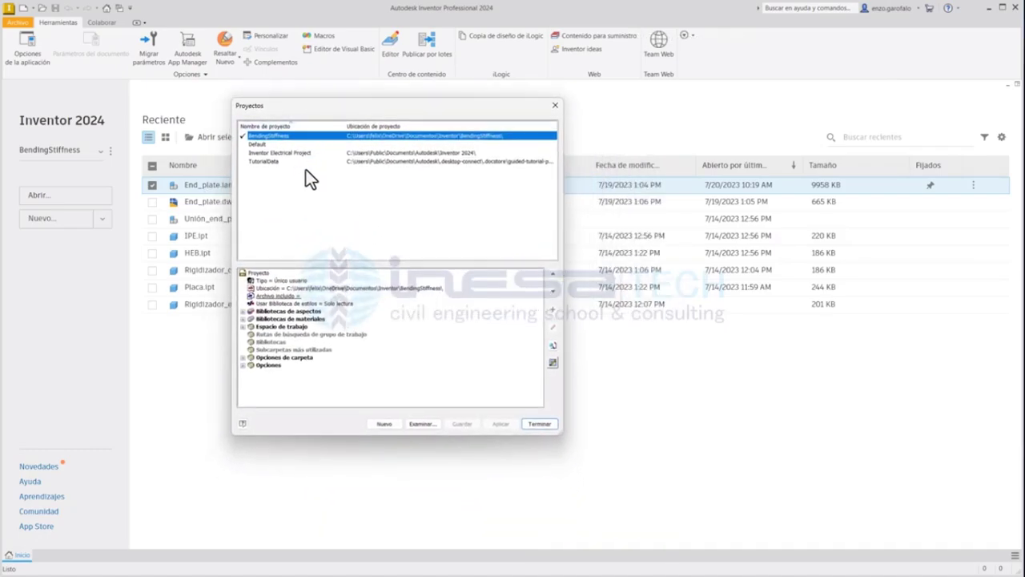
- Review the settings of the Default and Inventor Electrical Project entries
left_click(258, 145)
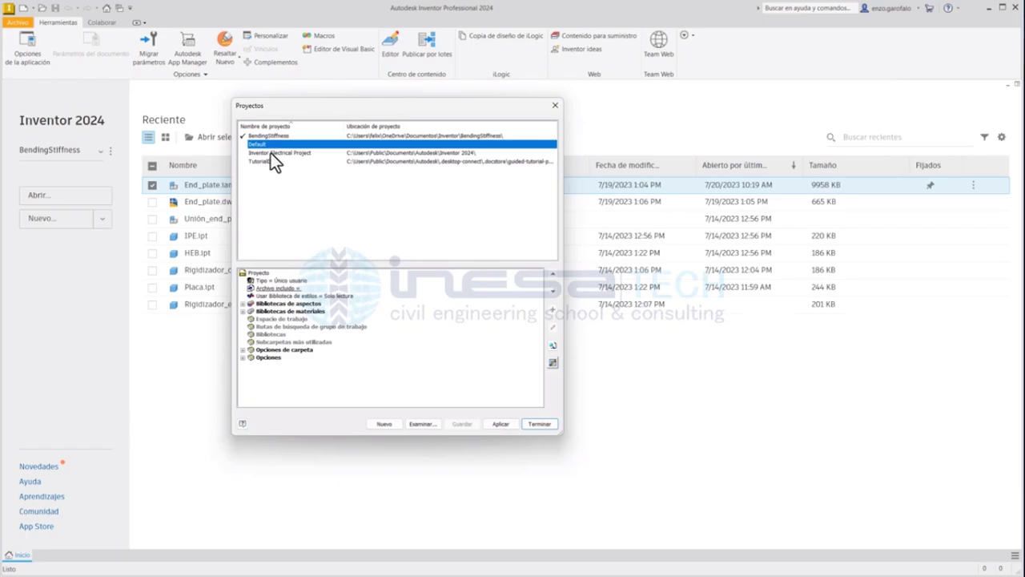
left_click(270, 153)
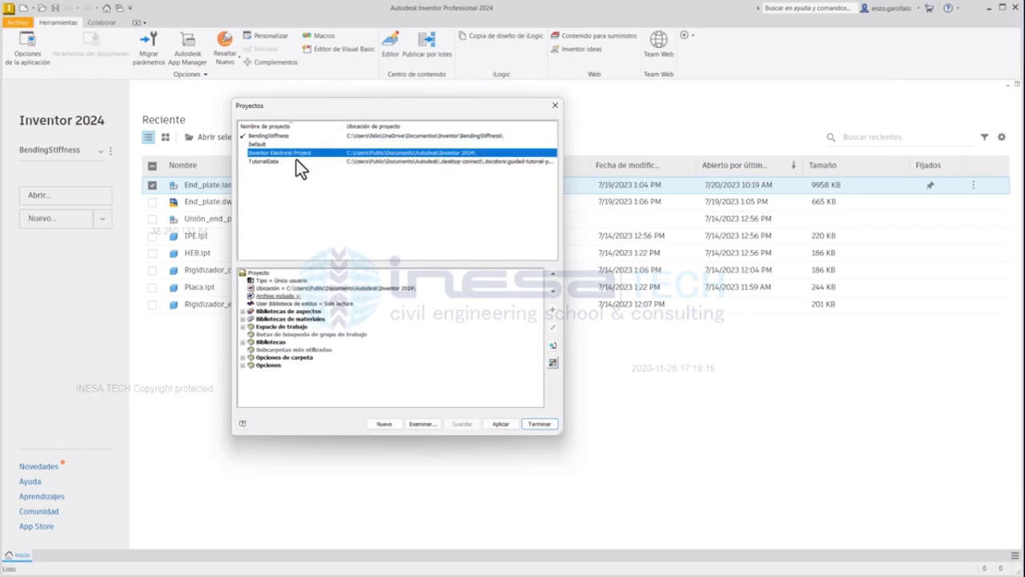
left_click(265, 145)
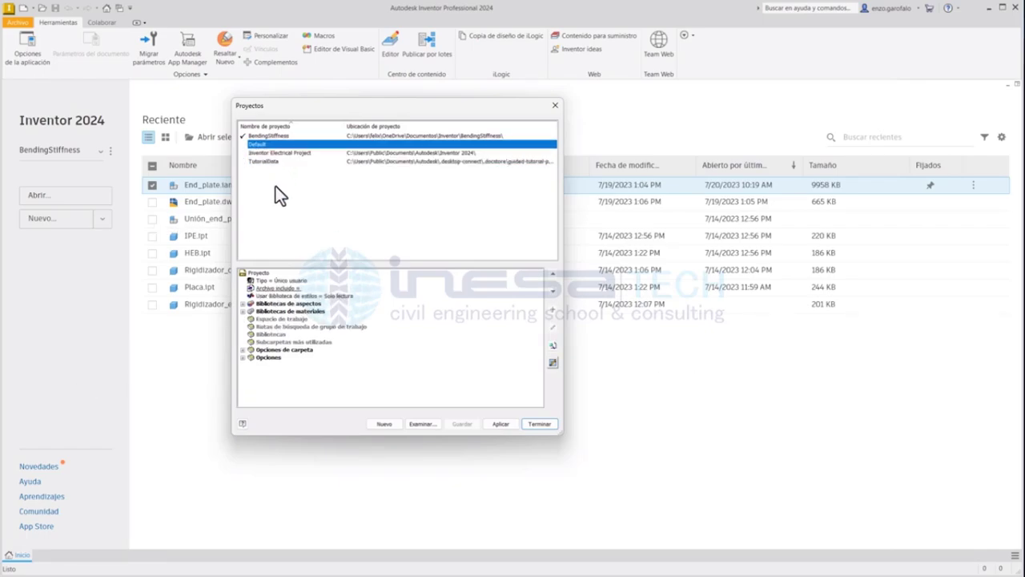
- Start a new single-user project and name it EndPlate
left_click(378, 423)
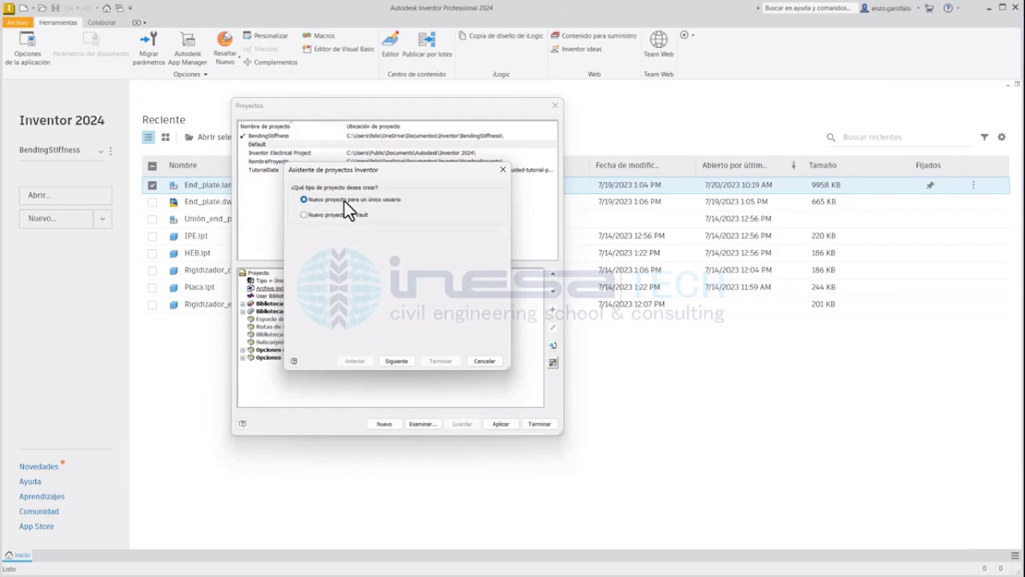
left_click(397, 361)
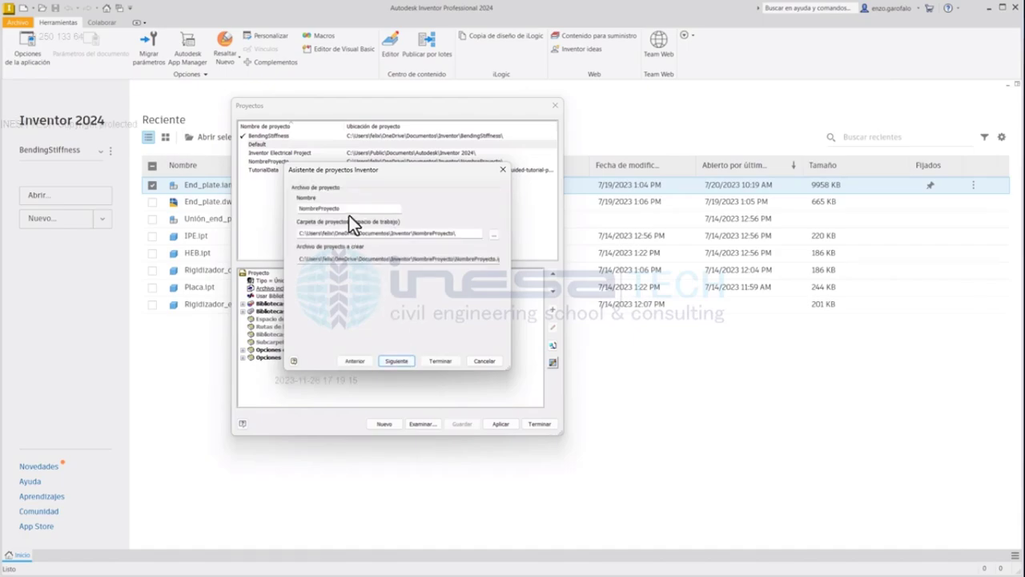
left_click_drag(354, 209, 256, 209)
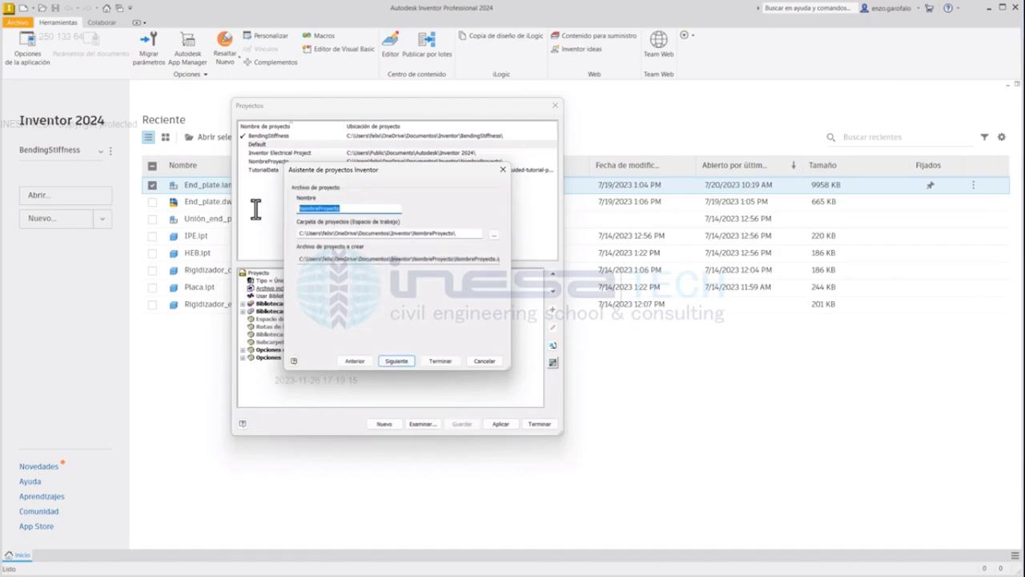
left_click(298, 208)
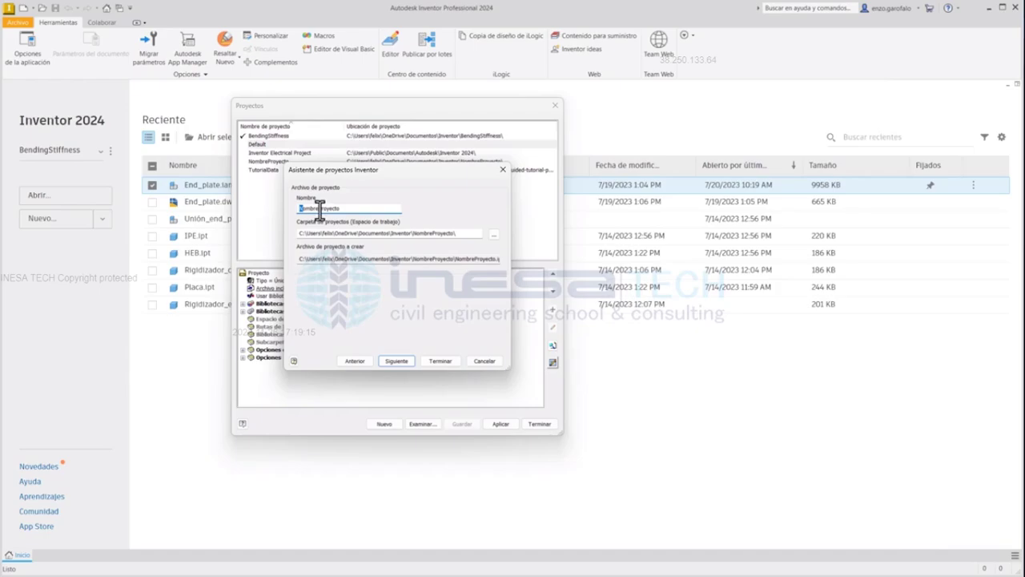
left_click(318, 207)
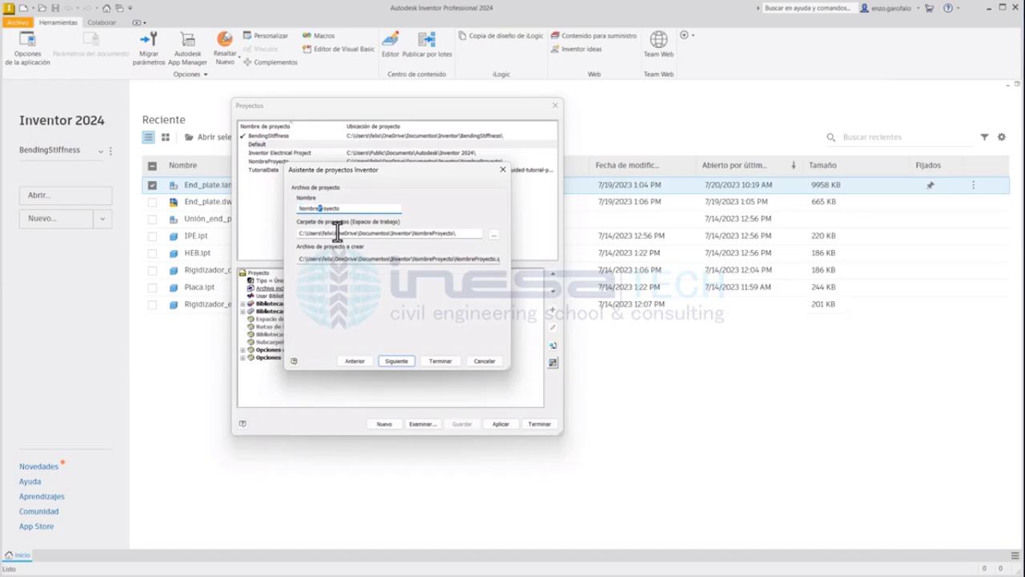
left_click_drag(361, 209, 296, 206)
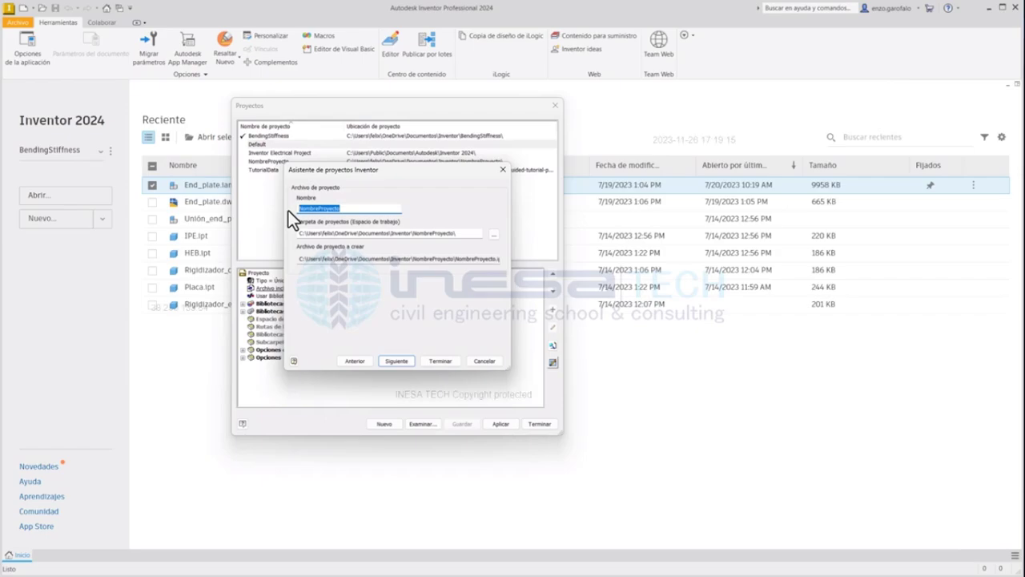
type("En")
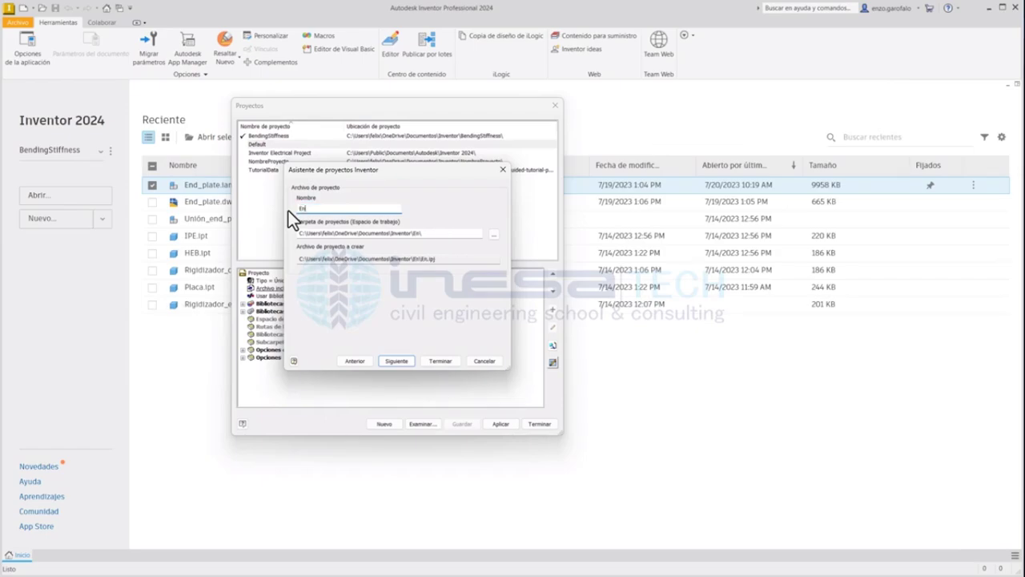
type("dPlate")
- Finish creating the project without adding any libraries, and accept the creation of its project folder
left_click(403, 361)
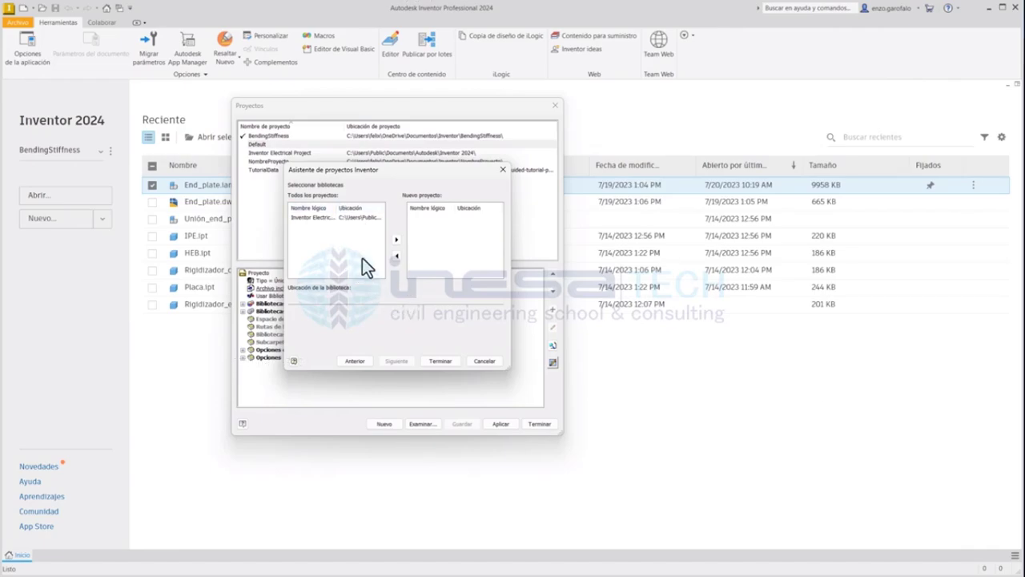
left_click(439, 362)
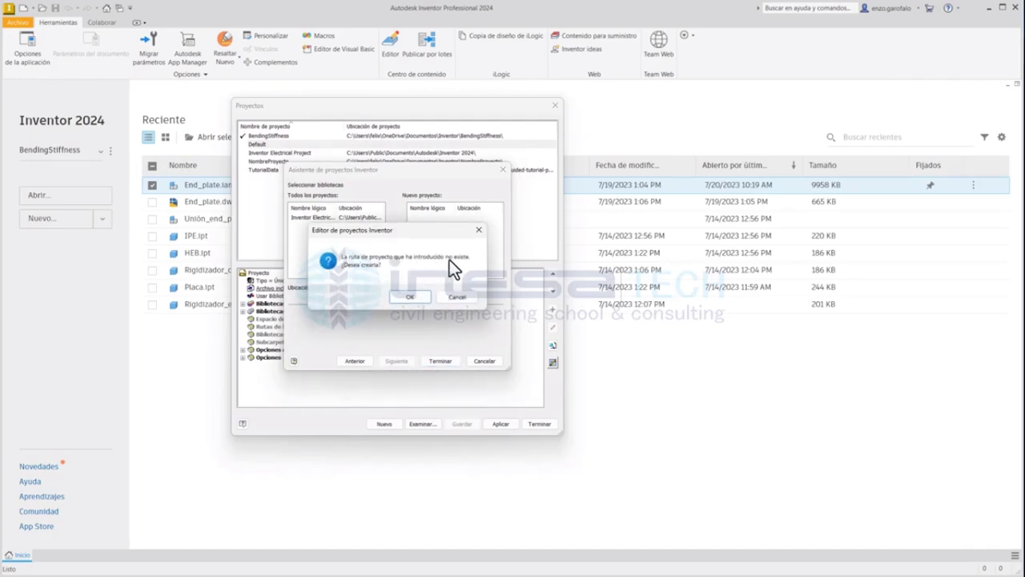
left_click(413, 296)
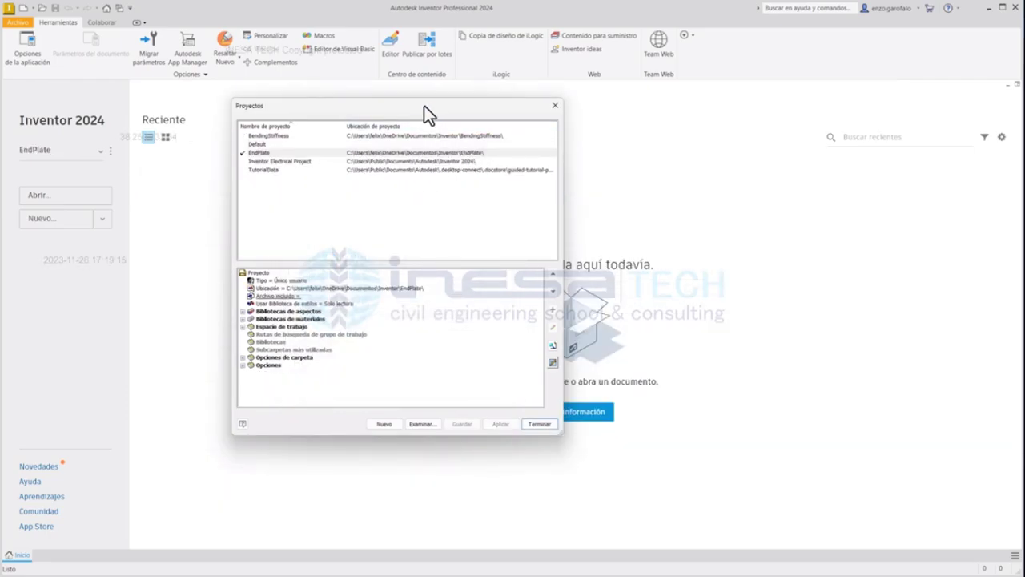
- Close the project configuration, keeping EndPlate as the active project
left_click_drag(425, 106, 711, 145)
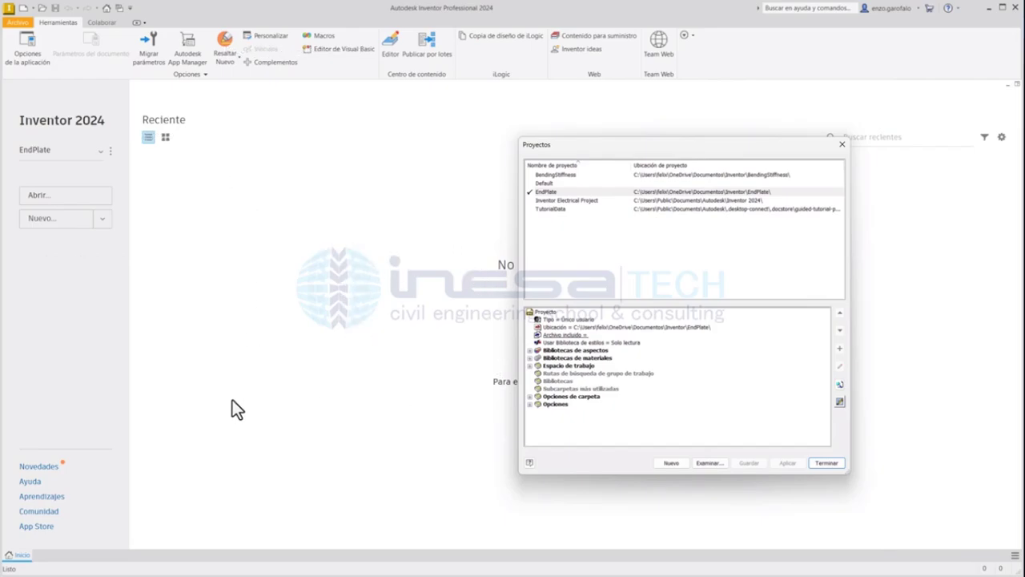
left_click_drag(603, 146, 403, 109)
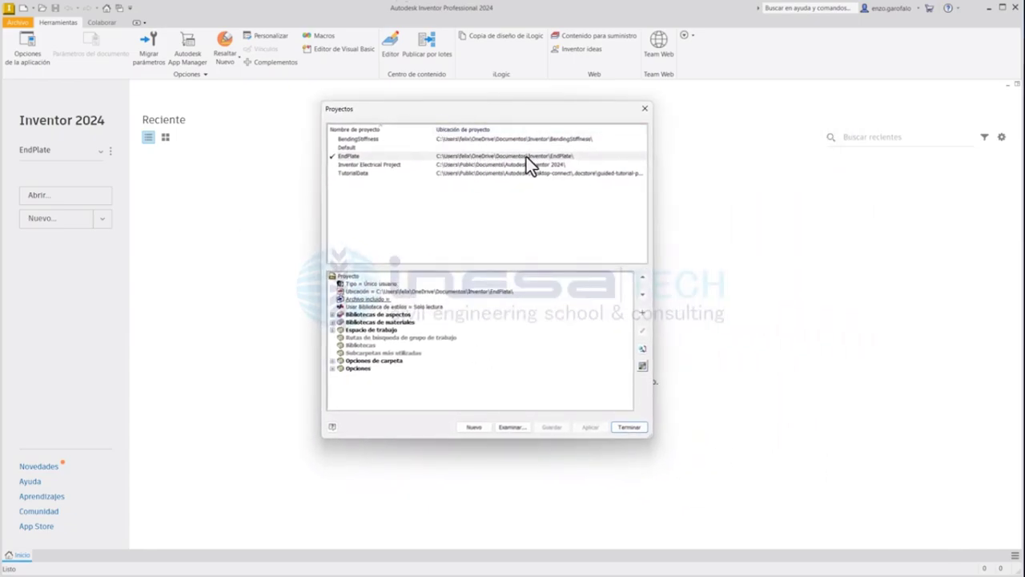
left_click(620, 425)
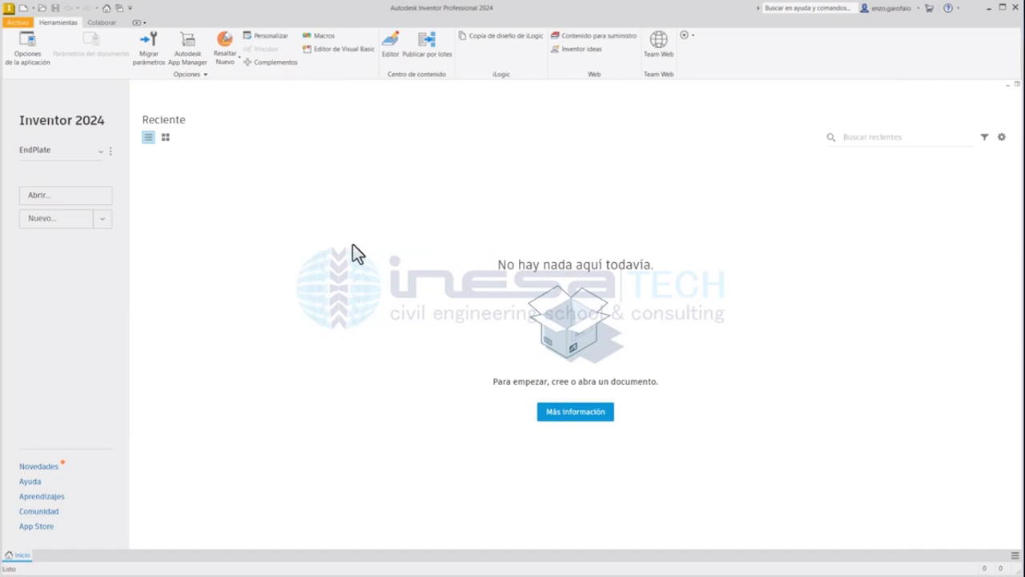
- Create a new part and start a 2D sketch on the front XY origin plane
left_click(103, 219)
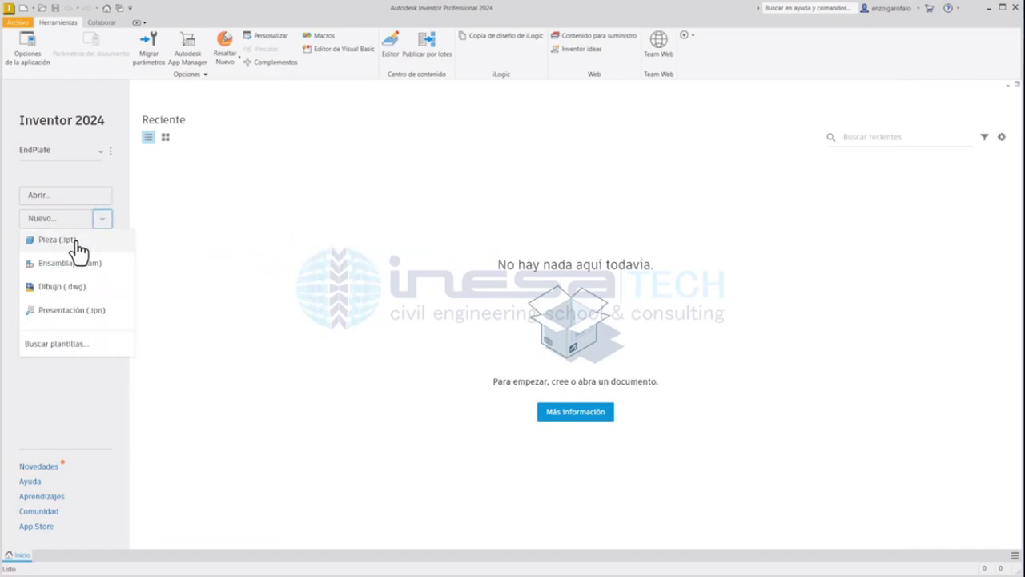
left_click(77, 243)
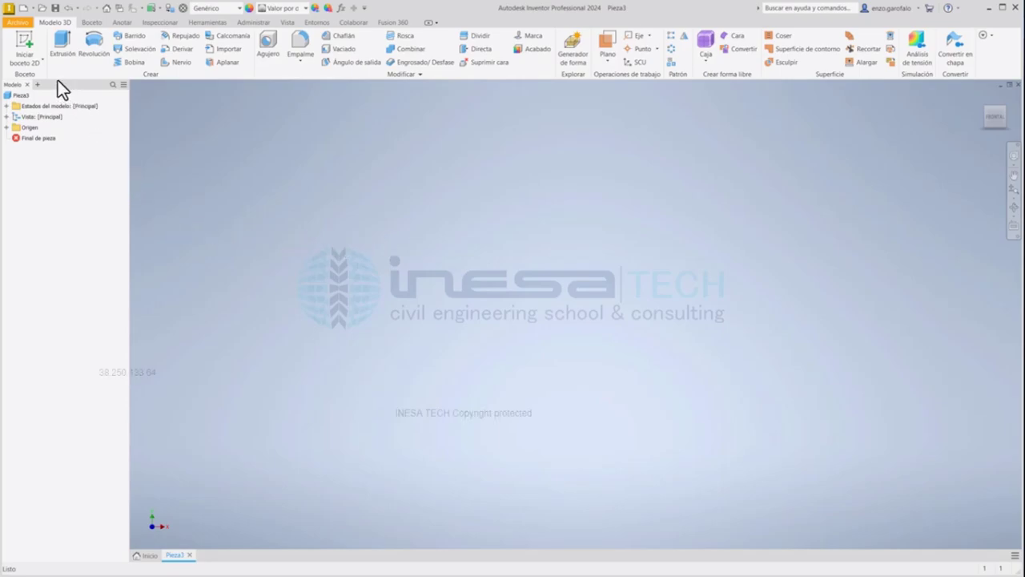
left_click(24, 41)
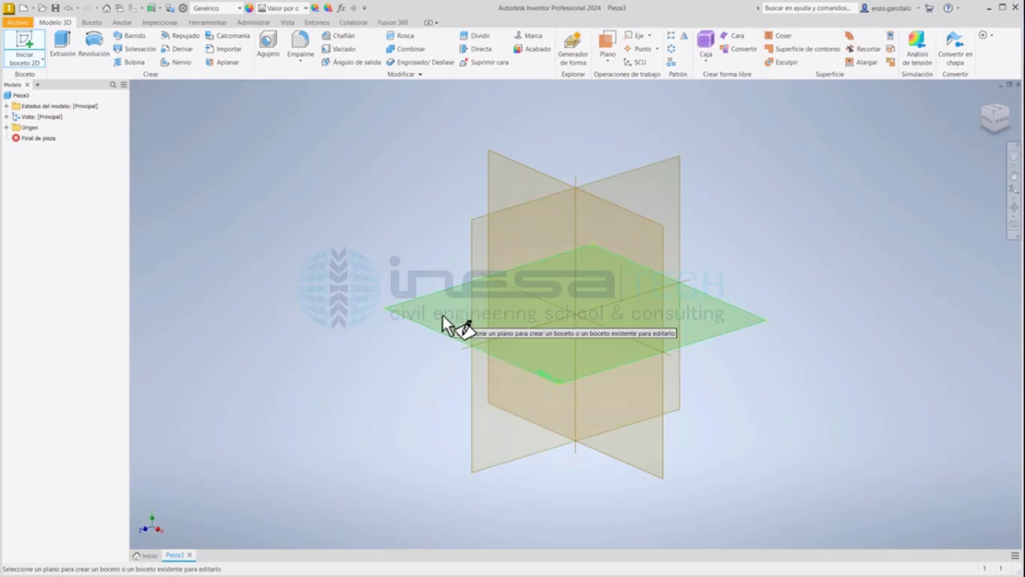
left_click(506, 179)
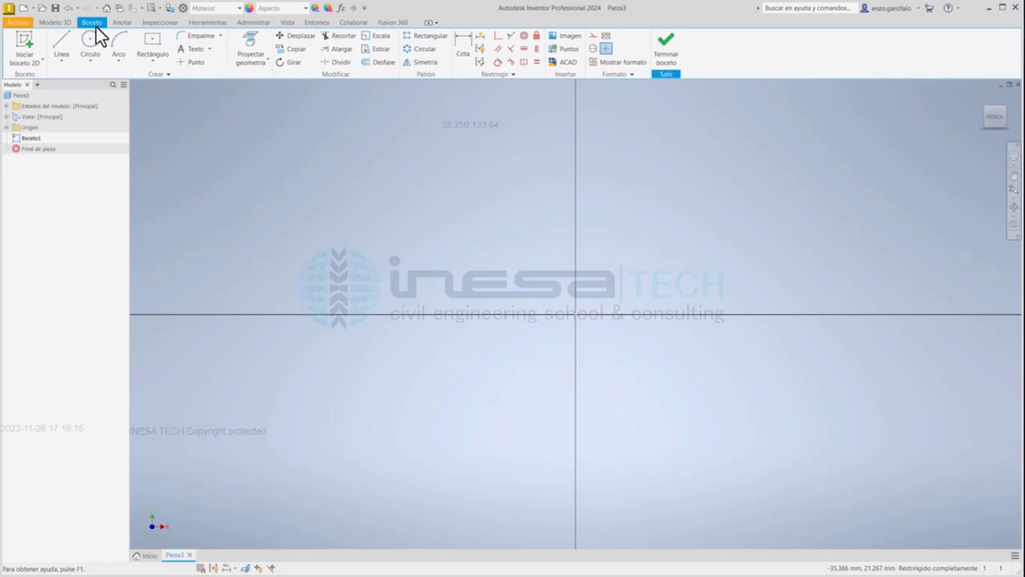
left_click(61, 25)
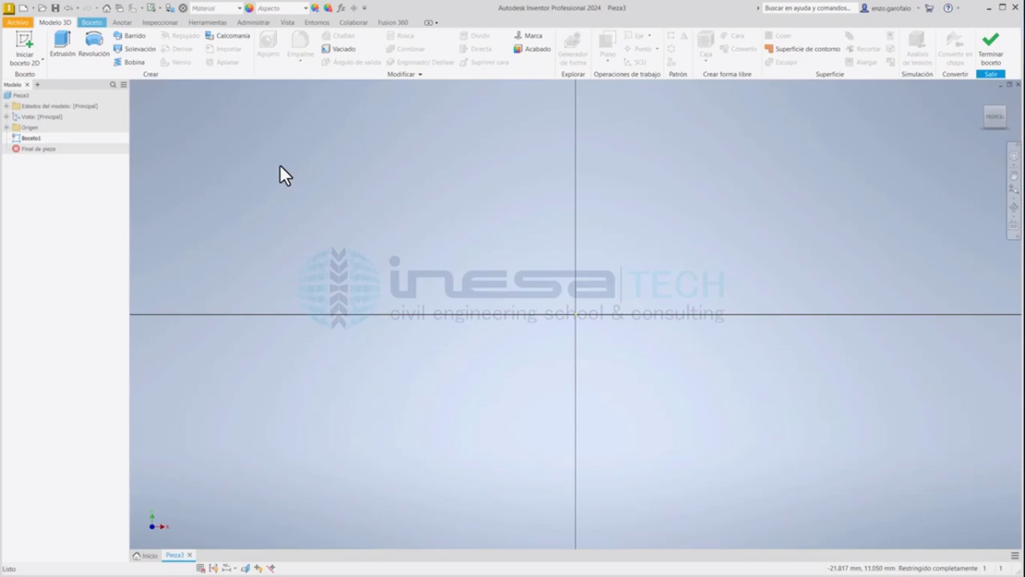
left_click(93, 23)
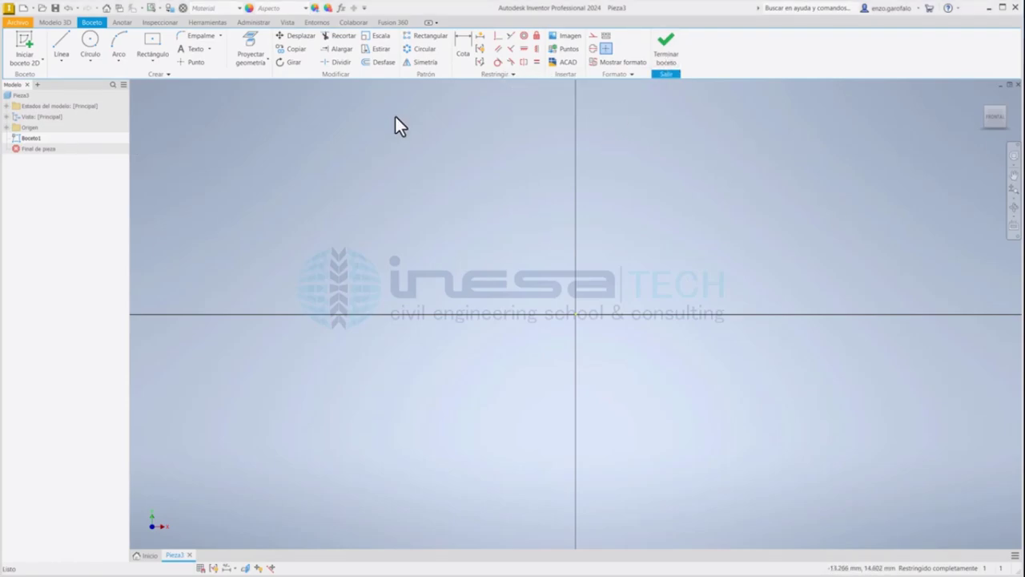
- Rename the new sketch as Sección Transversal HEB200
left_click(30, 137)
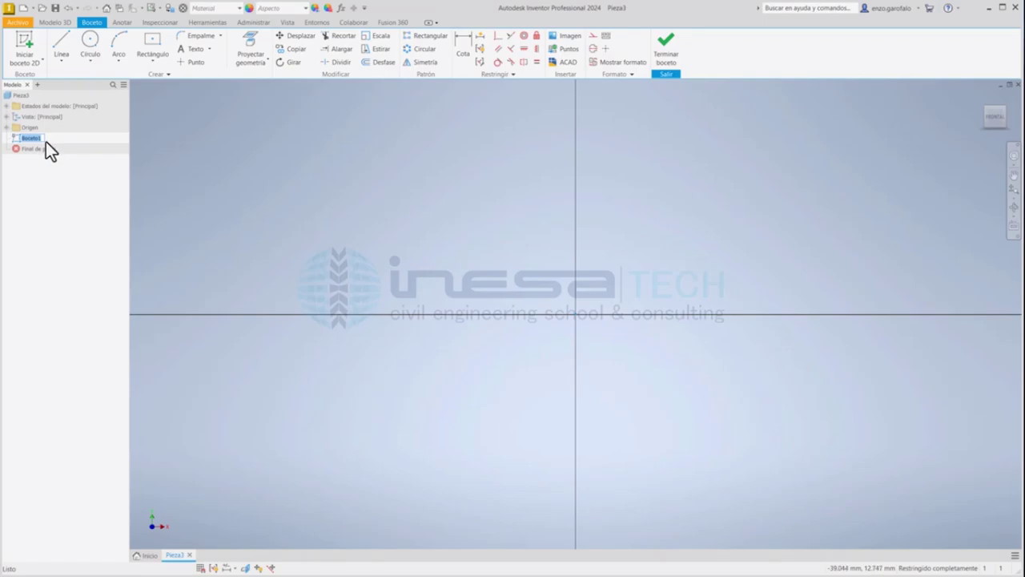
type("CC")
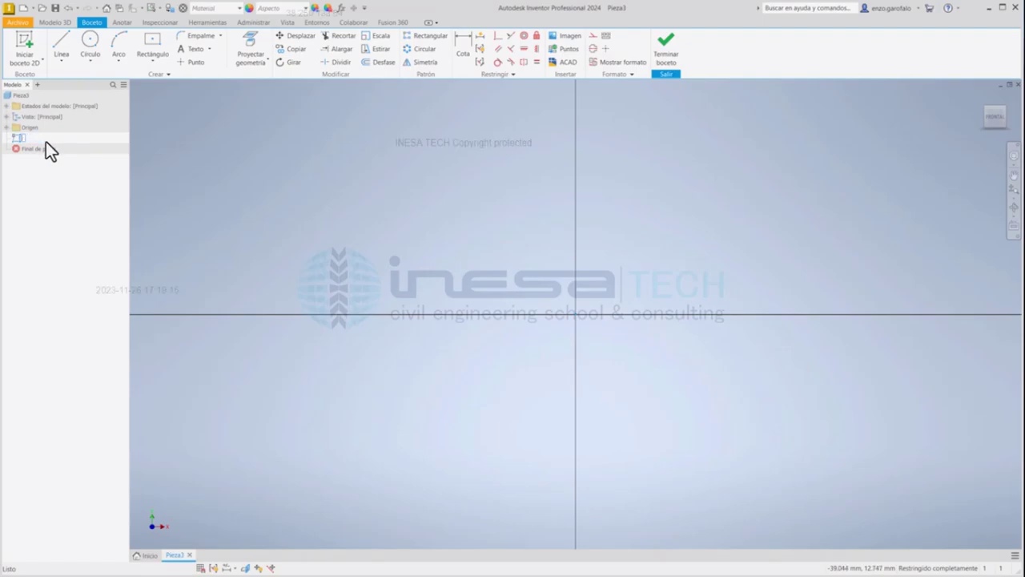
type("ión Transversa")
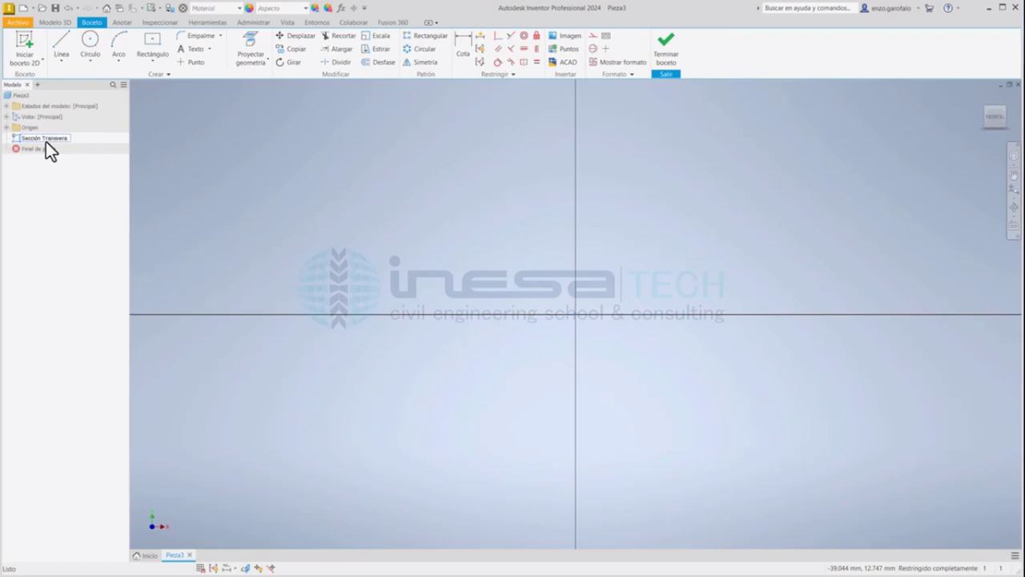
type("l HEB200")
key("ctrl+a")
key("Return")
left_click(307, 147)
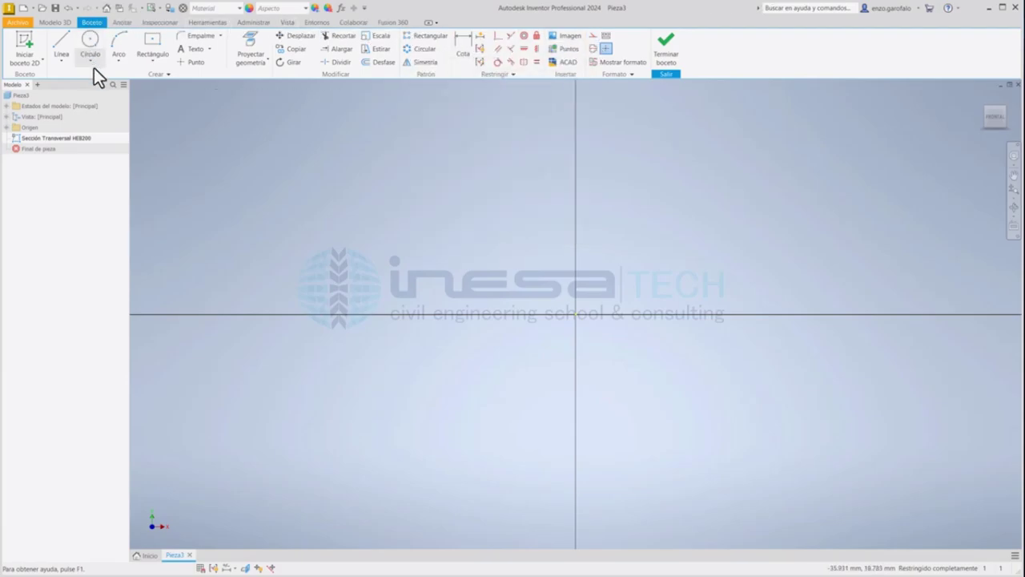
- Draw a vertical line away from the origin, with the construction and centerline formats on, crossing the horizontal axis
left_click(593, 36)
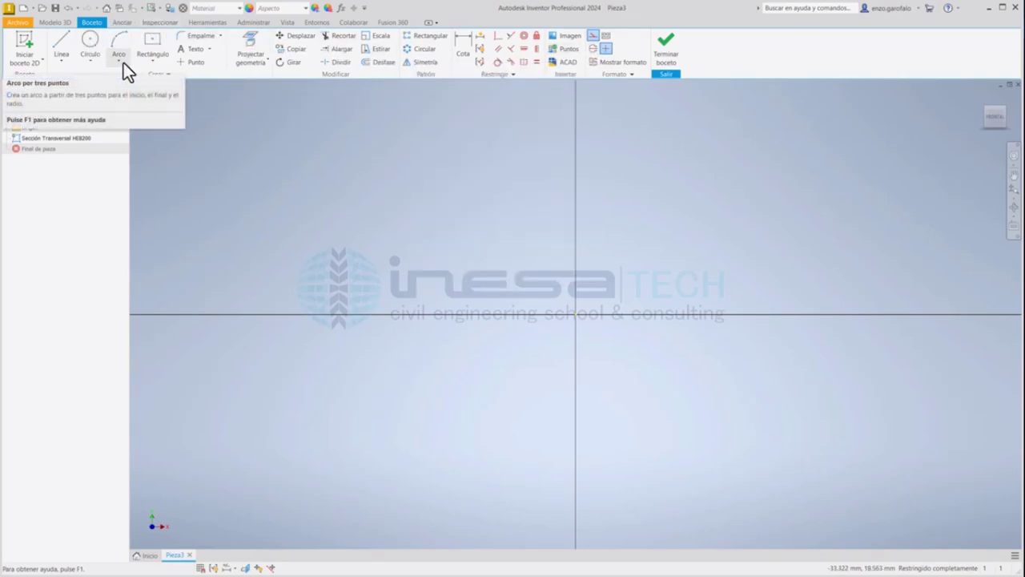
left_click(594, 48)
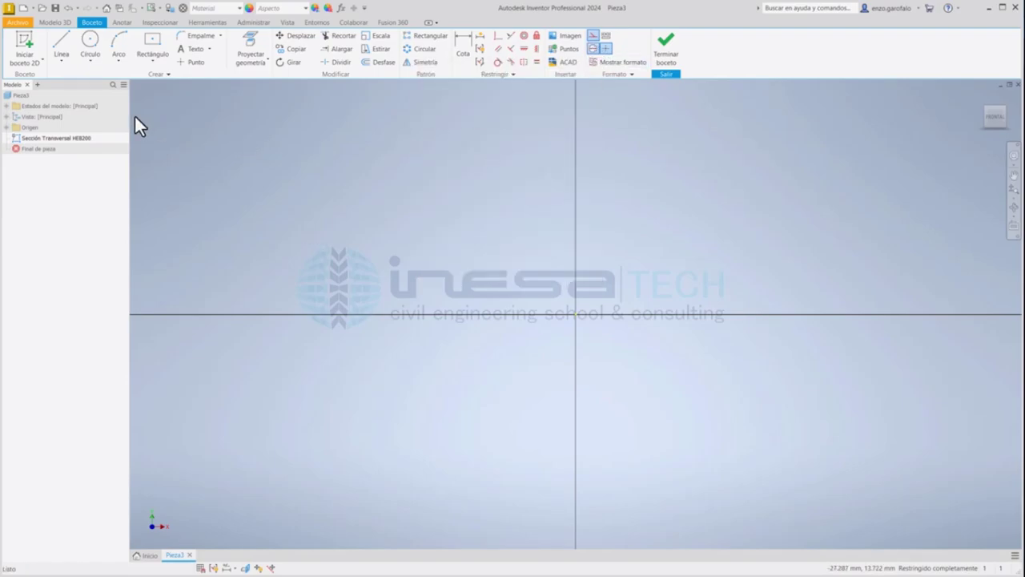
left_click(62, 44)
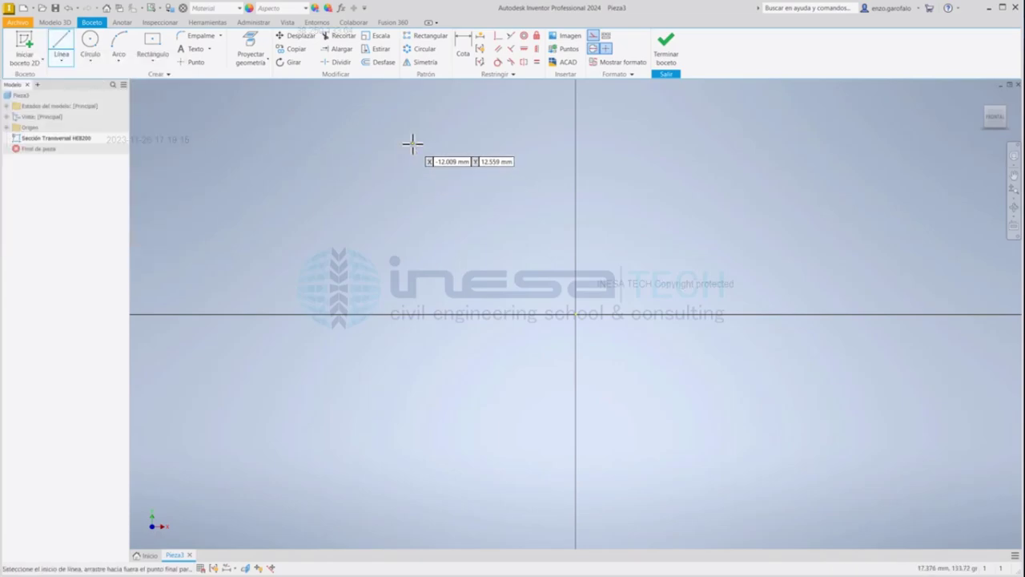
scroll(412, 147, "up", 5)
middle_click_drag(405, 137, 525, 281)
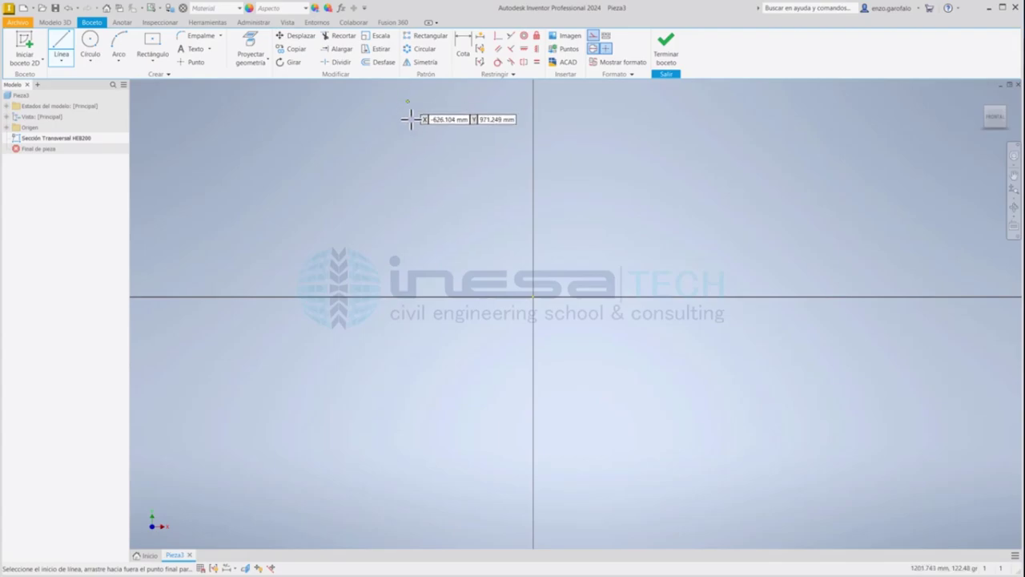
scroll(439, 228, "down", 5)
scroll(458, 234, "up", 2)
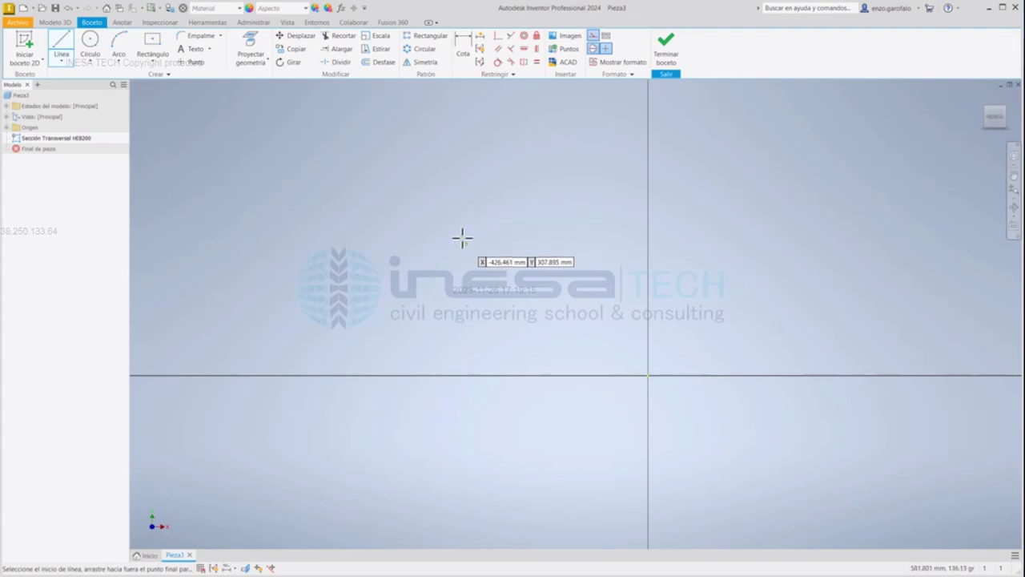
left_click(453, 173)
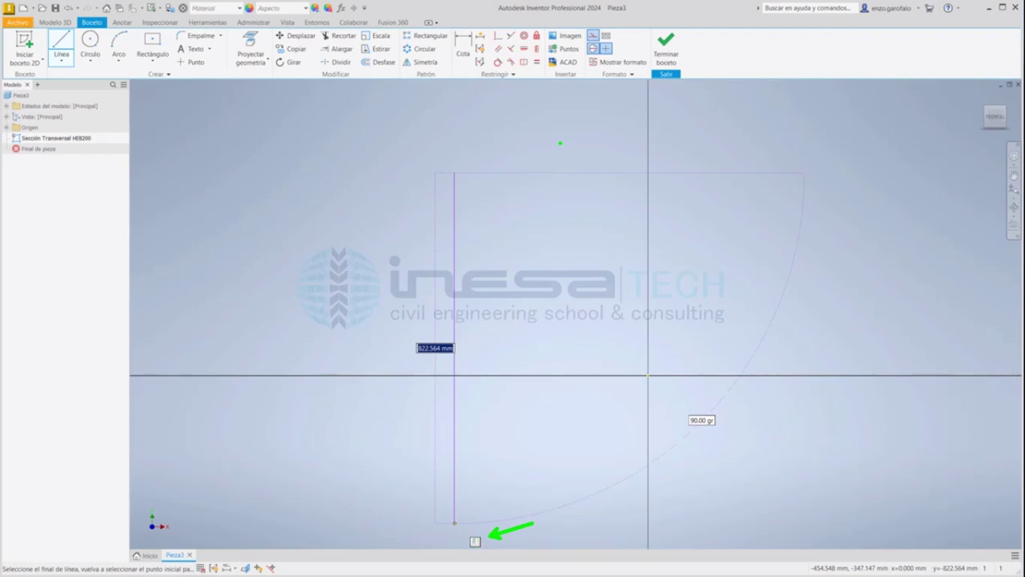
left_click_drag(454, 84, 526, 83)
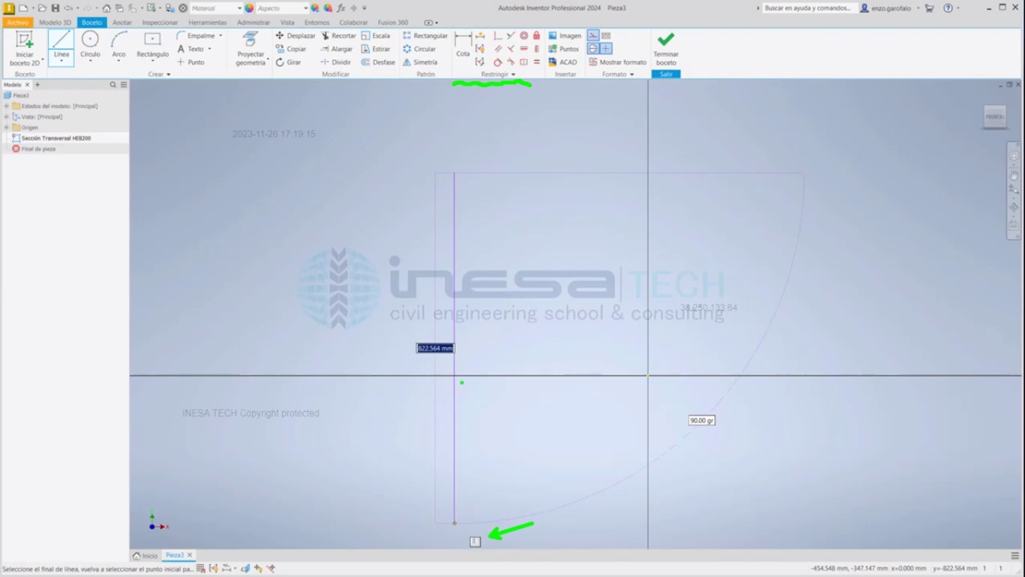
key("Escape")
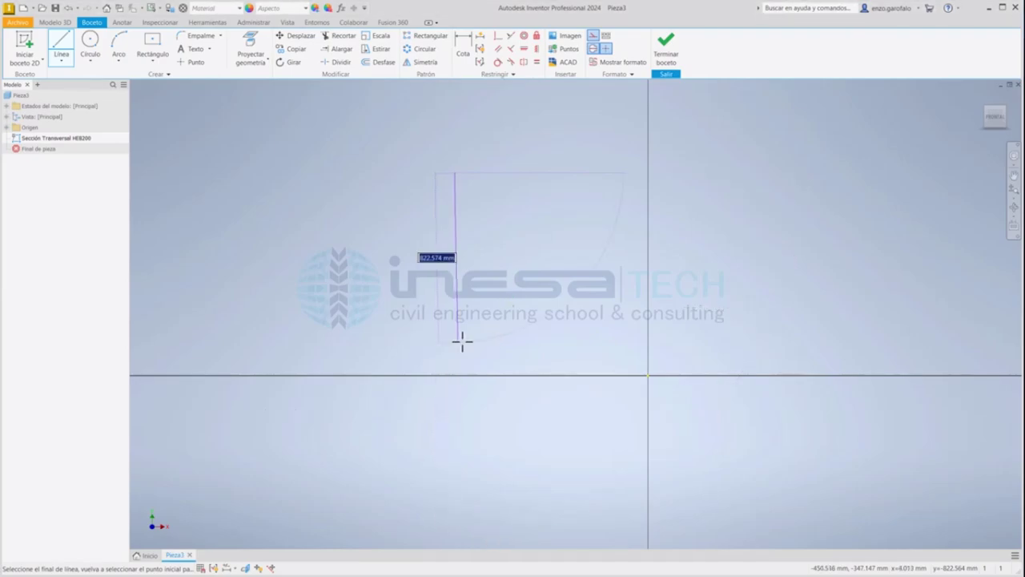
left_click(453, 487)
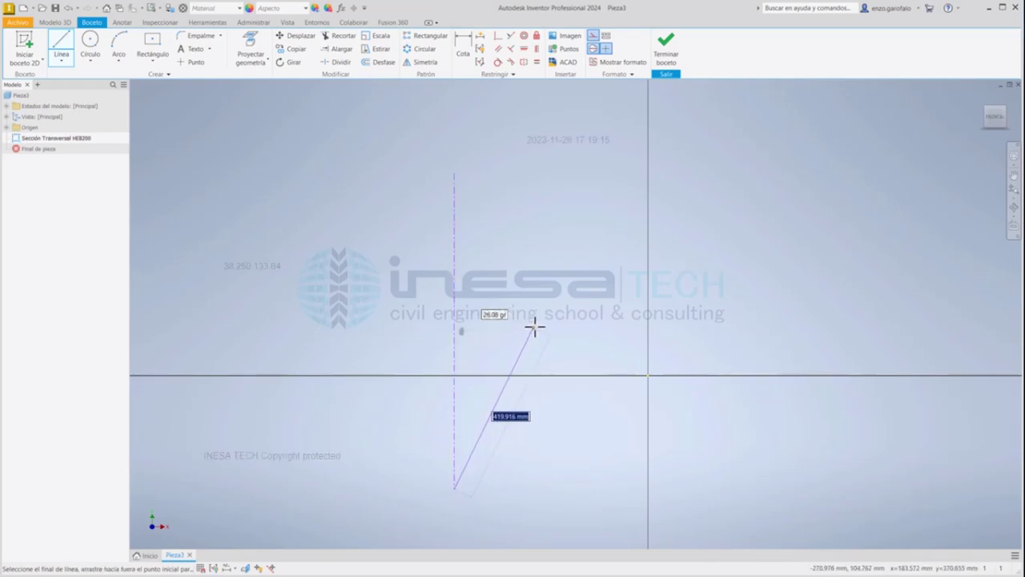
right_click(554, 267)
left_click(596, 266)
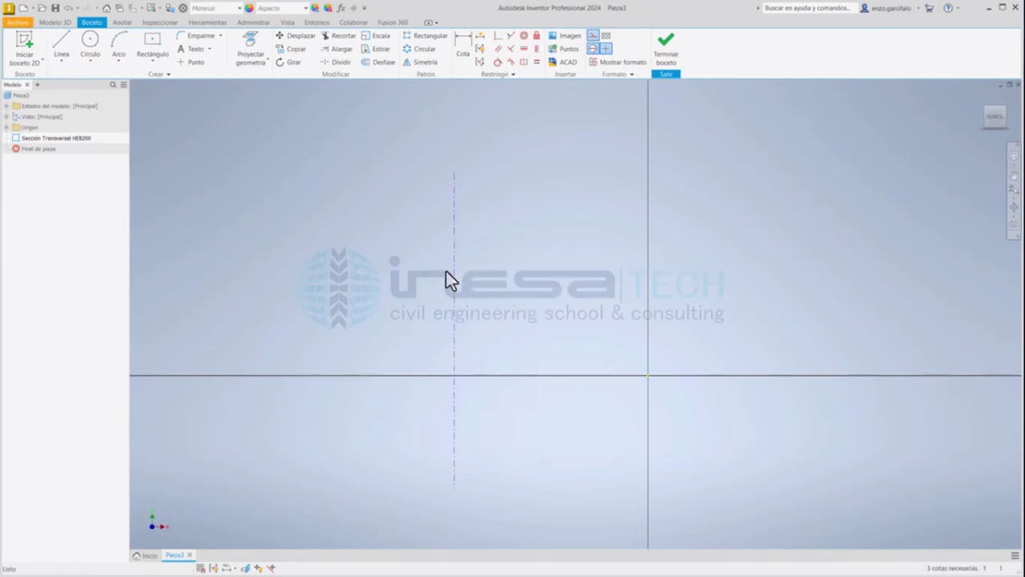
- Shift the vertical centerline freely around the sketch to test its remaining freedom of movement relative to the origin
left_click(454, 290)
left_click_drag(454, 216, 469, 188)
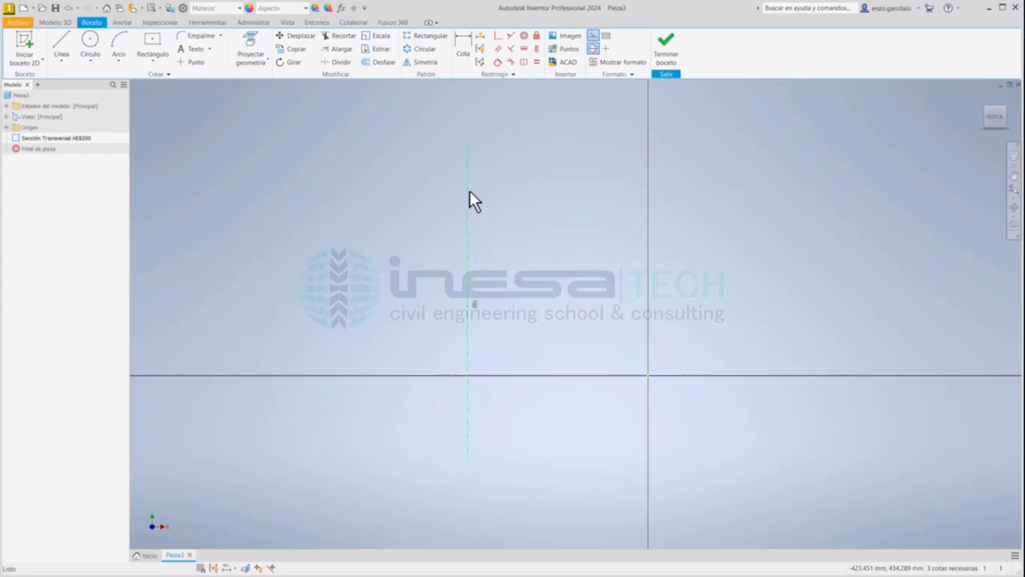
left_click_drag(469, 191, 474, 168)
left_click(649, 377)
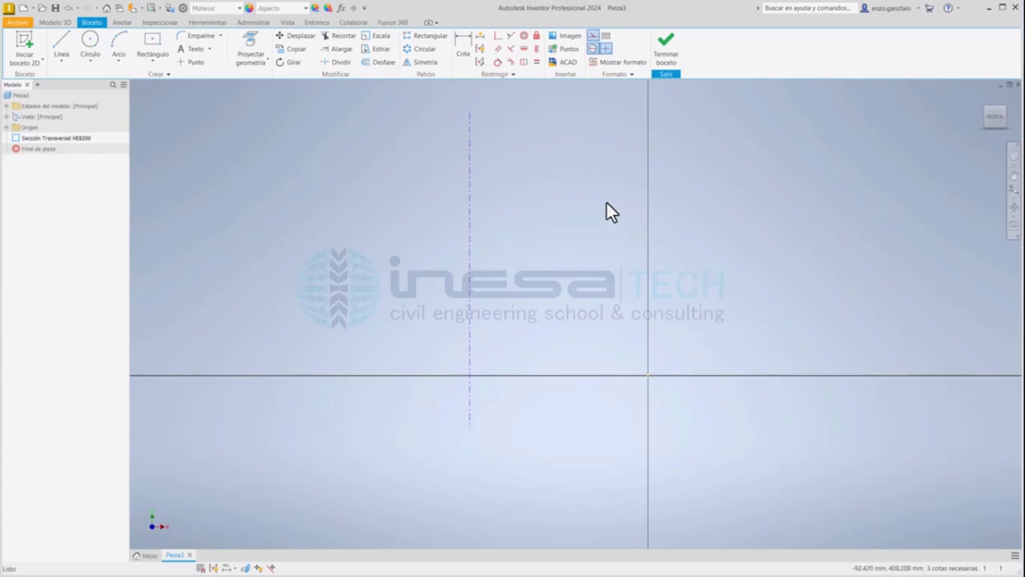
- Constrain the midpoint of the vertical centerline to be coincident with the sketch origin
left_click(497, 36)
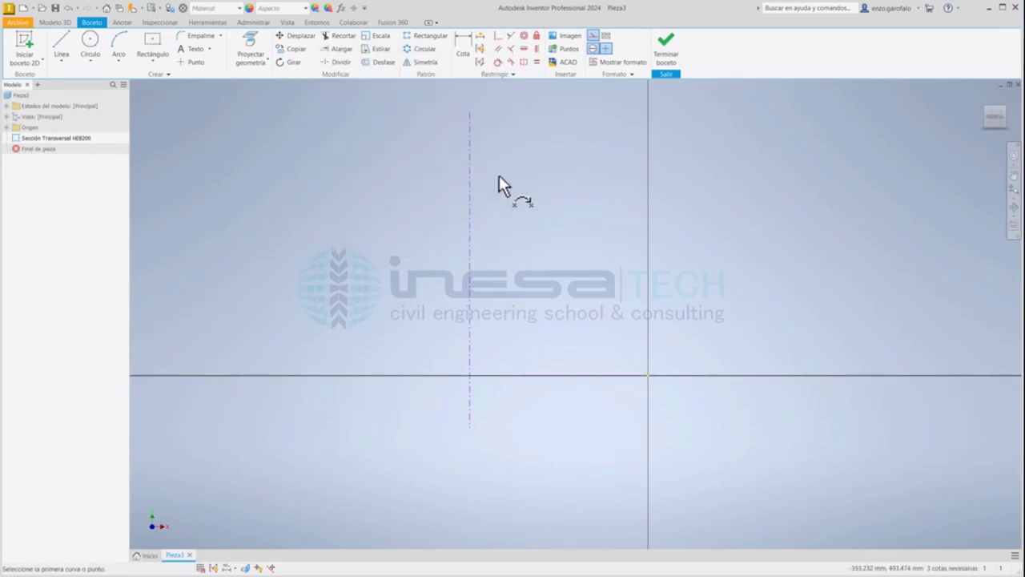
left_click(470, 270)
left_click(649, 377)
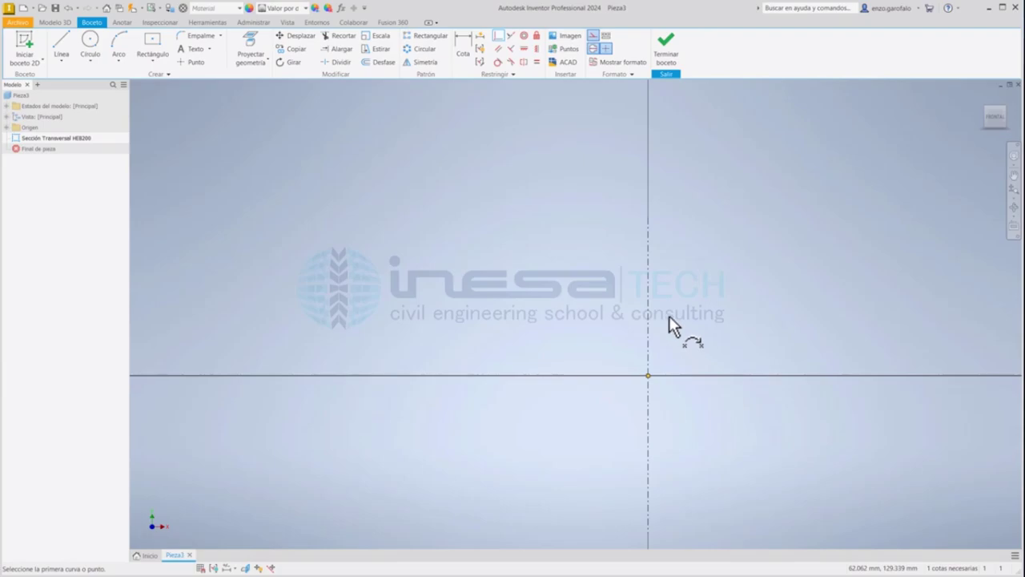
middle_click_drag(683, 328, 589, 241)
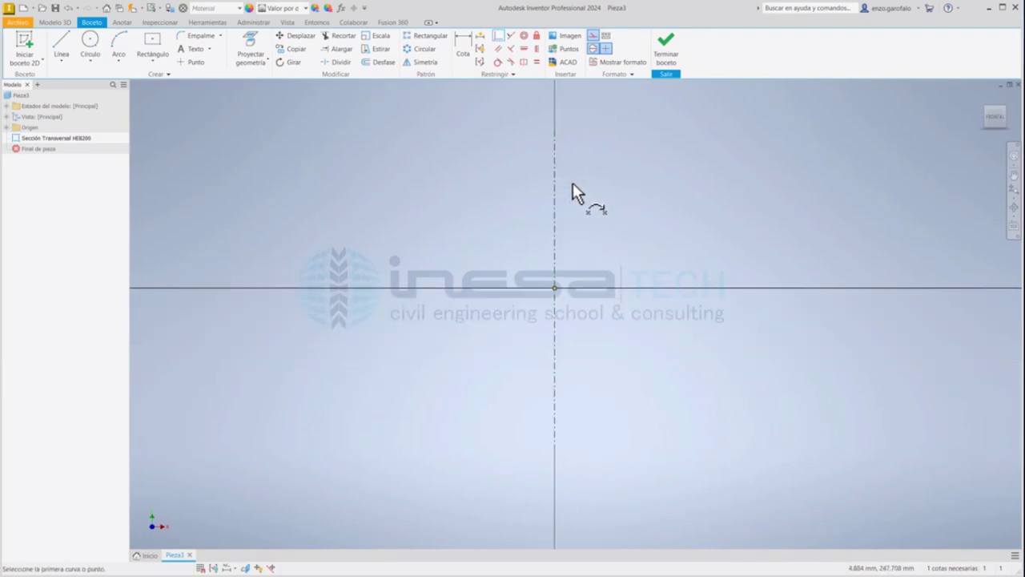
key("Escape")
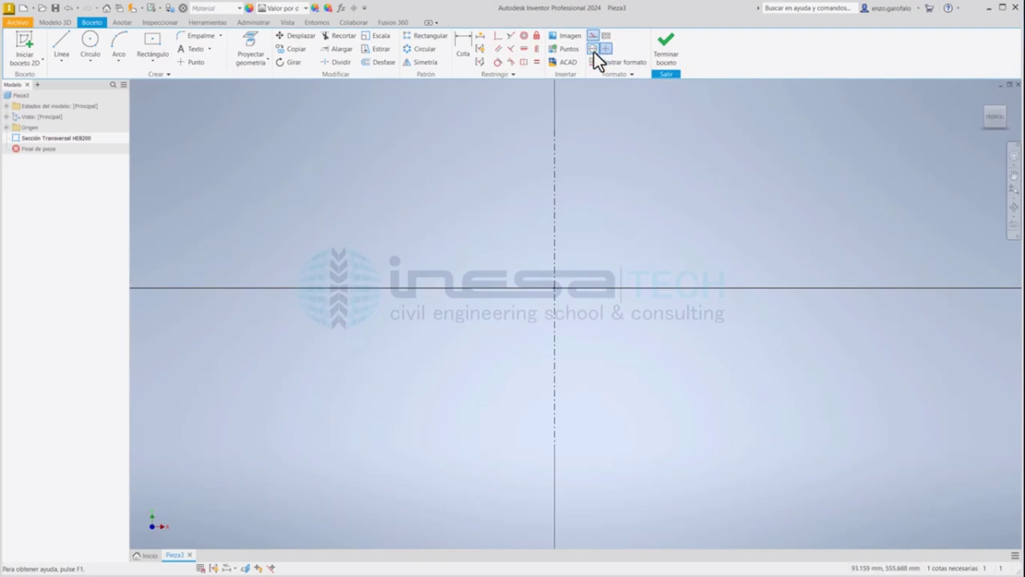
- Draw a horizontal construction centerline above the origin, ending just past the vertical centerline
left_click(62, 47)
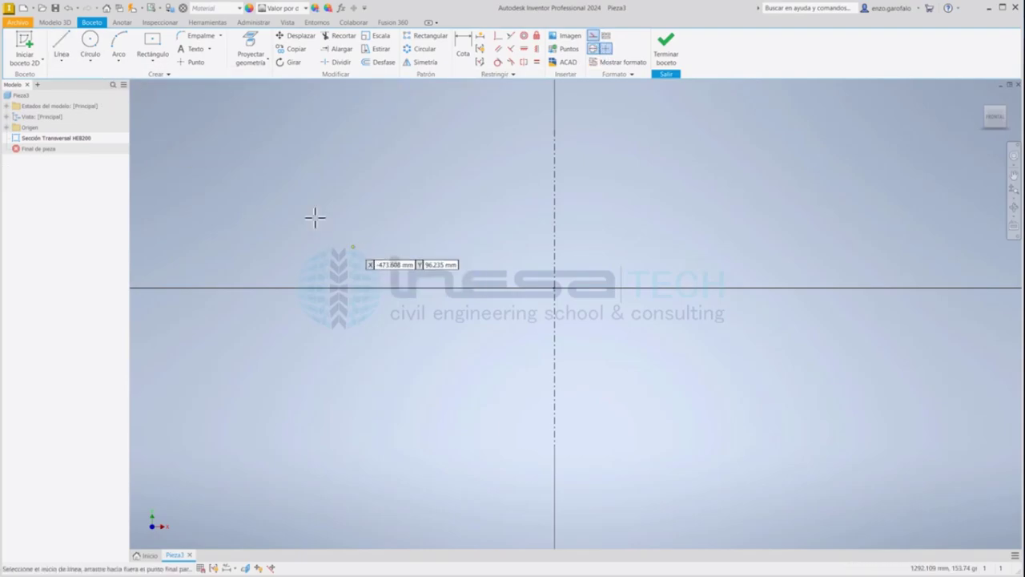
left_click(258, 200)
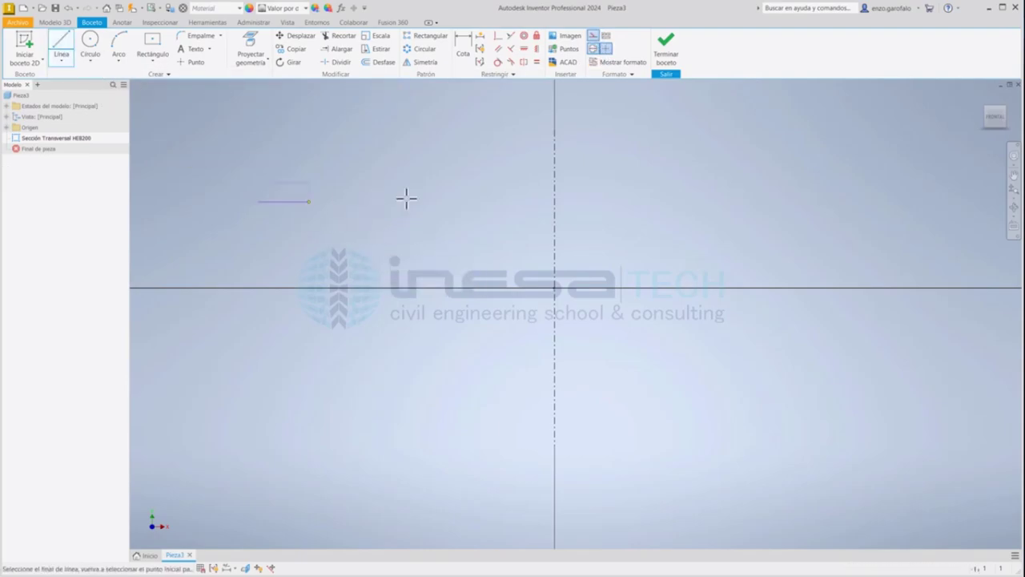
left_click(567, 200)
key("Escape")
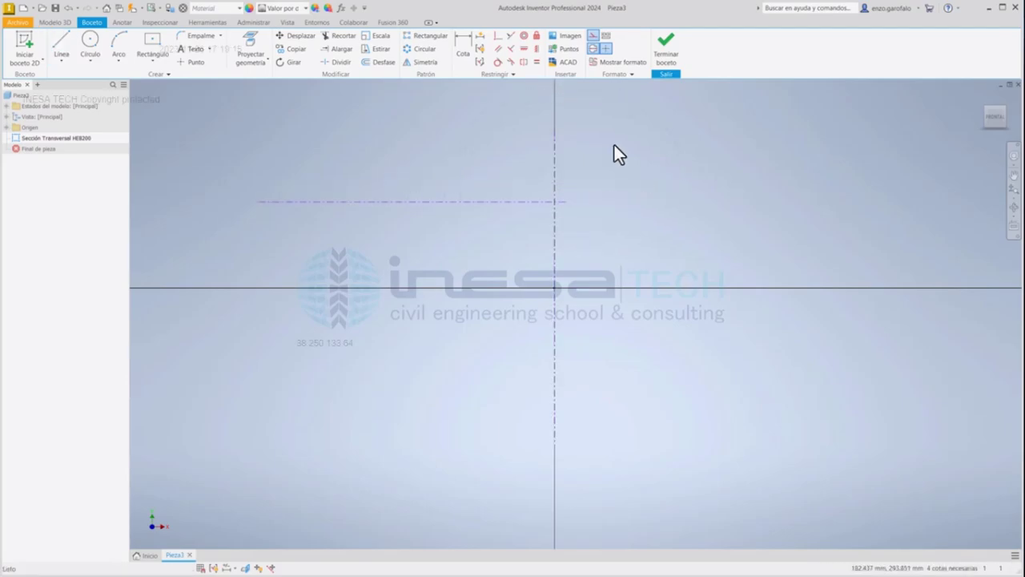
- Constrain the midpoint of the horizontal centerline to be coincident with the sketch origin
left_click(496, 36)
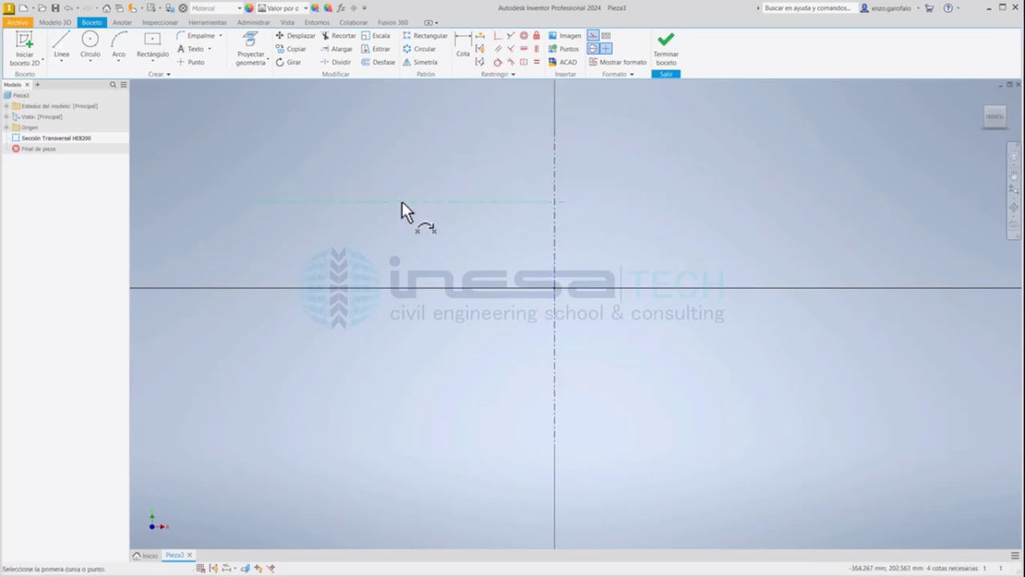
left_click(416, 202)
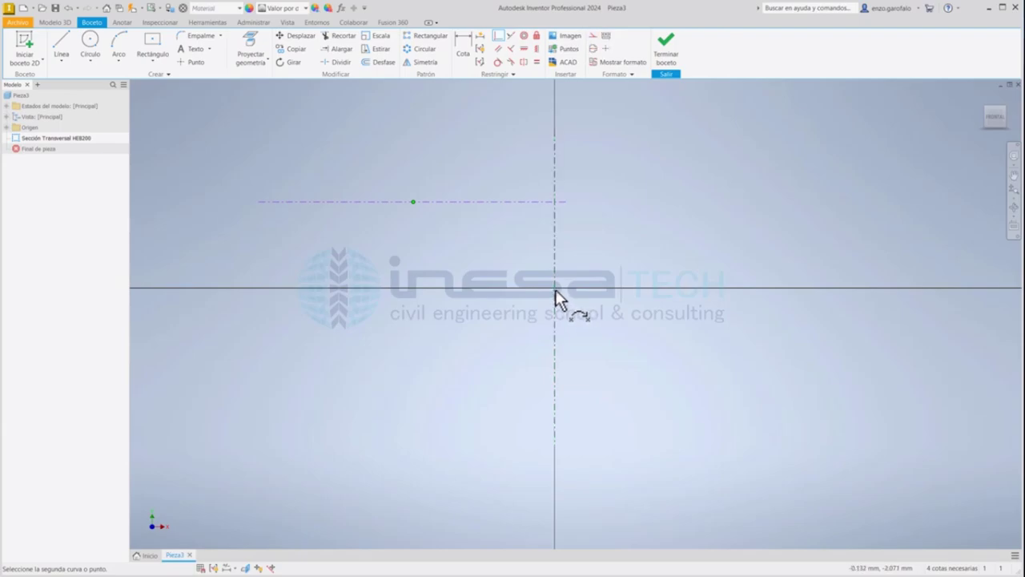
left_click(555, 288)
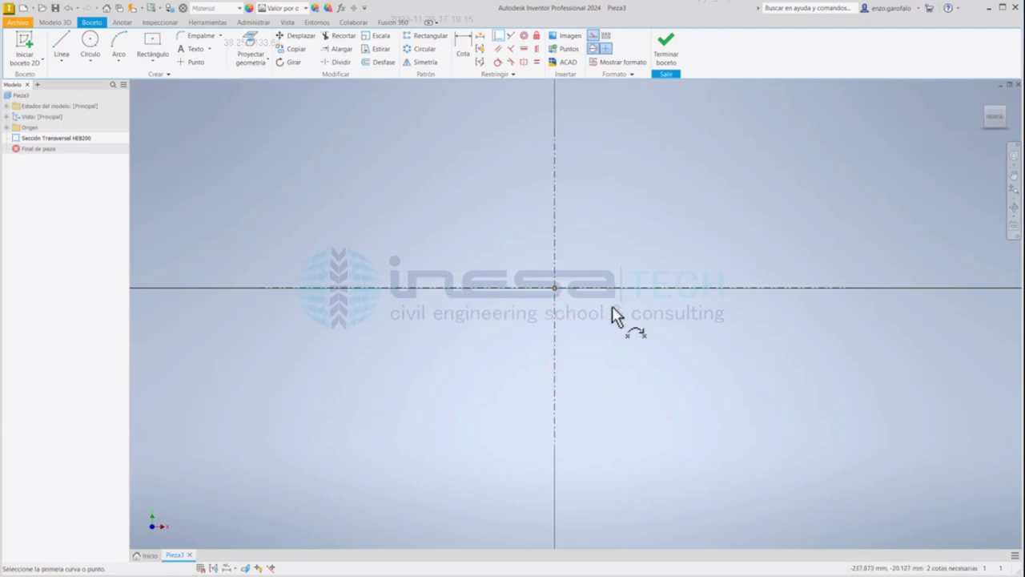
key("Escape")
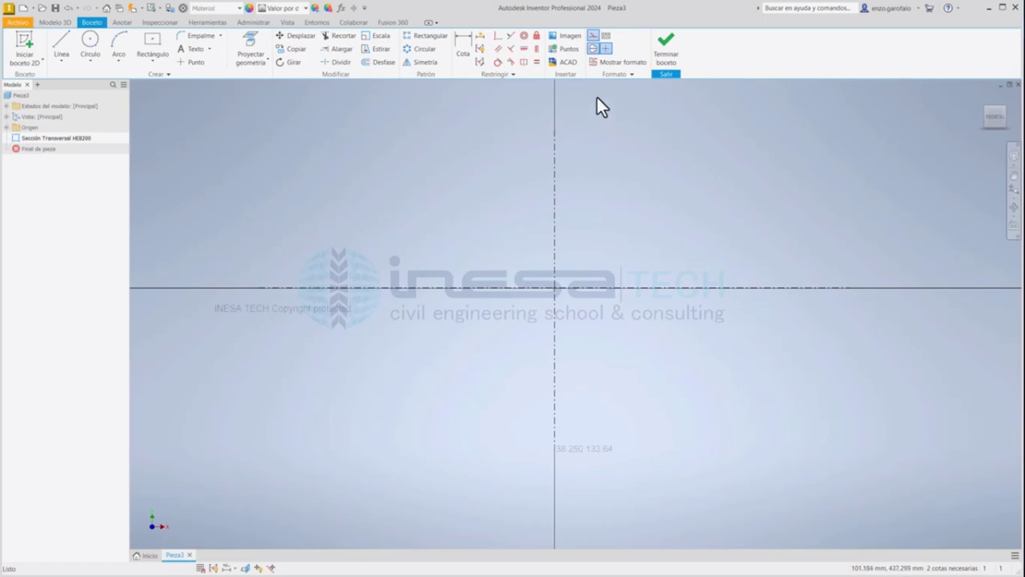
- Draw a quarter I-section outline in normal lines between the centerlines, its top about 150 mm above the origin and half-flange about 94 mm wide
left_click(593, 36)
left_click(63, 47)
scroll(587, 308, "up", 2)
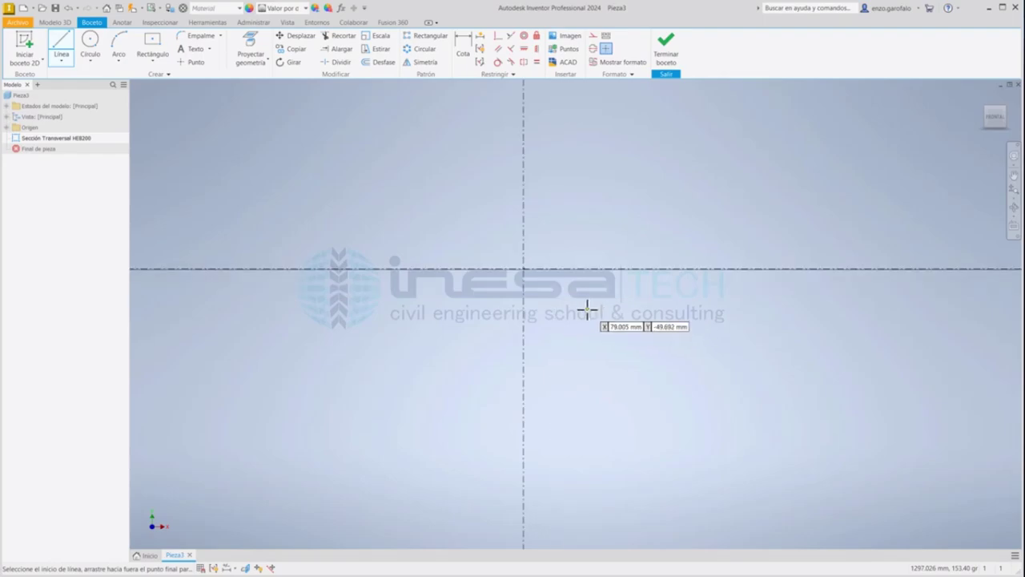
scroll(587, 309, "up", 3)
middle_click_drag(526, 222, 587, 398)
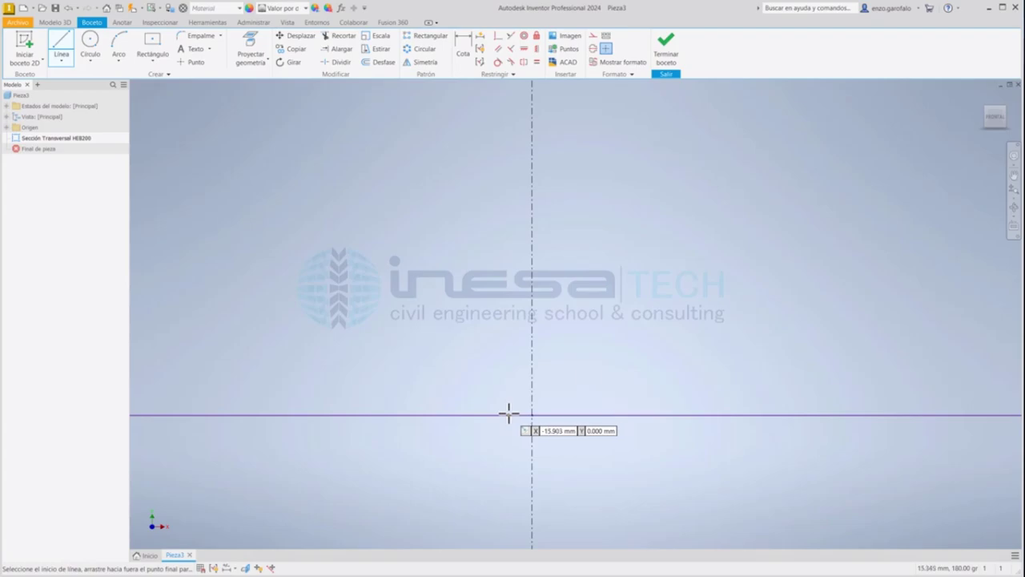
left_click(508, 413)
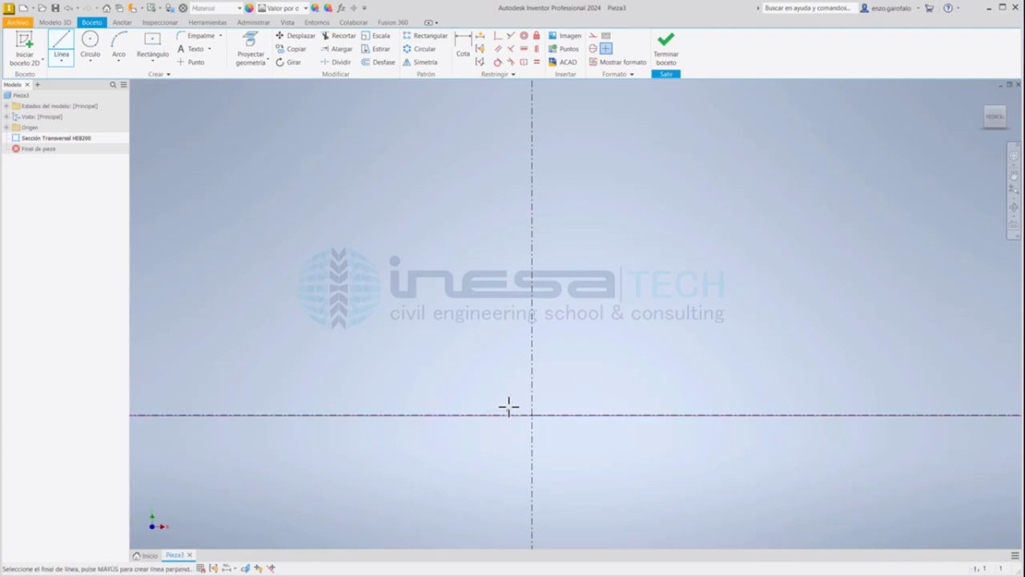
left_click(507, 212)
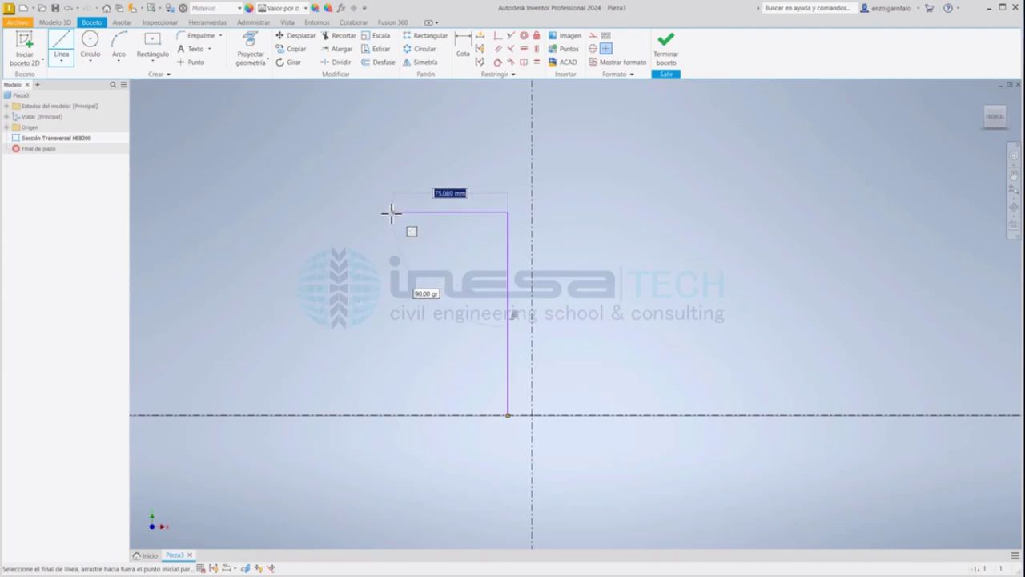
left_click(388, 211)
left_click(389, 185)
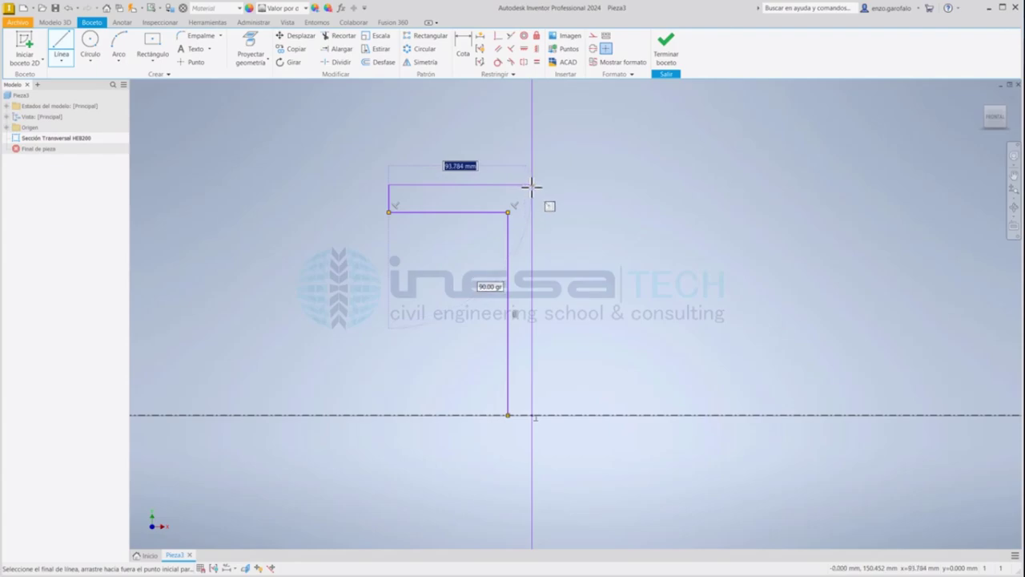
double_click(531, 185)
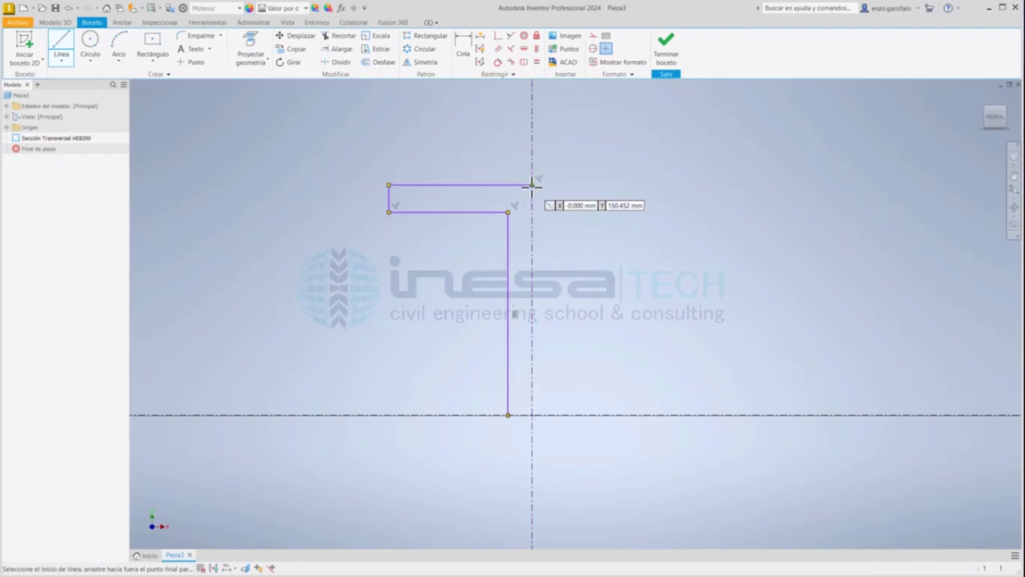
right_click(630, 170)
left_click(666, 176)
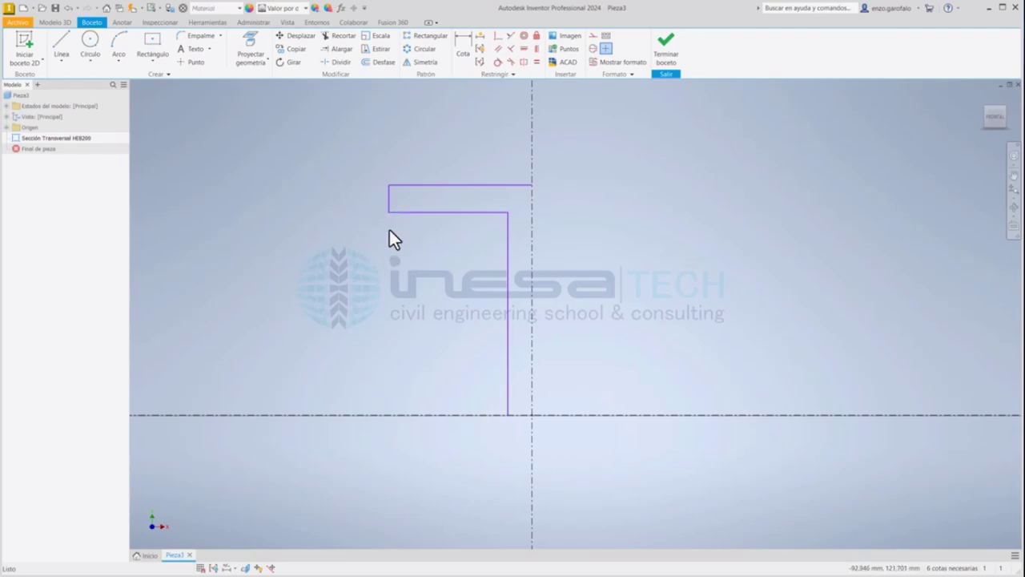
- Fillet the inner corner between the flange underside and the web line with an 18 mm radius
left_click(221, 36)
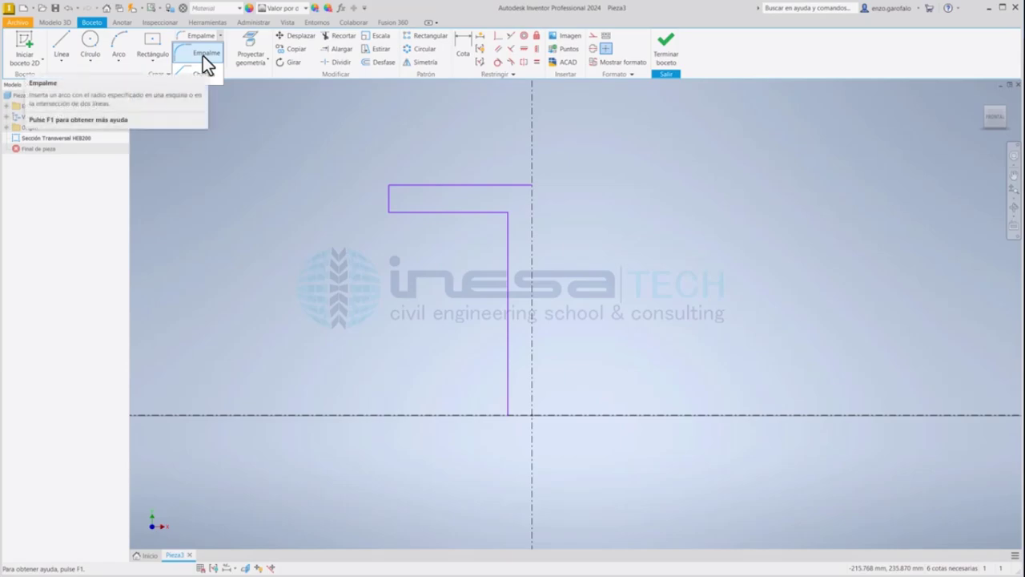
left_click(203, 55)
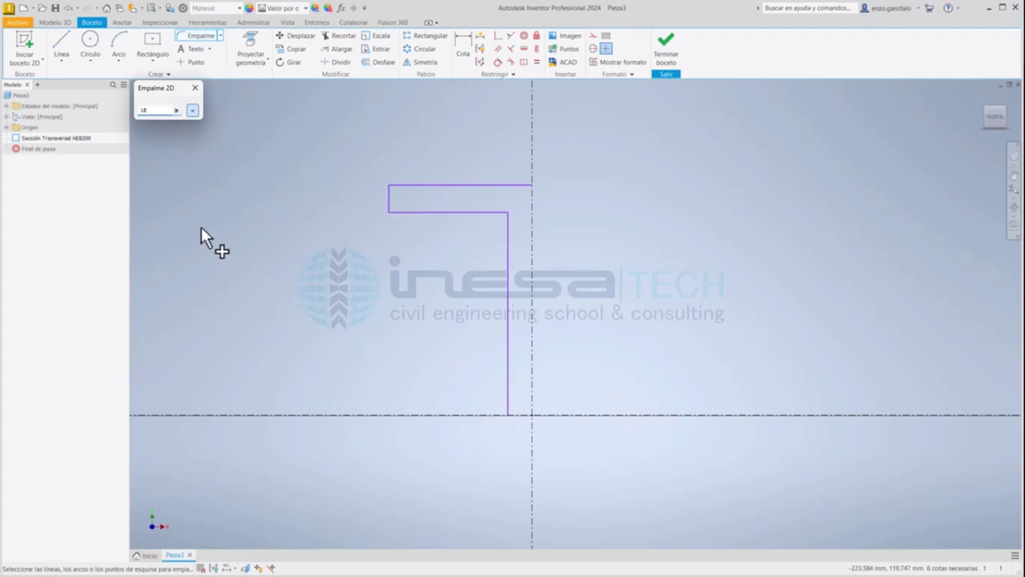
left_click_drag(159, 93, 199, 120)
left_click(205, 133)
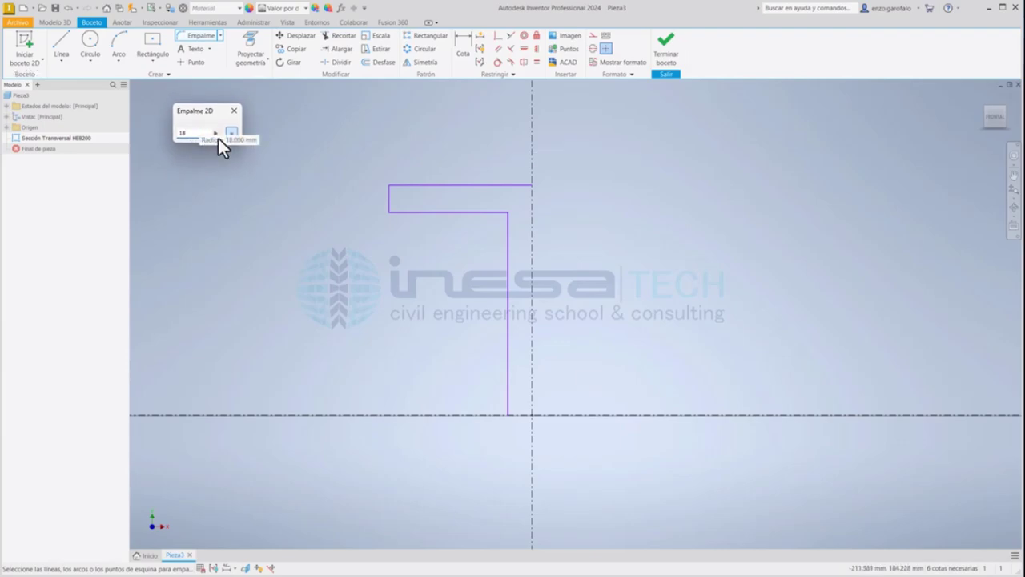
left_click(489, 211)
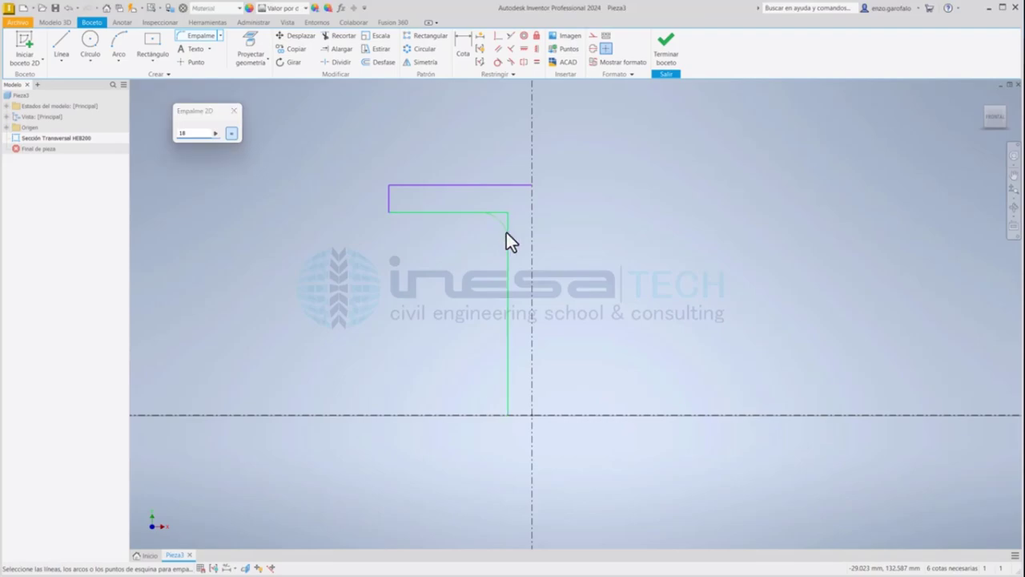
left_click(508, 234)
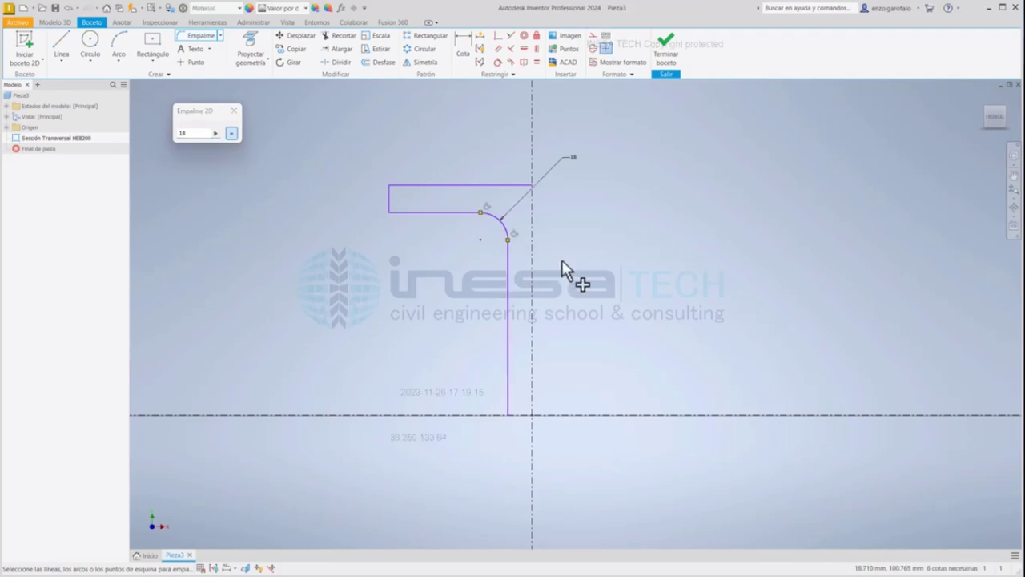
left_click(233, 111)
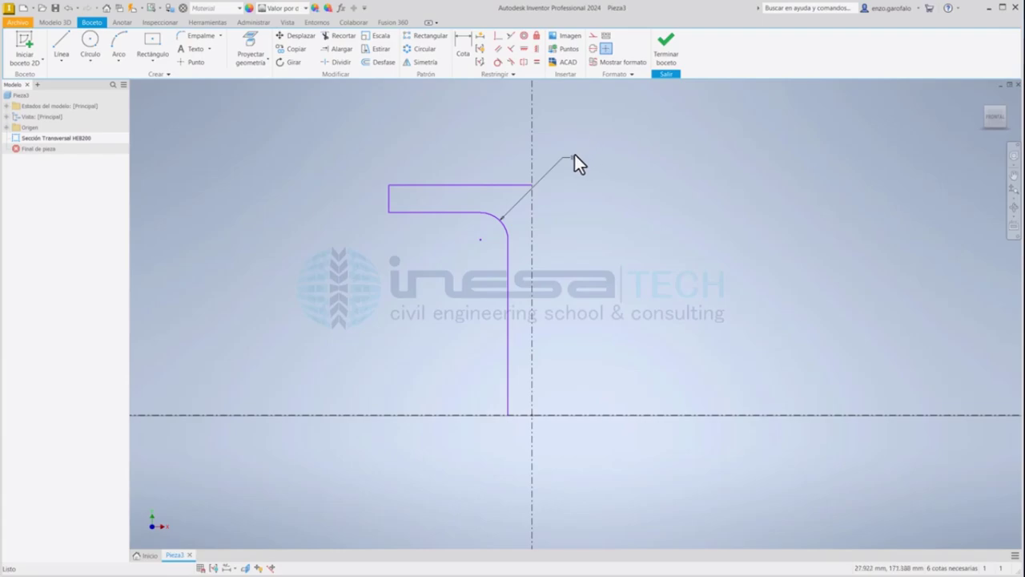
- Move the fillet's radius dimension inside the arc, between the arc and its center
left_click(574, 156)
mouse_move(565, 157)
left_mouse_down()
mouse_move(540, 207)
mouse_move(471, 249)
mouse_move(468, 236)
mouse_move(488, 231)
left_mouse_up()
scroll(575, 234, "up", 5)
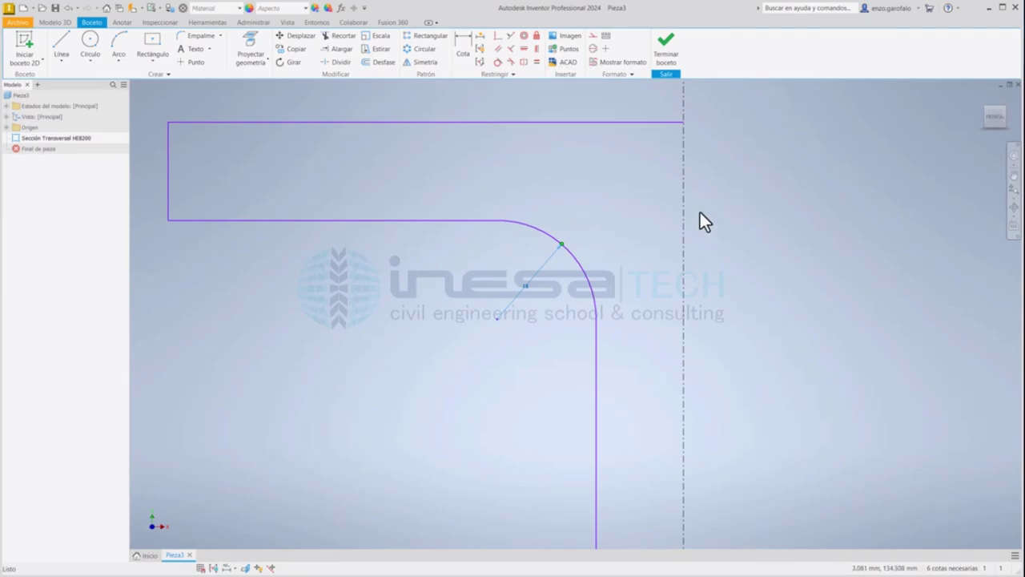
scroll(721, 216, "down", 9)
mouse_move(732, 214)
middle_mouse_down()
mouse_move(700, 200)
mouse_move(696, 166)
middle_mouse_up()
scroll(725, 194, "up", 6)
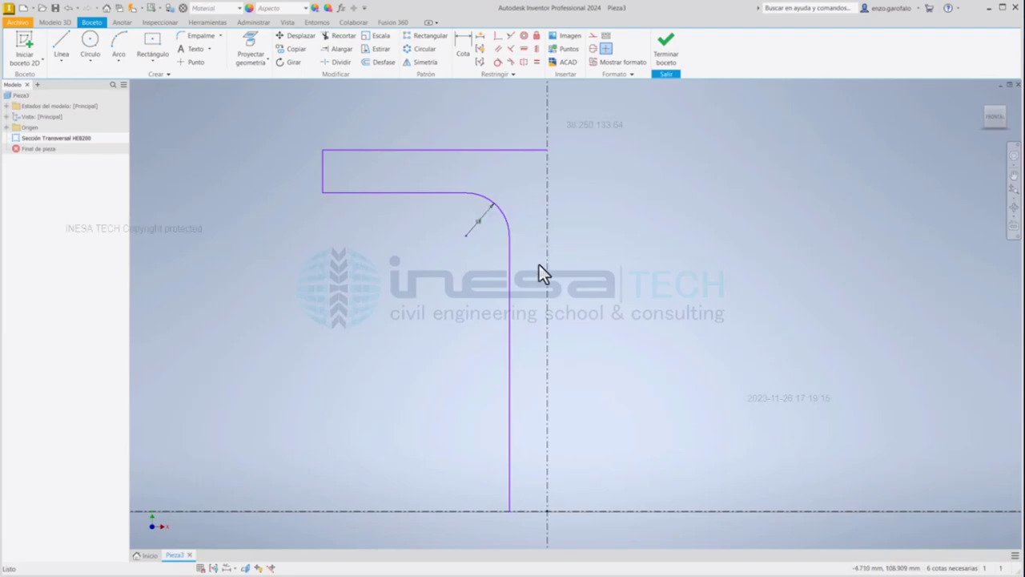
- Mirror the whole quarter outline about the vertical centerline to form the T-shaped upper half of the section
left_click(545, 349)
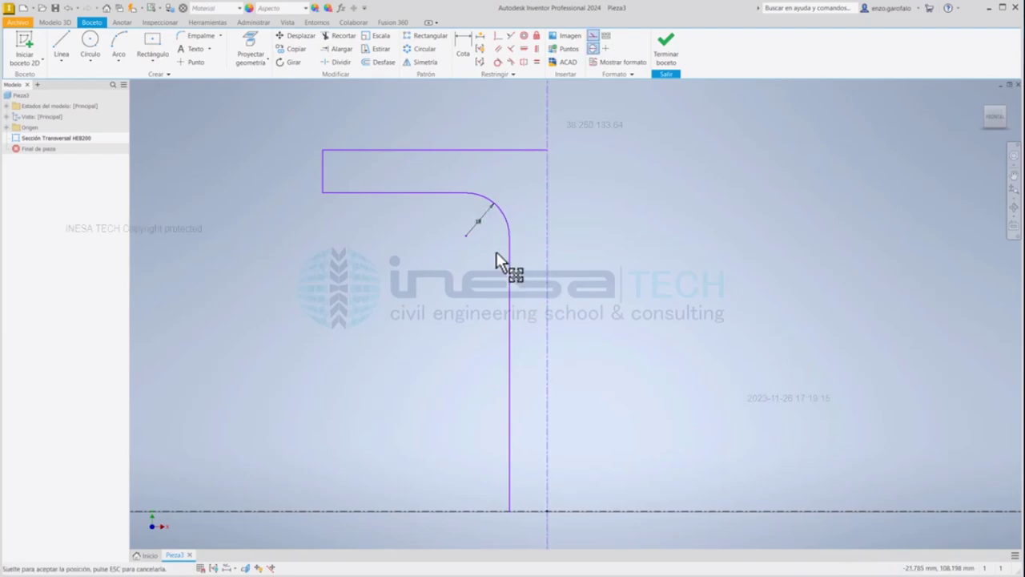
left_click(627, 202)
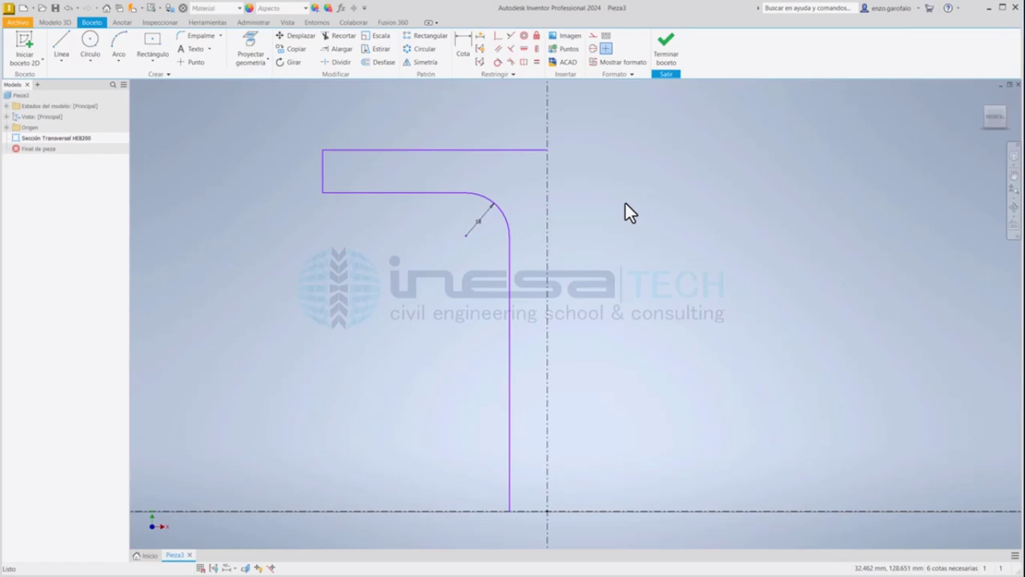
left_click(424, 63)
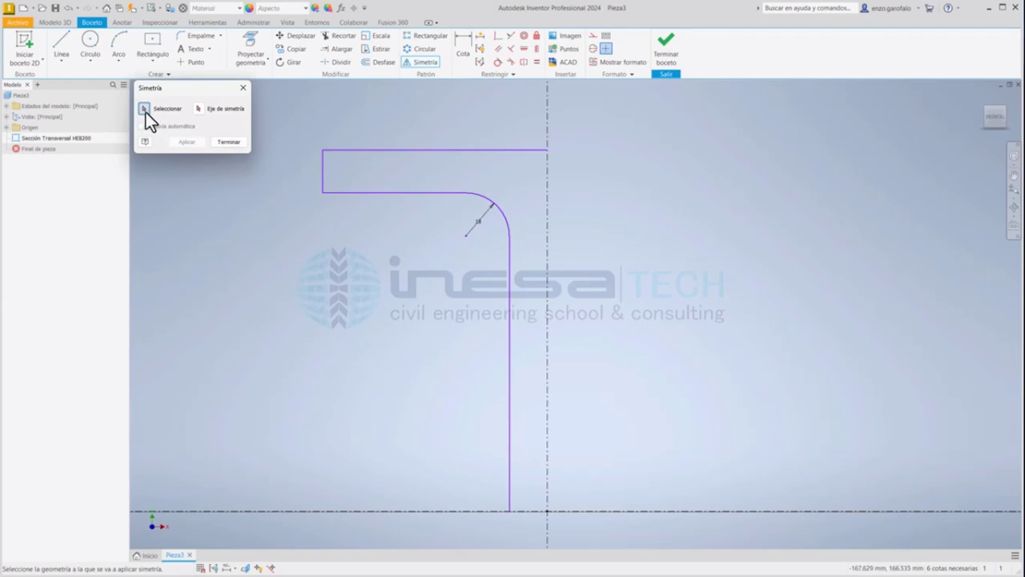
left_click_drag(520, 321, 303, 127)
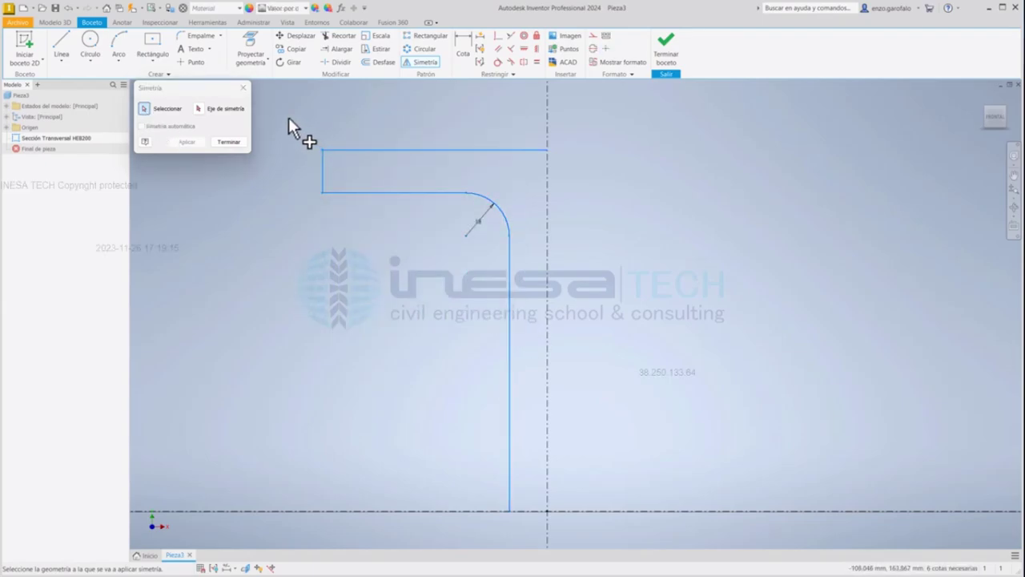
left_click(198, 109)
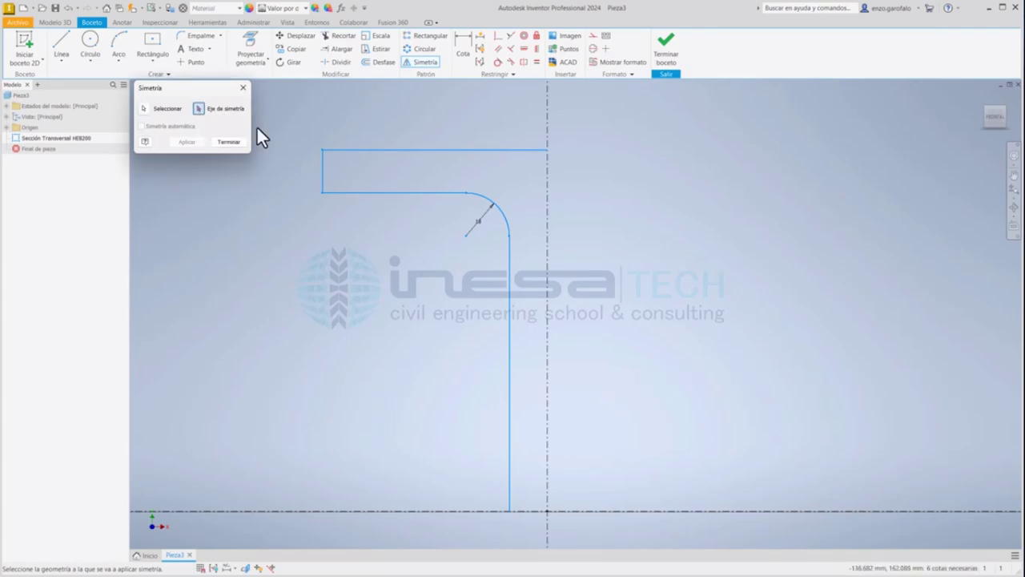
left_click(547, 128)
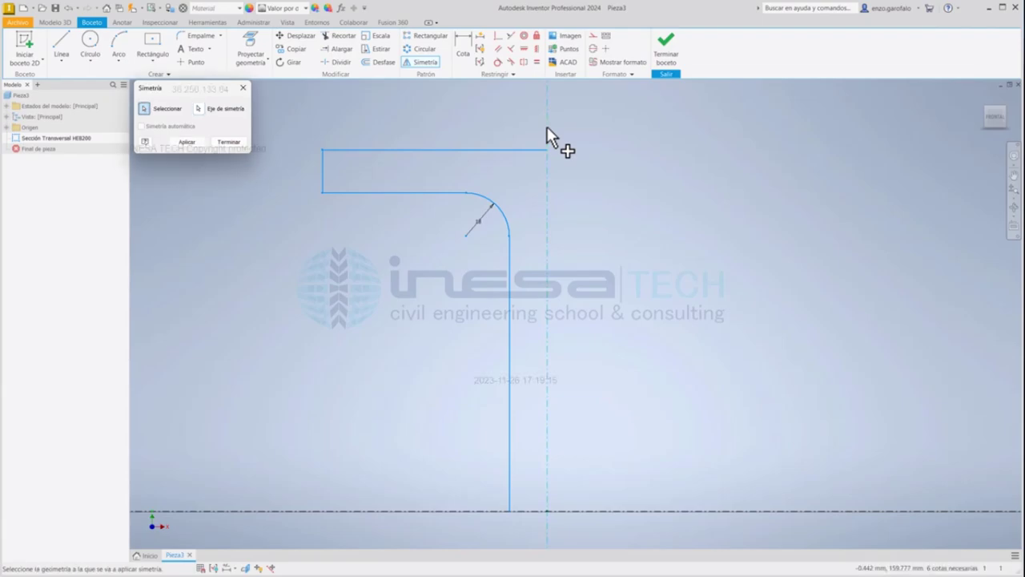
left_click(189, 141)
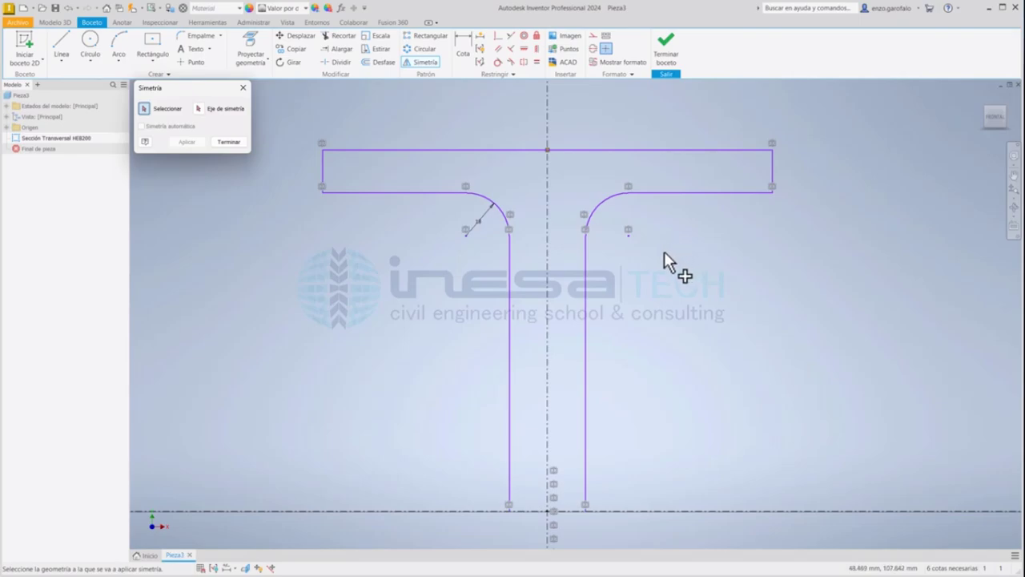
- Mirror the complete upper half about the horizontal centerline to form the full I-section profile
left_click(142, 109)
left_click_drag(295, 110, 805, 541)
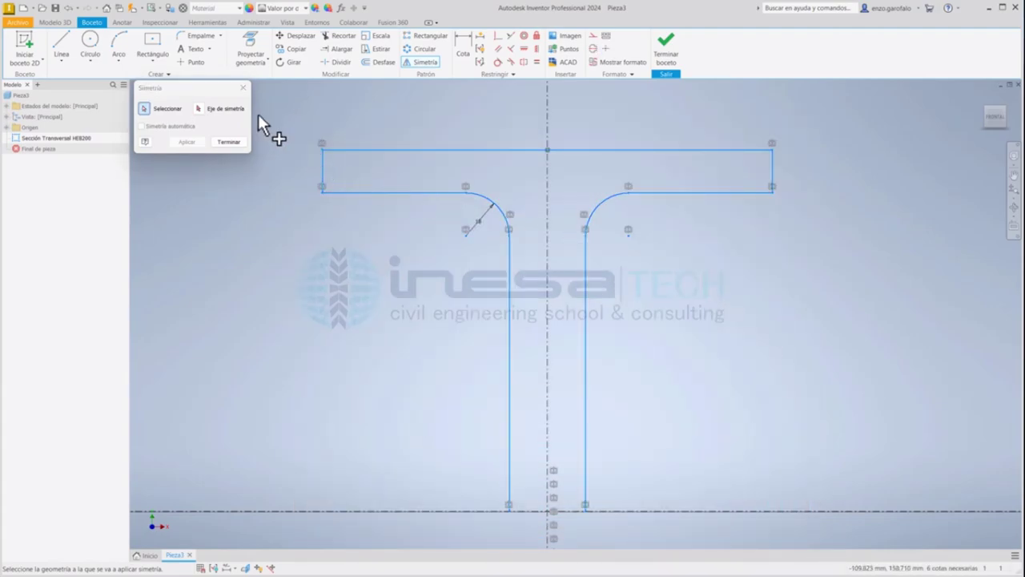
left_click(196, 109)
left_click(386, 511)
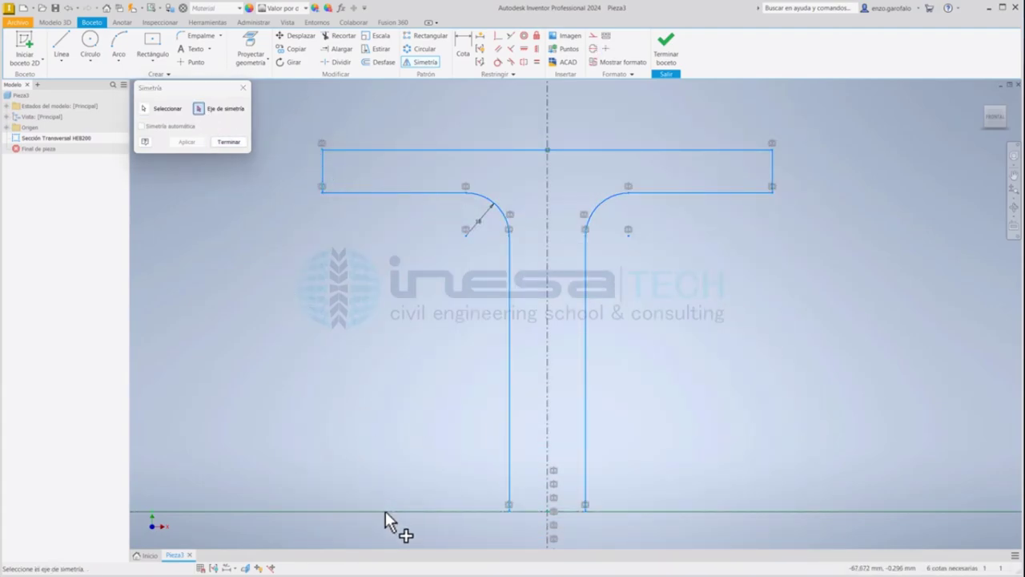
left_click(198, 143)
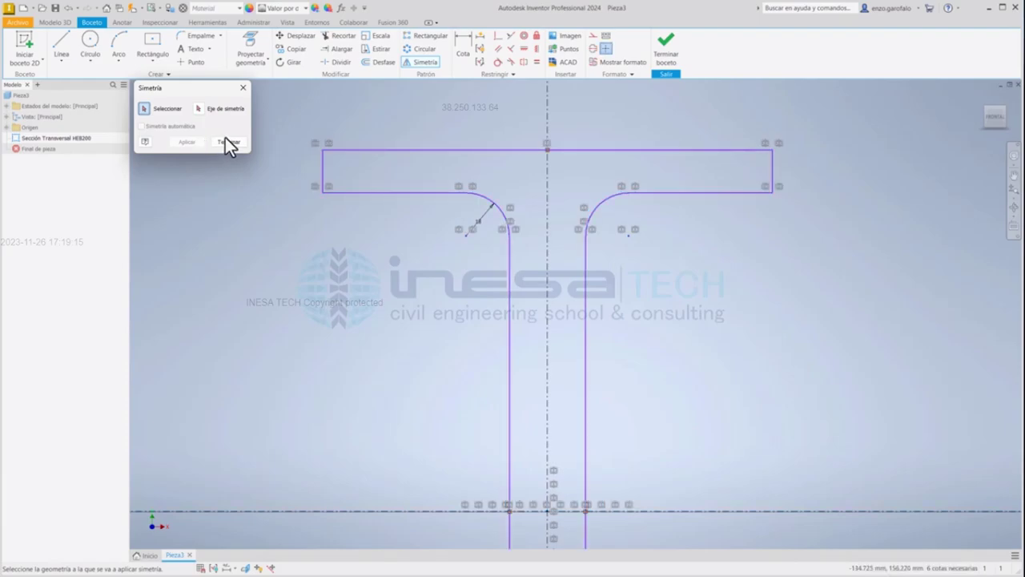
left_click(225, 140)
- Examine the complete mirrored I-section profile and its flange-to-web fillet corners
scroll(425, 423, "down", 5)
middle_click_drag(425, 424, 500, 226)
scroll(480, 249, "up", 5)
scroll(500, 277, "down", 4)
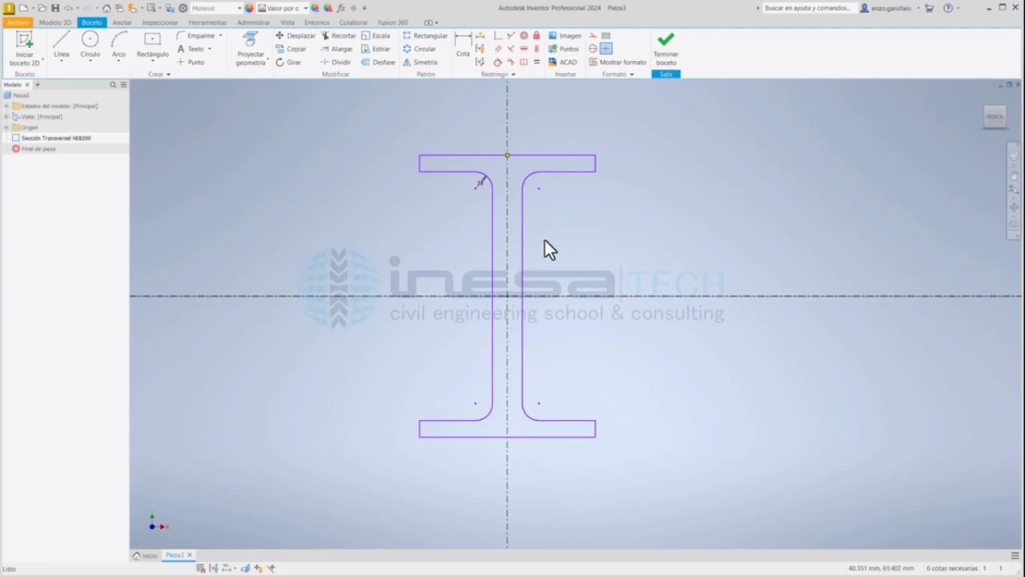
scroll(480, 172, "up", 5)
middle_click_drag(483, 169, 531, 221)
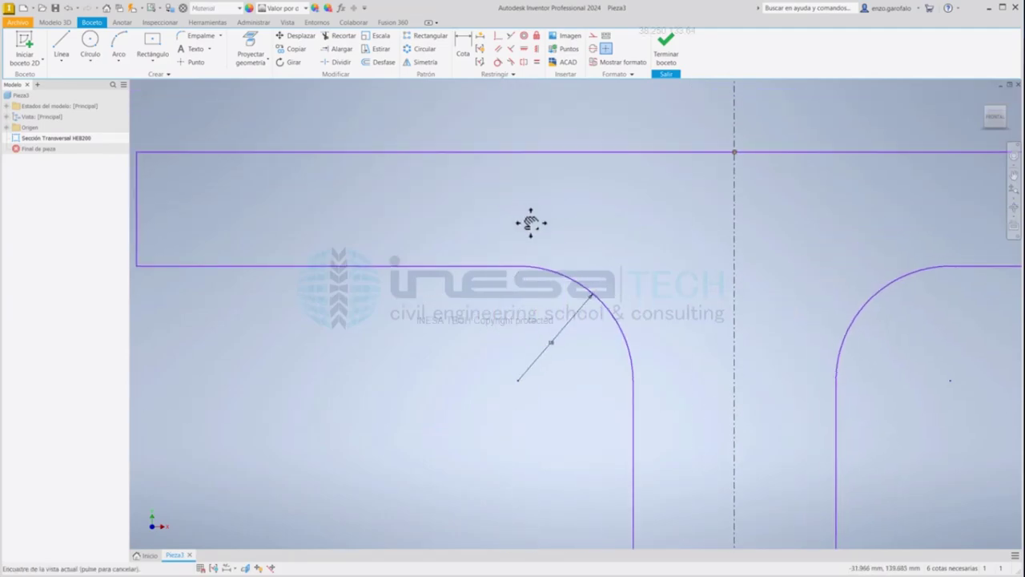
scroll(529, 232, "down", 2)
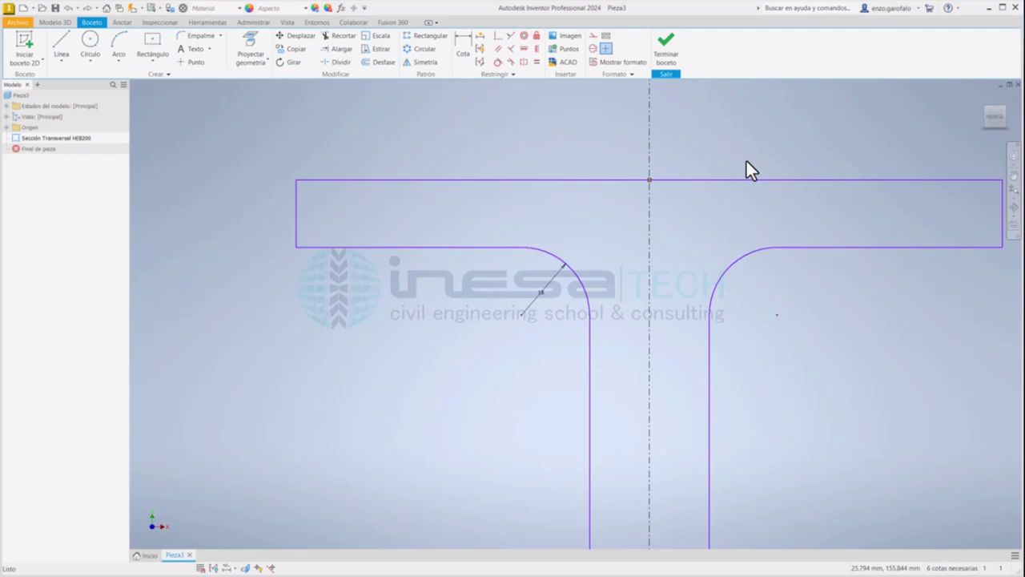
- Dimension the upper flange's thickness between its top and underside lines as the named parameter espesor_ala = 15 mm
left_click(466, 51)
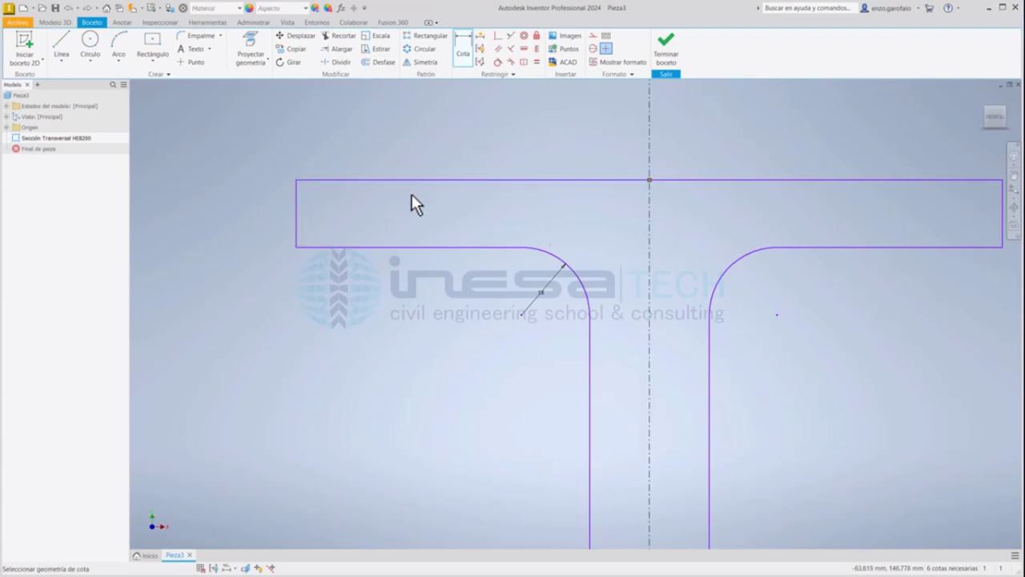
key("Escape")
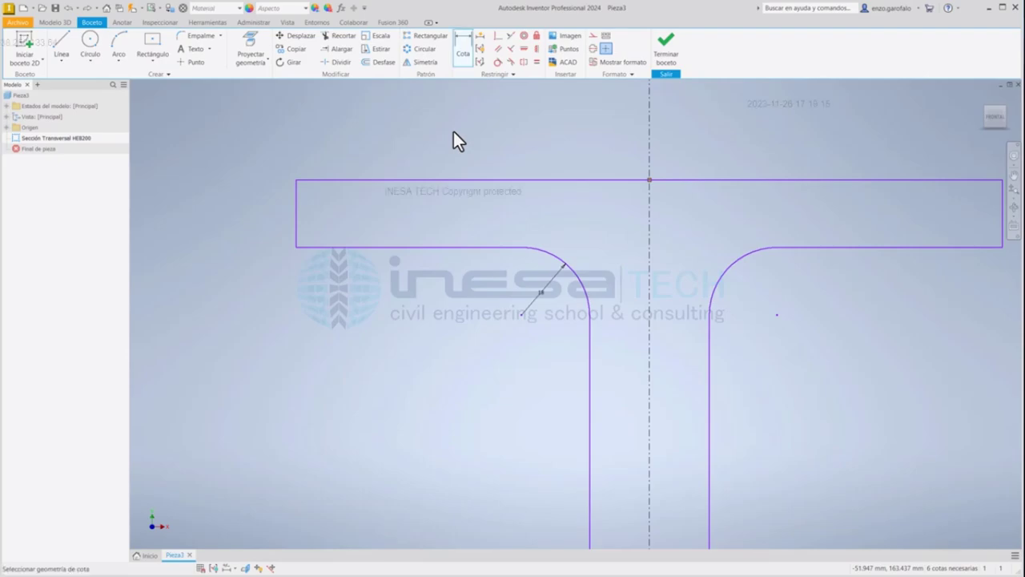
left_click(462, 59)
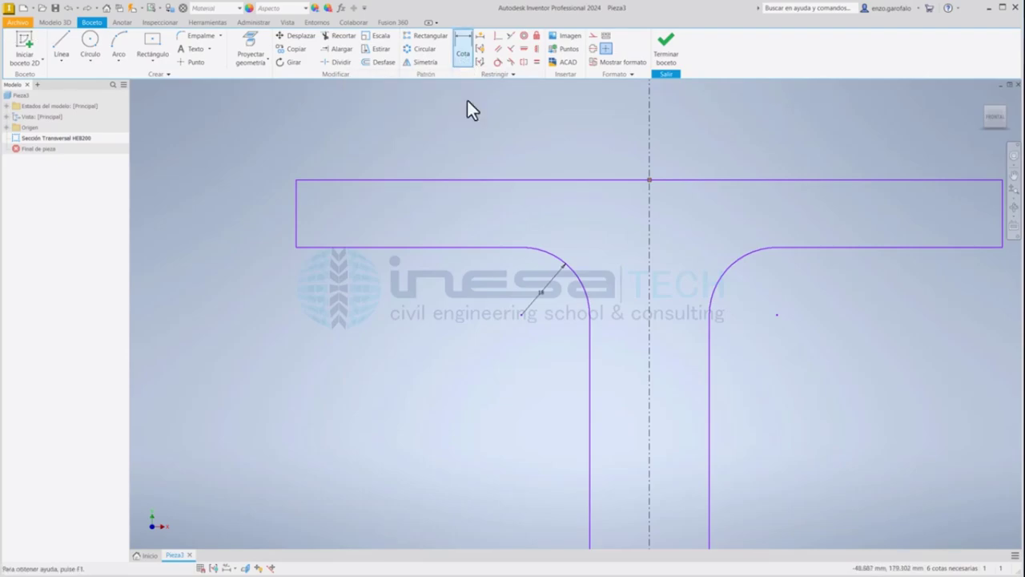
left_click(368, 247)
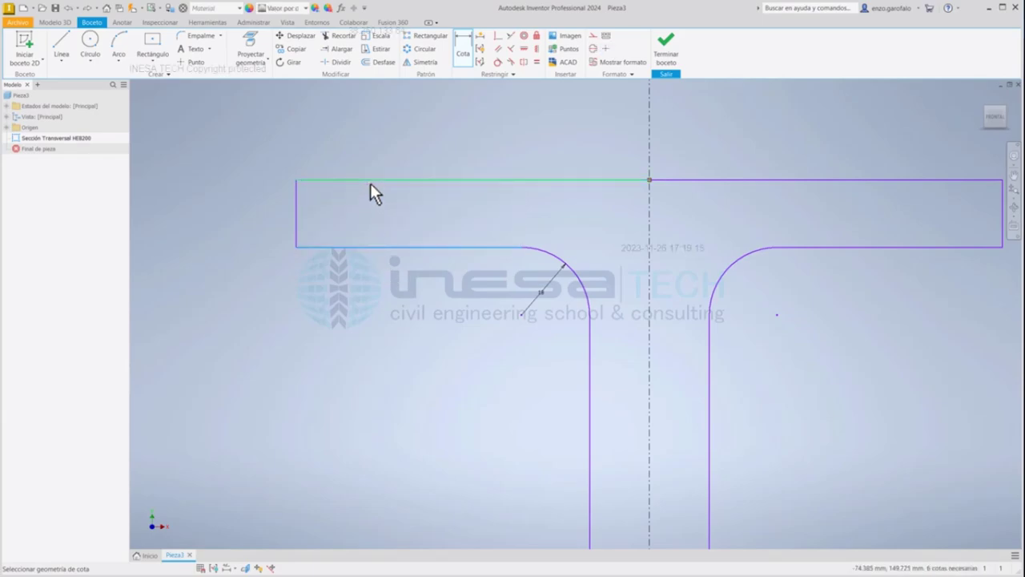
left_click(369, 182)
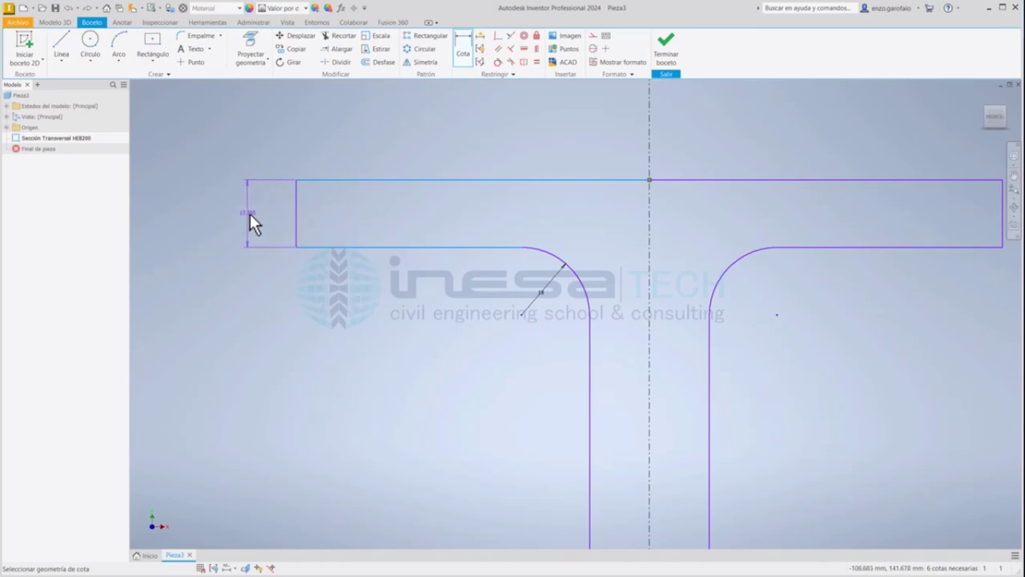
left_click(250, 213)
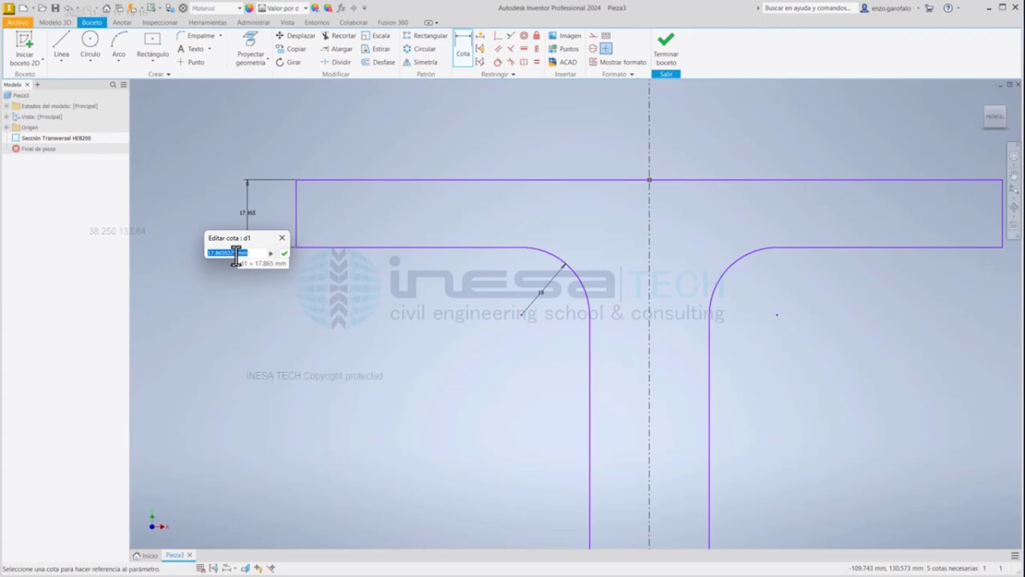
type("espesor_al")
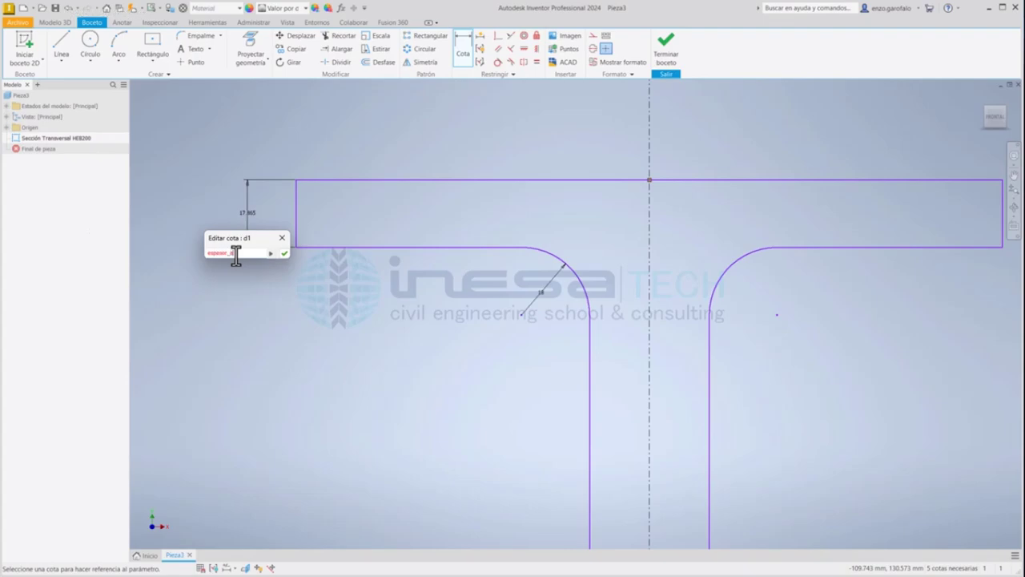
type("a =")
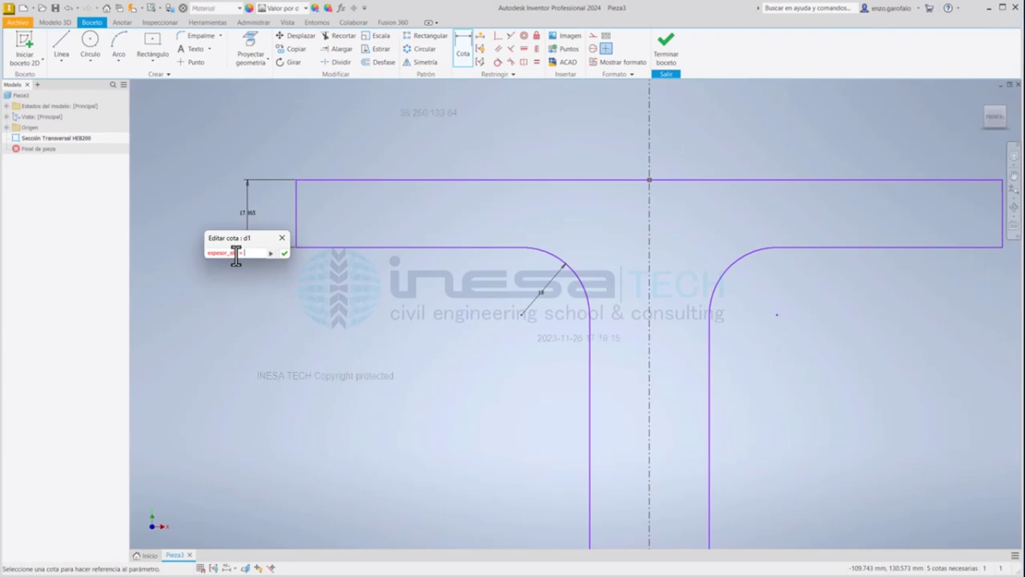
type("15")
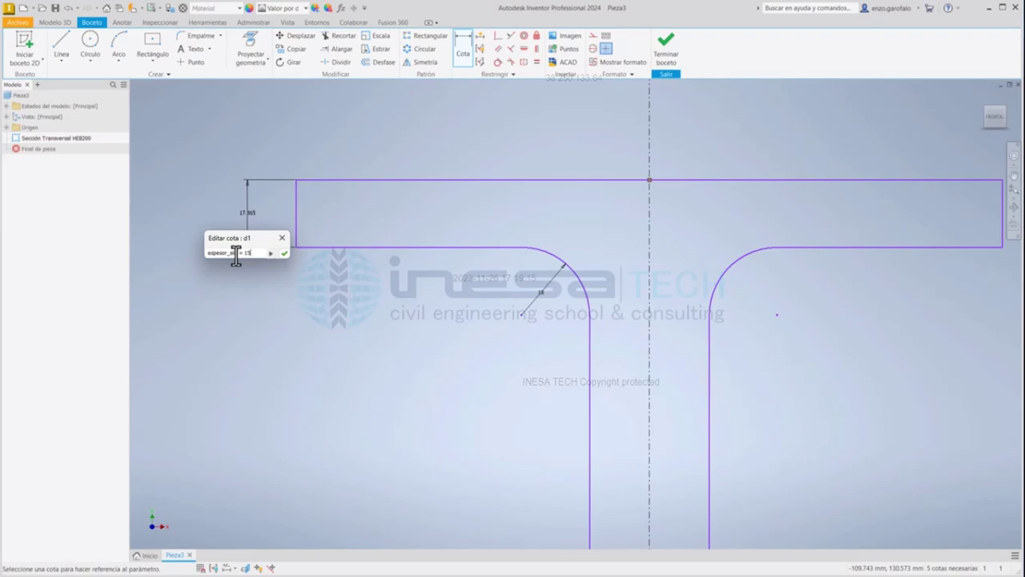
type("mm")
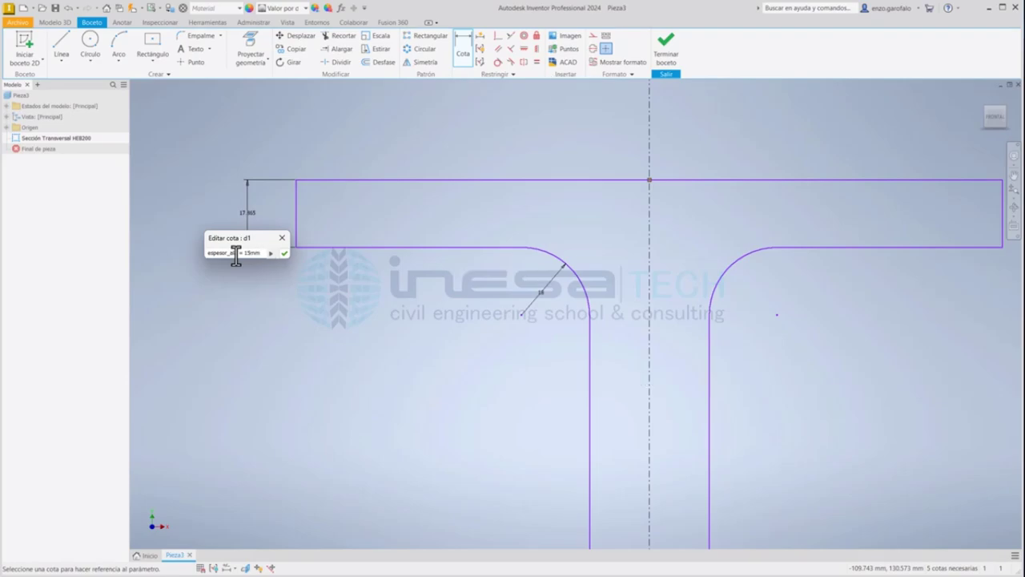
key("Return")
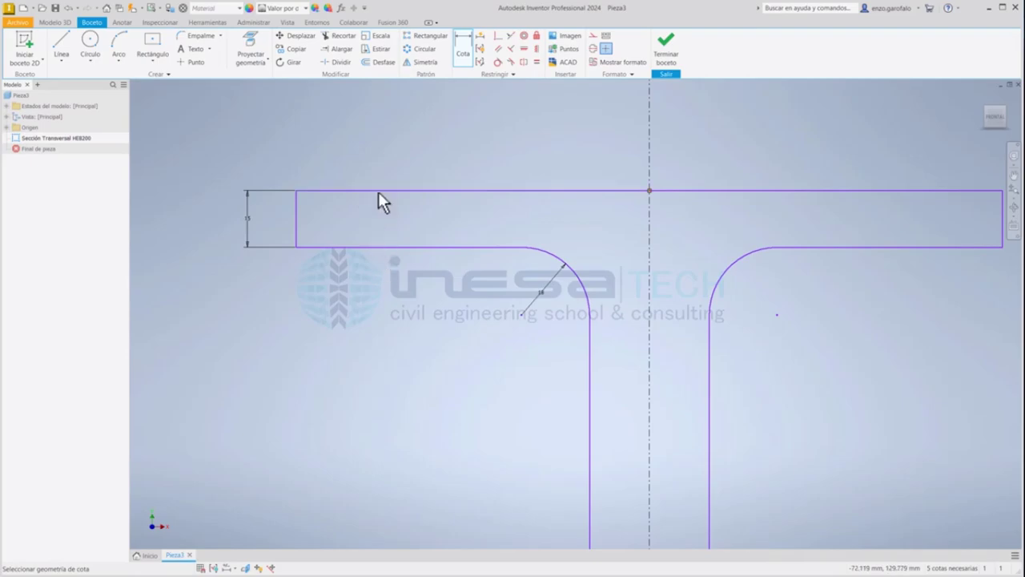
double_click(248, 207)
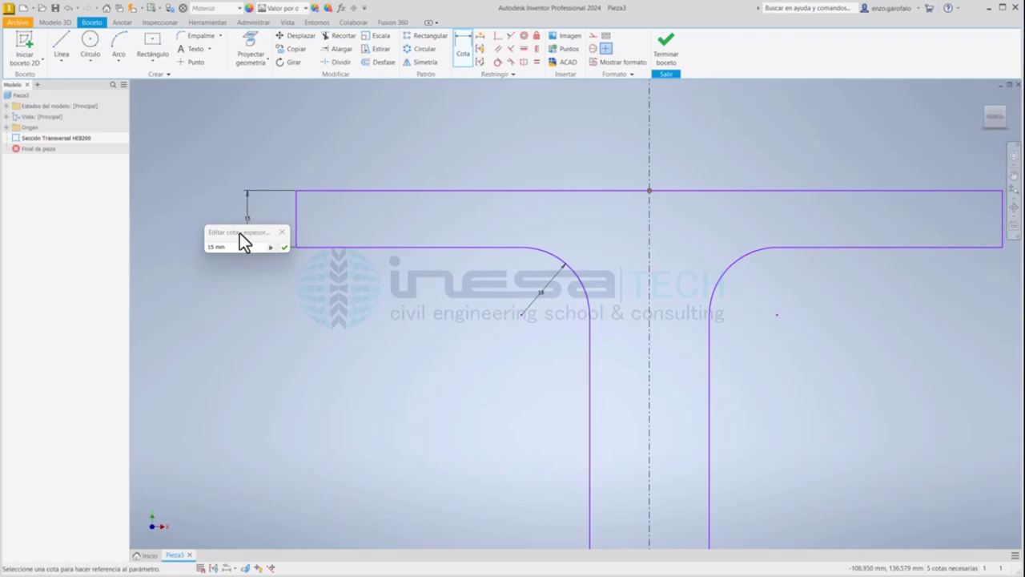
left_click(281, 232)
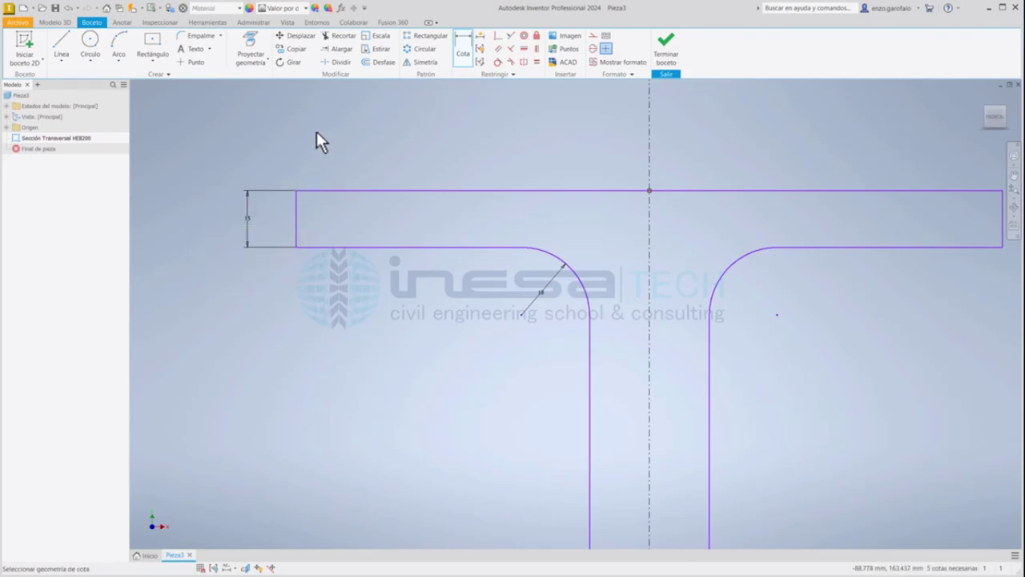
- Rename the fillet radius parameter d0 as radio_empalme in the model parameters table
left_click(340, 9)
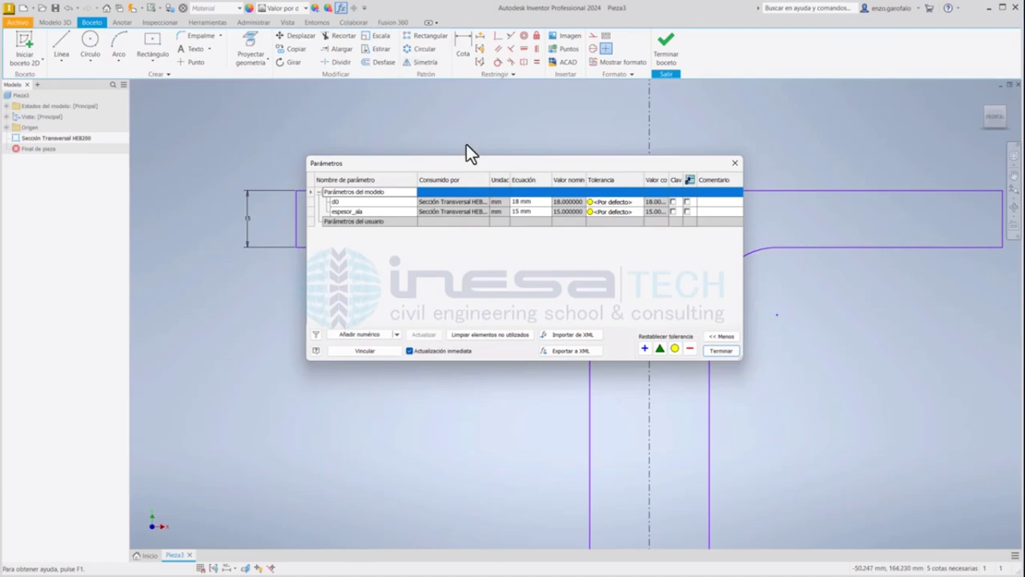
left_click_drag(454, 164, 607, 139)
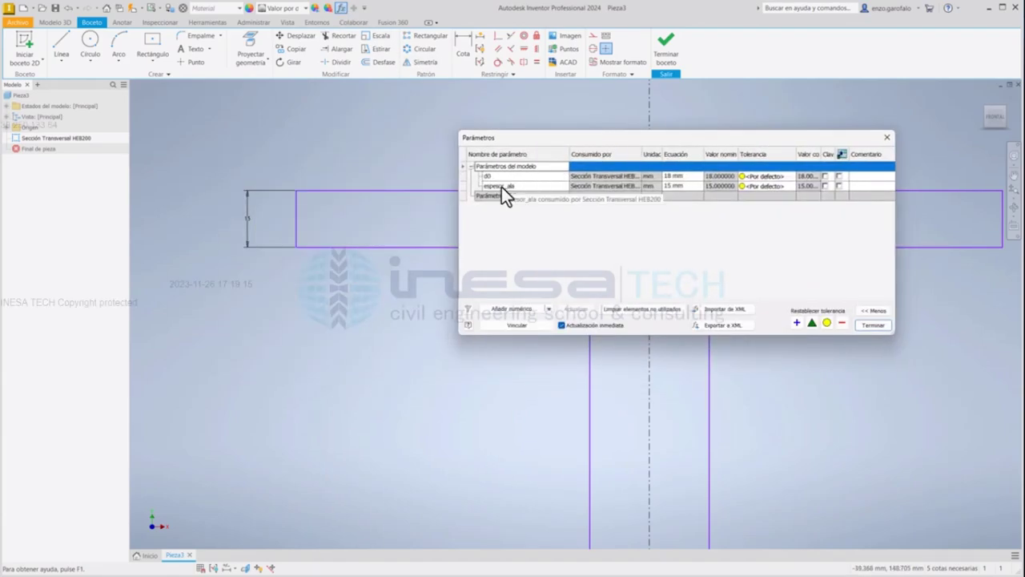
left_click_drag(518, 141, 113, 150)
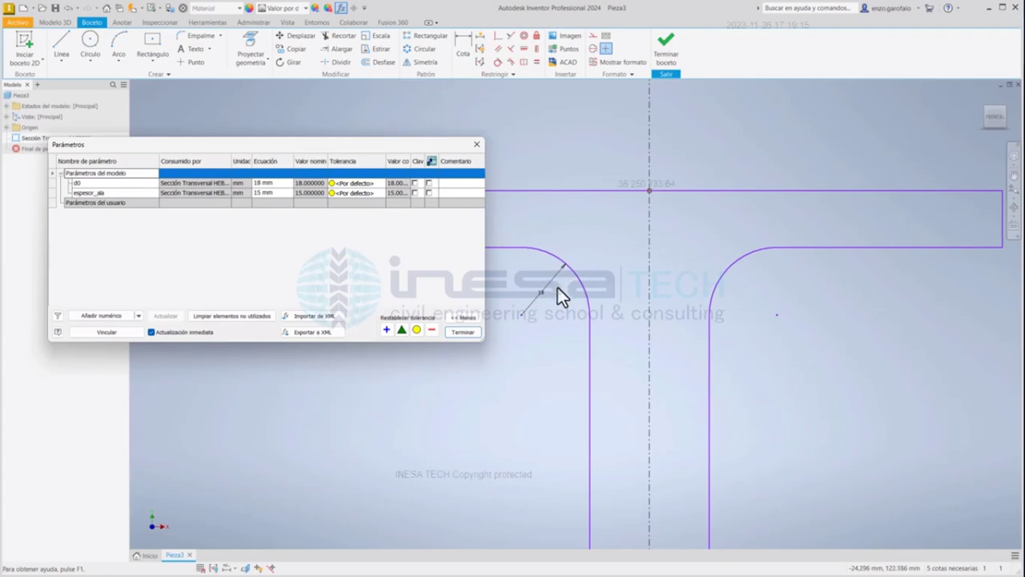
double_click(97, 184)
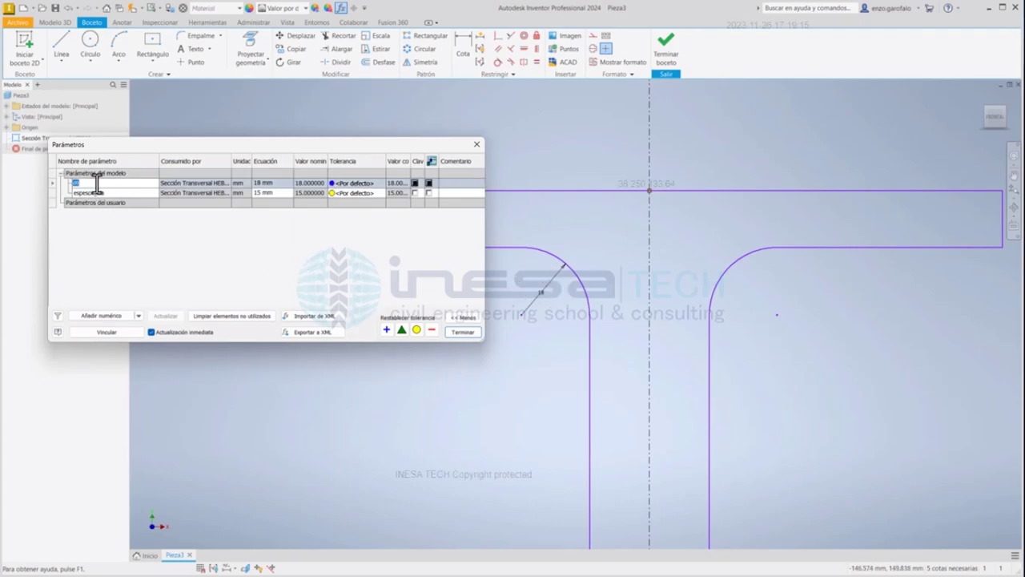
type("radio_em")
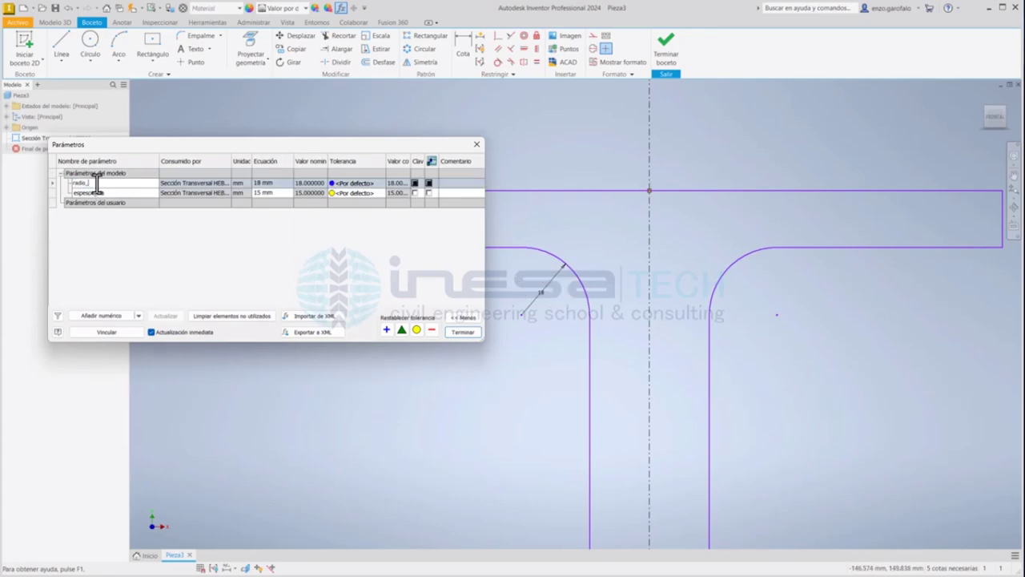
type("palme")
left_click(461, 331)
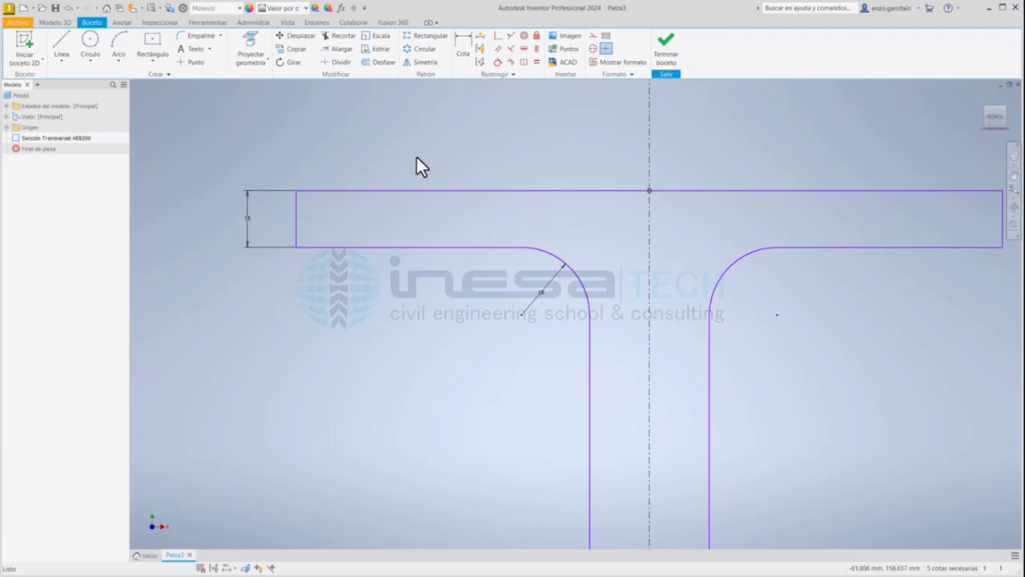
- Dimension the full flange width symmetrically about the vertical centerline as the named parameter ancho_ala = 200 mm
key("d")
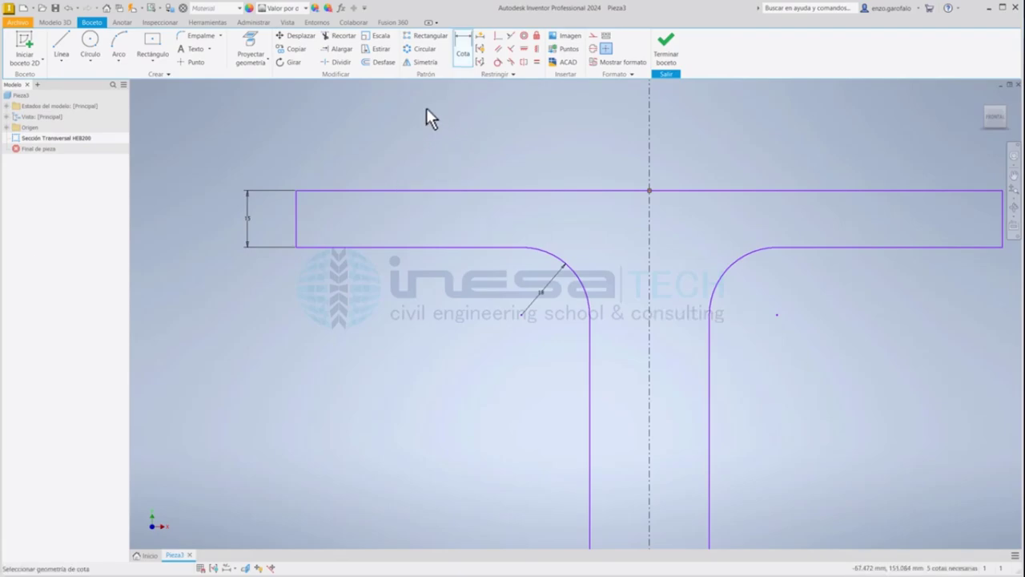
left_click(295, 203)
left_click(295, 232)
left_click(649, 153)
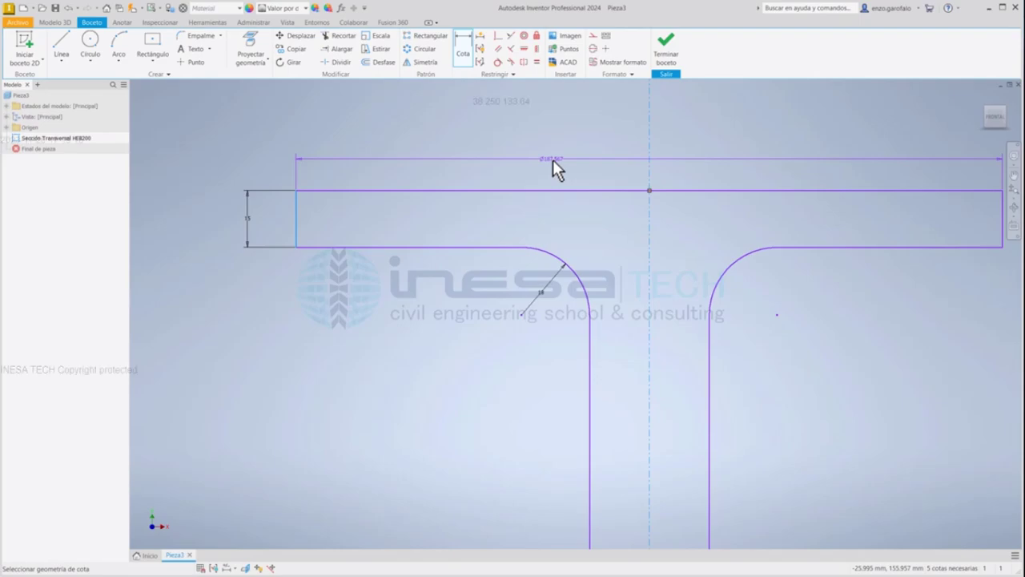
key("2")
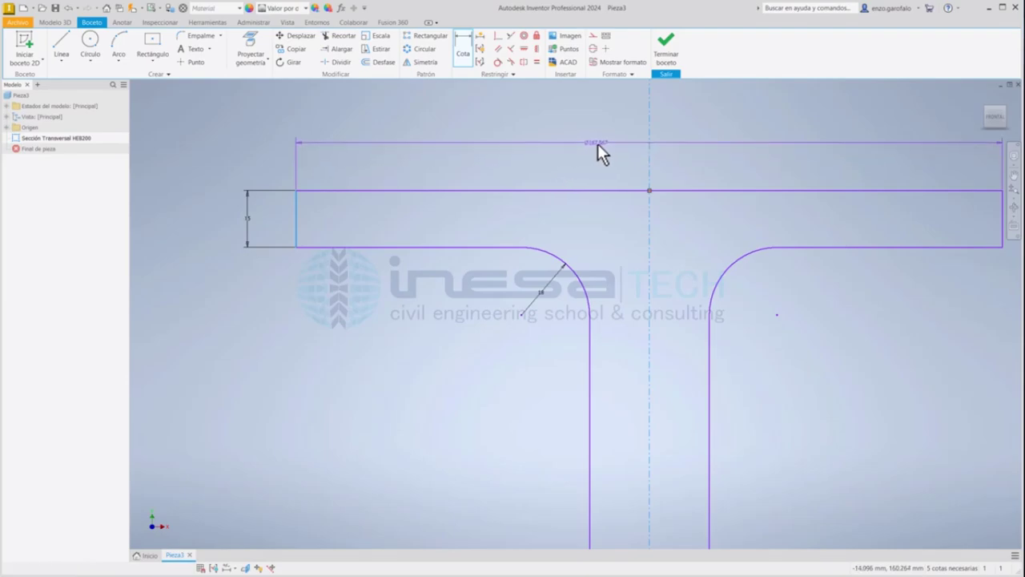
left_click(597, 143)
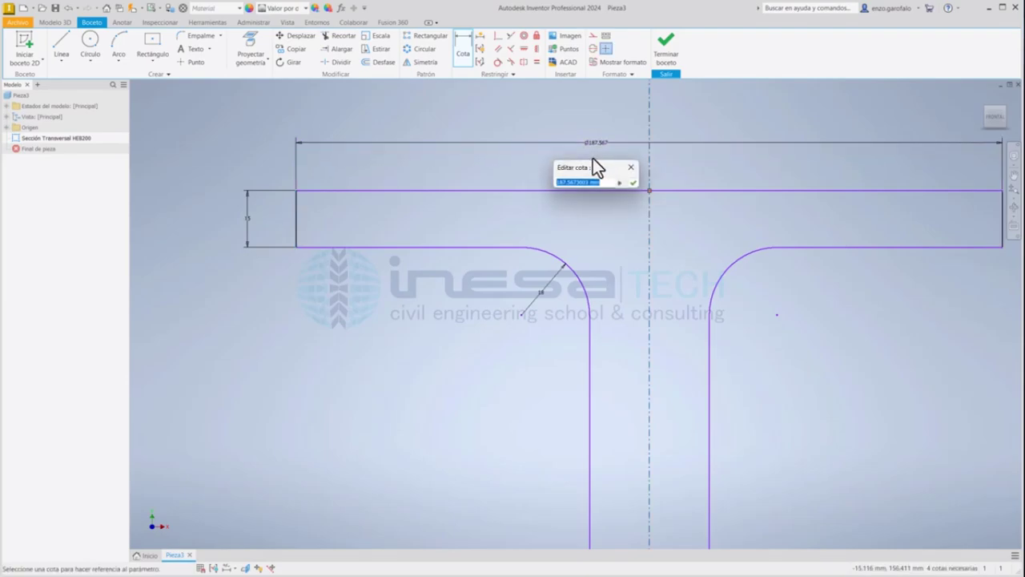
type("ancho_a")
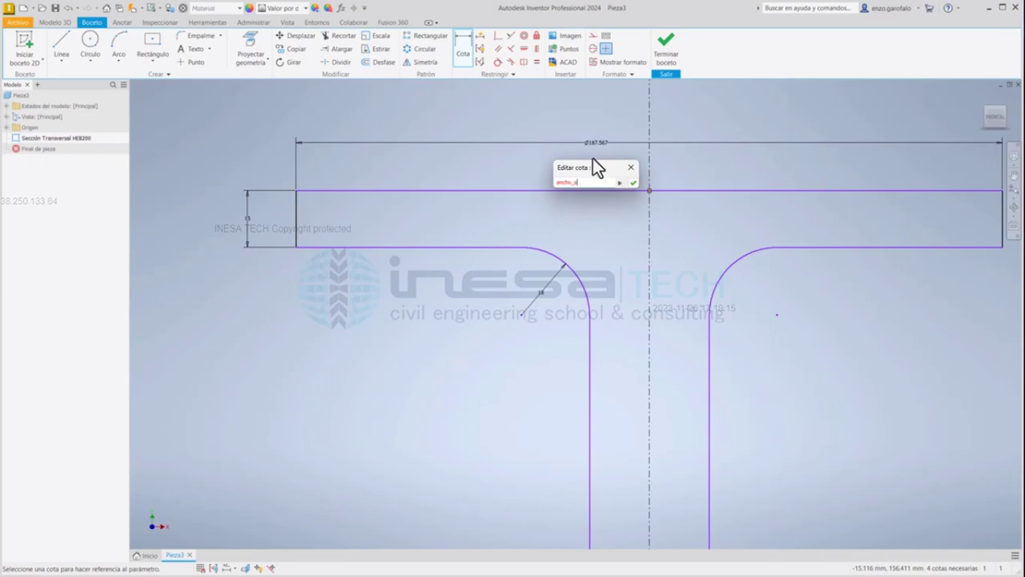
type("la = 20")
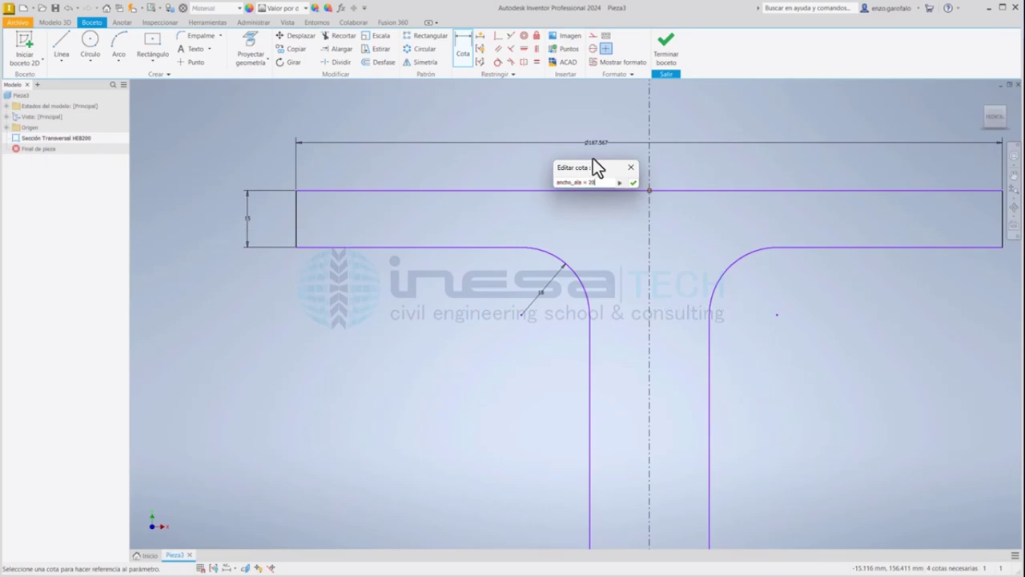
type("0mm")
key("Return")
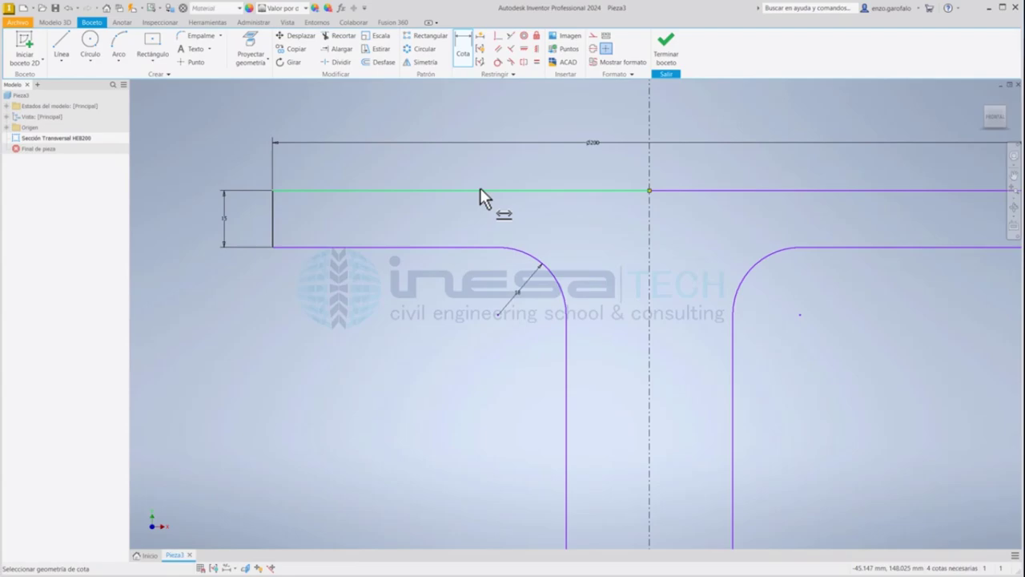
- Dimension the section's full height from the top flange line about the horizontal centerline as the named parameter alto = 200
left_click(429, 192)
scroll(418, 364, "up", 7)
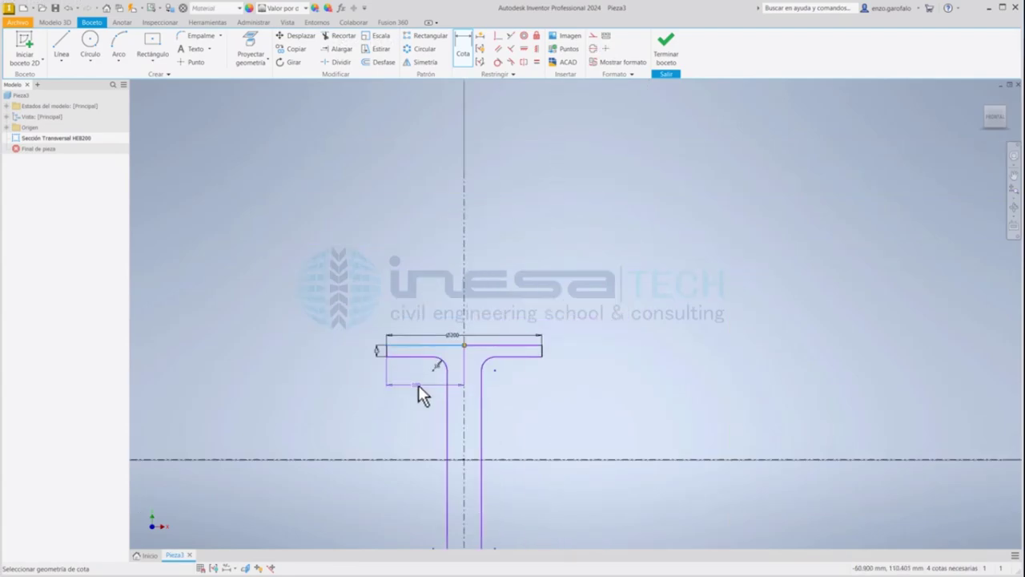
left_click(413, 459)
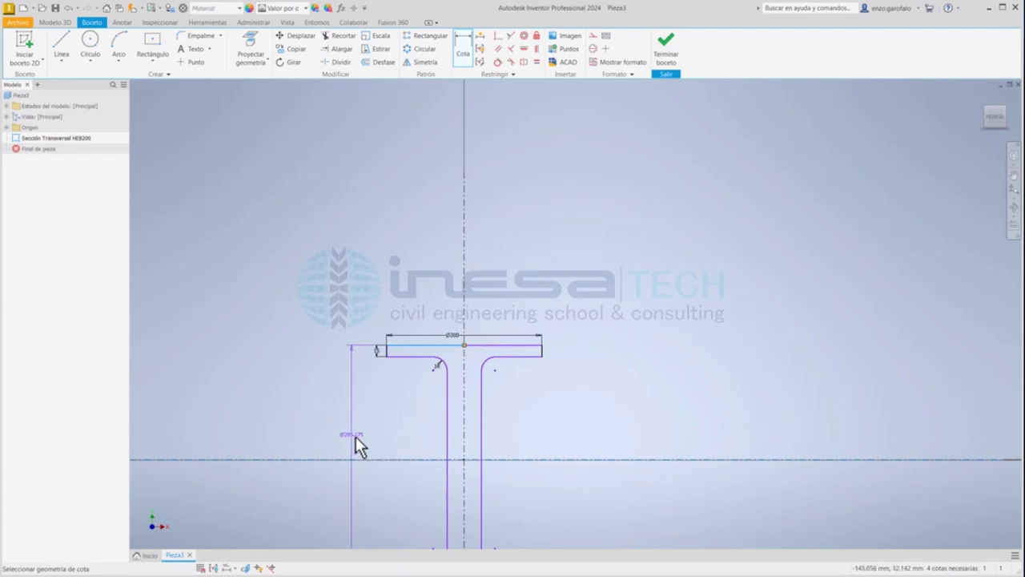
left_click(349, 444)
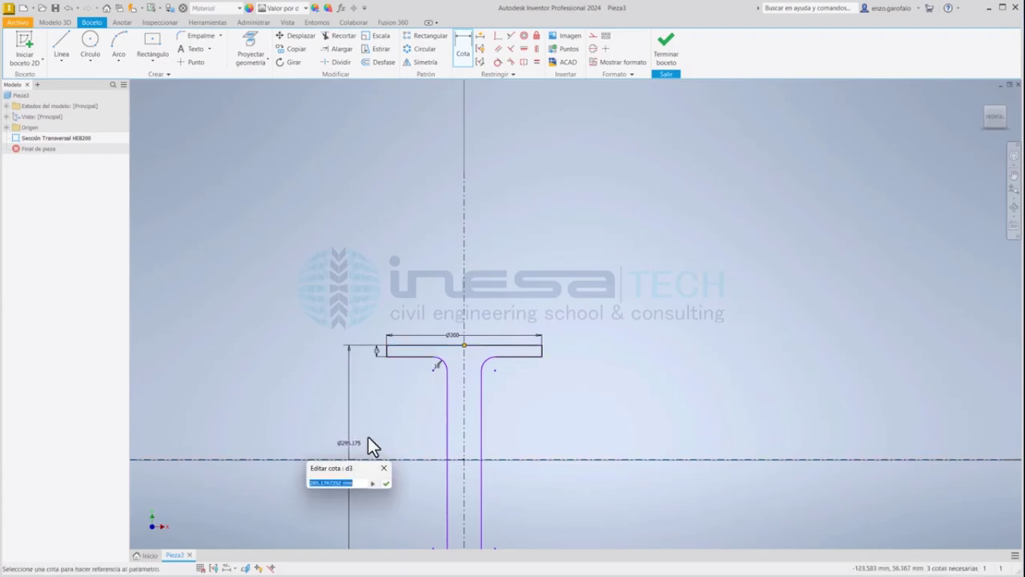
type("alt")
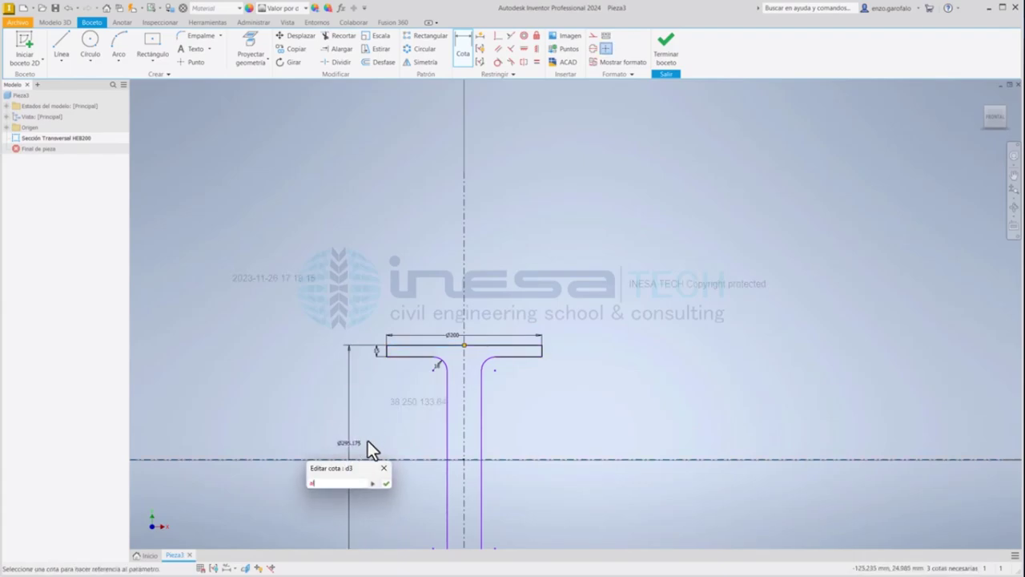
type("o=200")
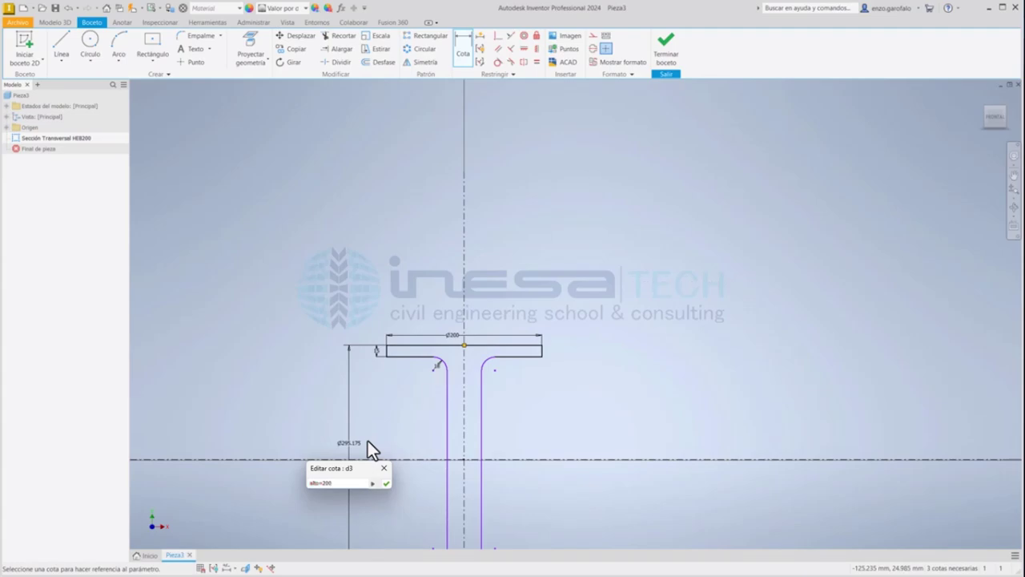
key("Return")
middle_click_drag(527, 402, 536, 242)
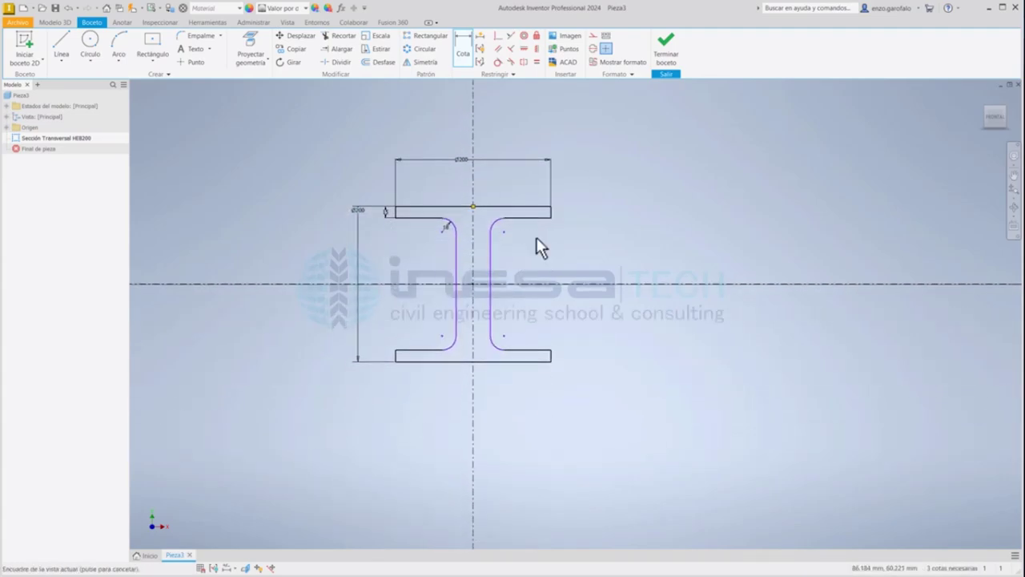
- Dimension the web thickness symmetrically about the vertical centerline as the named parameter espesor_alma = 9 mm
scroll(443, 218, "up", 5)
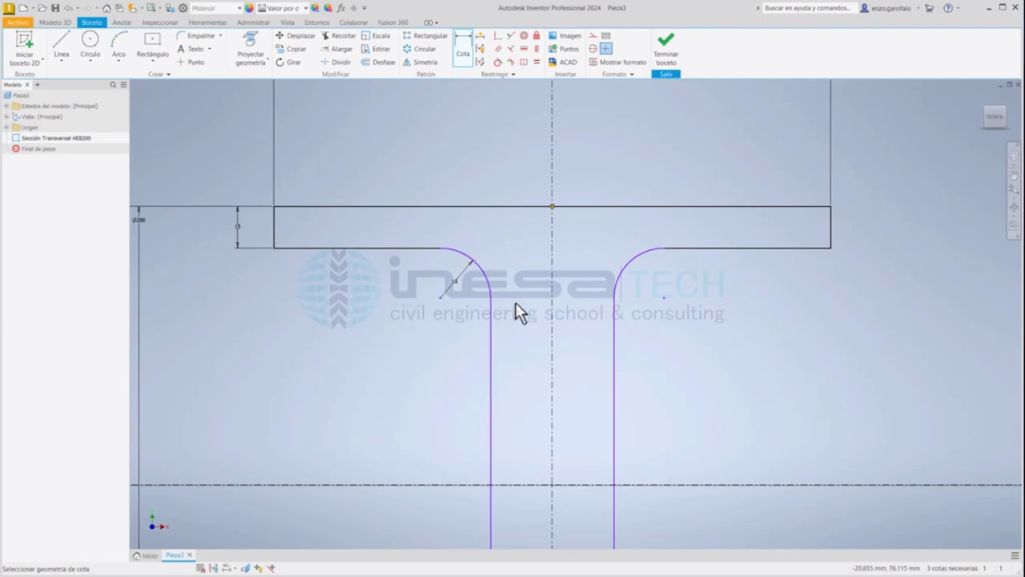
middle_click_drag(516, 299, 499, 201)
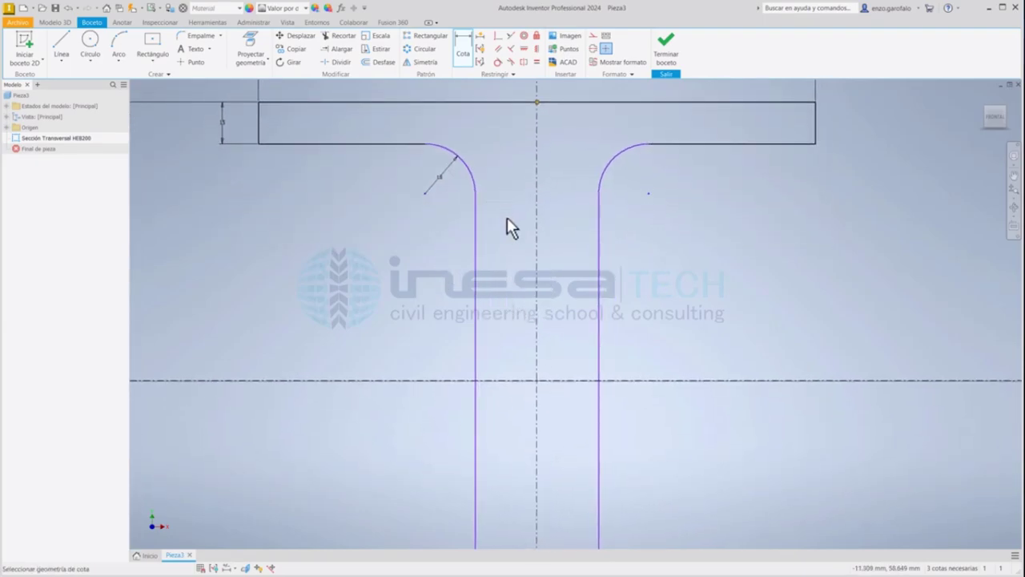
scroll(507, 217, "down", 3)
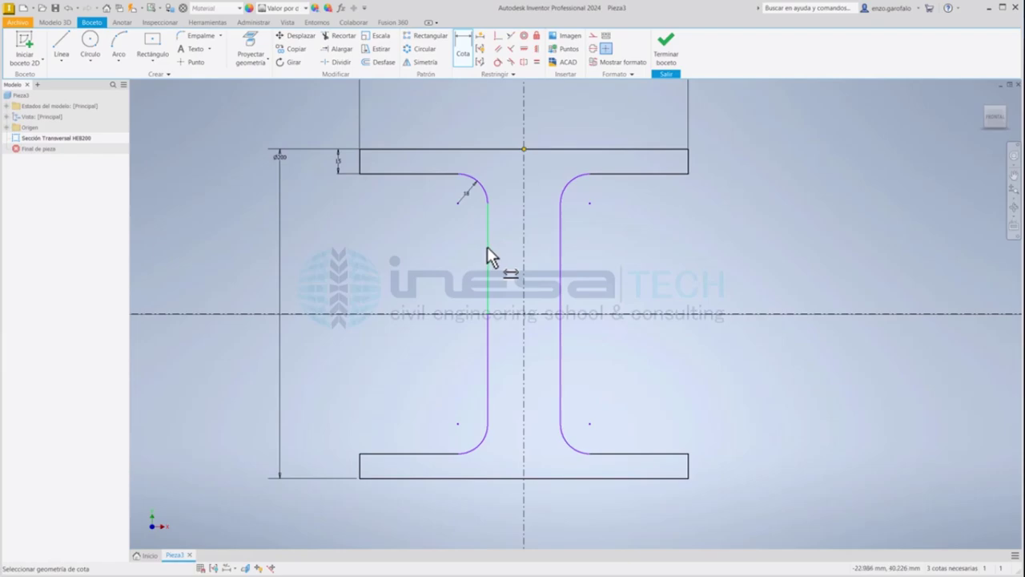
left_click(486, 249)
left_click(523, 243)
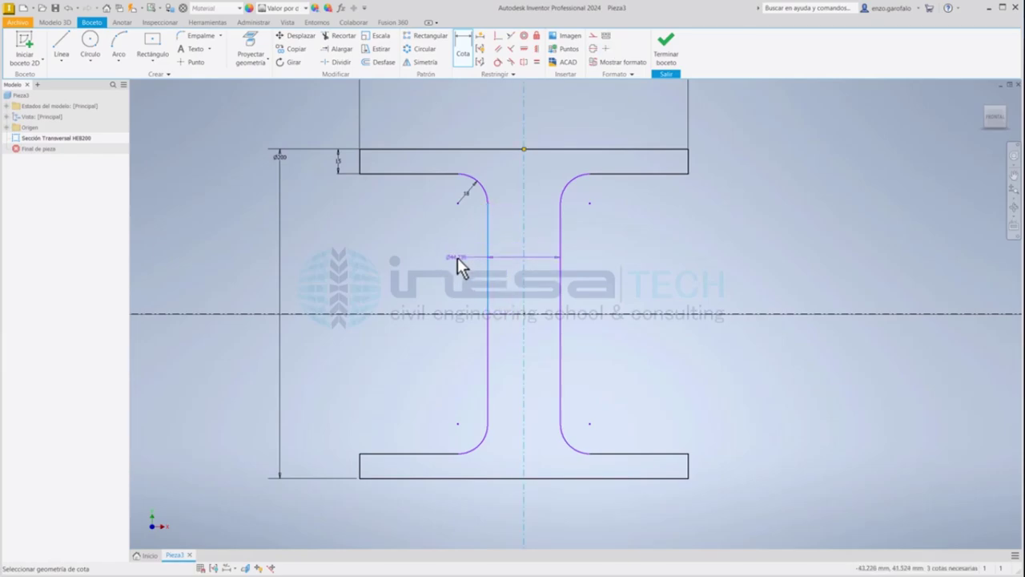
left_click(456, 258)
type("espes")
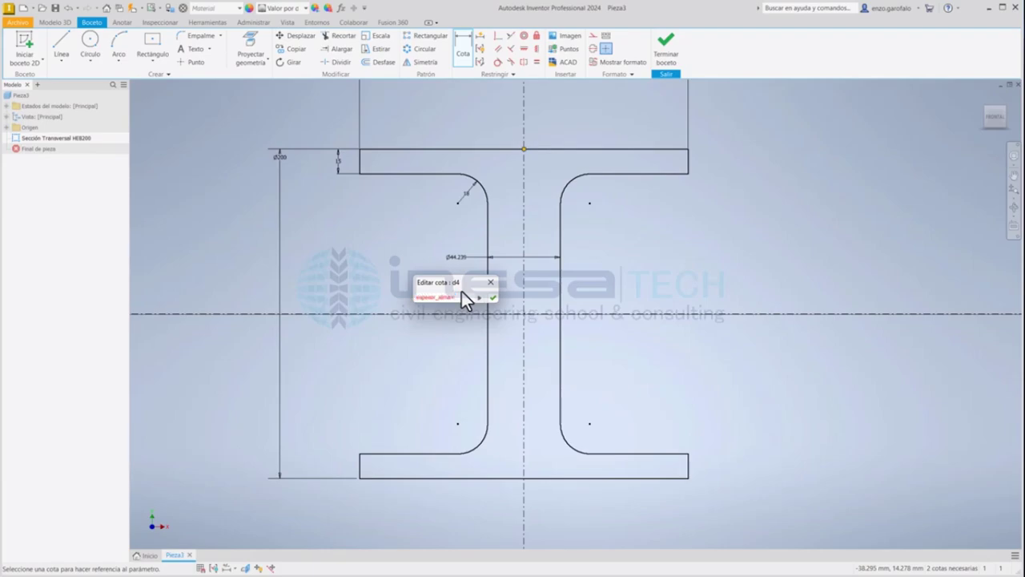
type("or_alma=9")
key("Return")
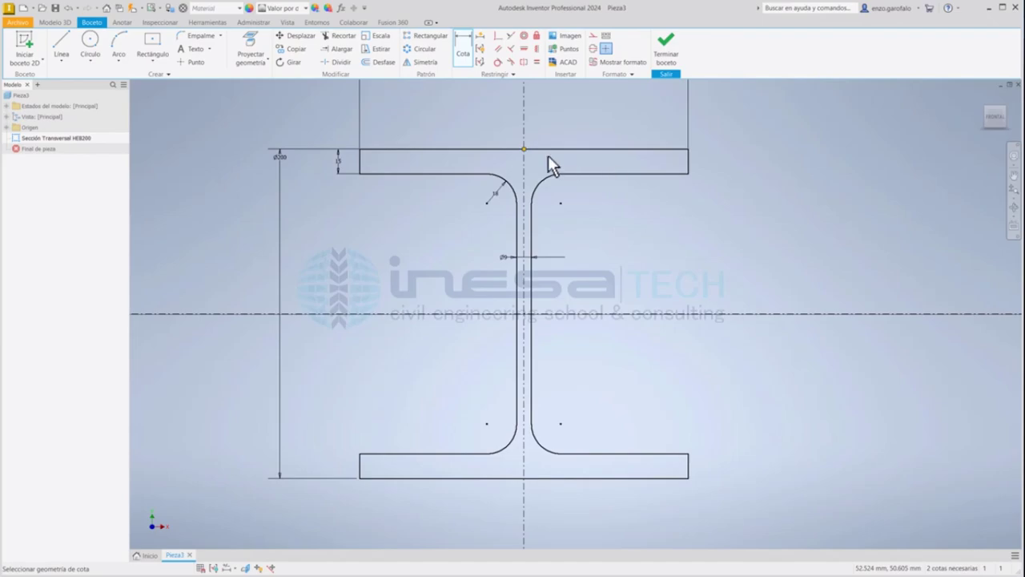
- Finish the HEB200 cross-section sketch and extrude its profile 1000 mm
mouse_move(619, 363)
middle_mouse_down()
mouse_move(630, 357)
mouse_move(621, 372)
middle_mouse_up()
scroll(595, 321, "up", 5)
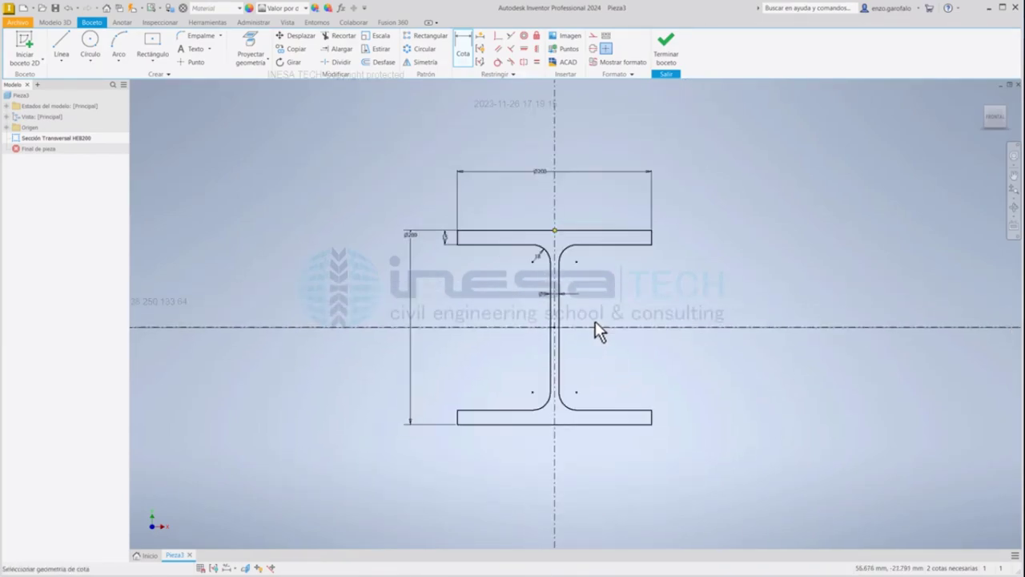
scroll(608, 256, "down", 3)
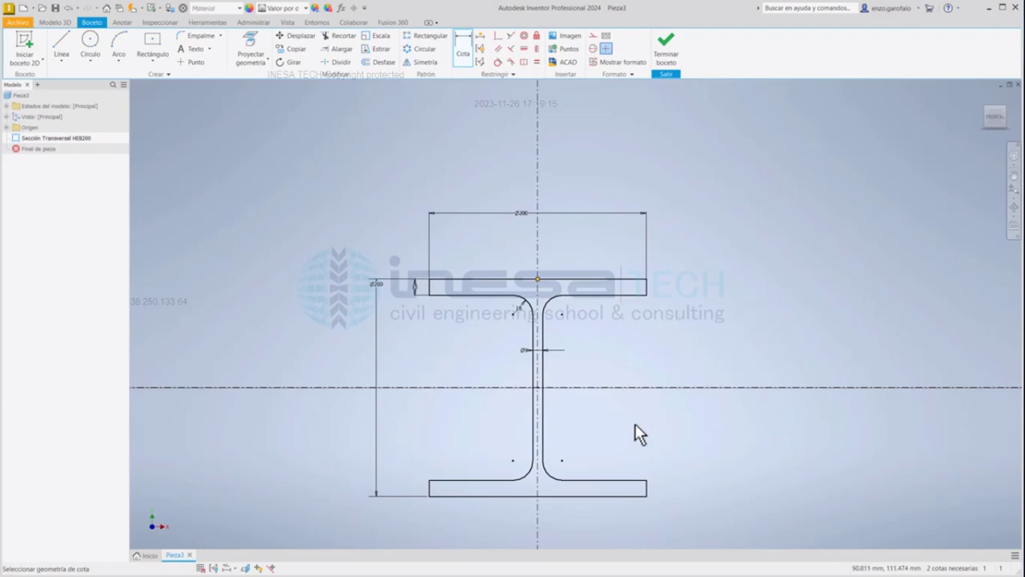
mouse_move(635, 432)
middle_mouse_down()
mouse_move(606, 412)
mouse_move(607, 387)
middle_mouse_up()
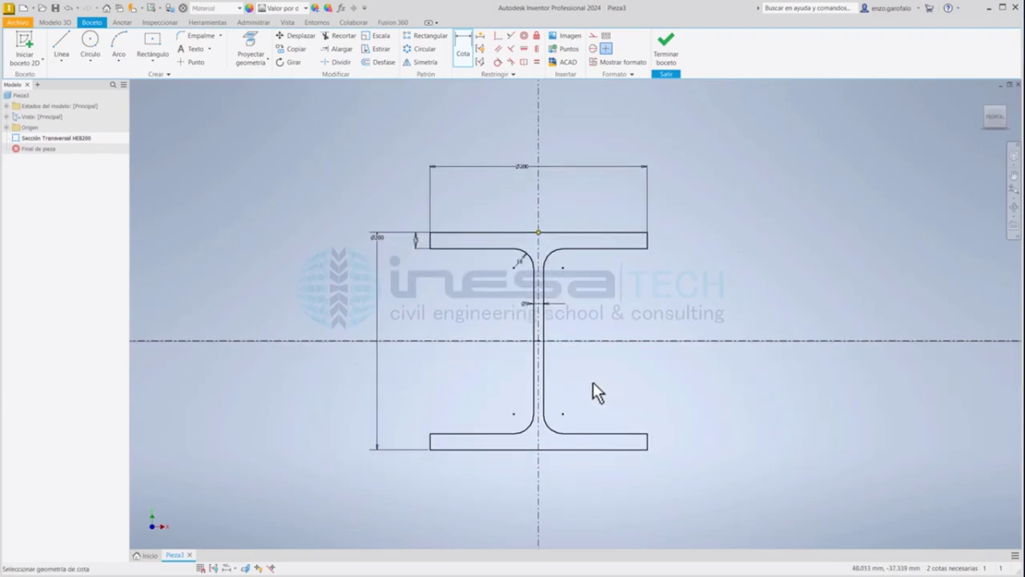
left_click(671, 48)
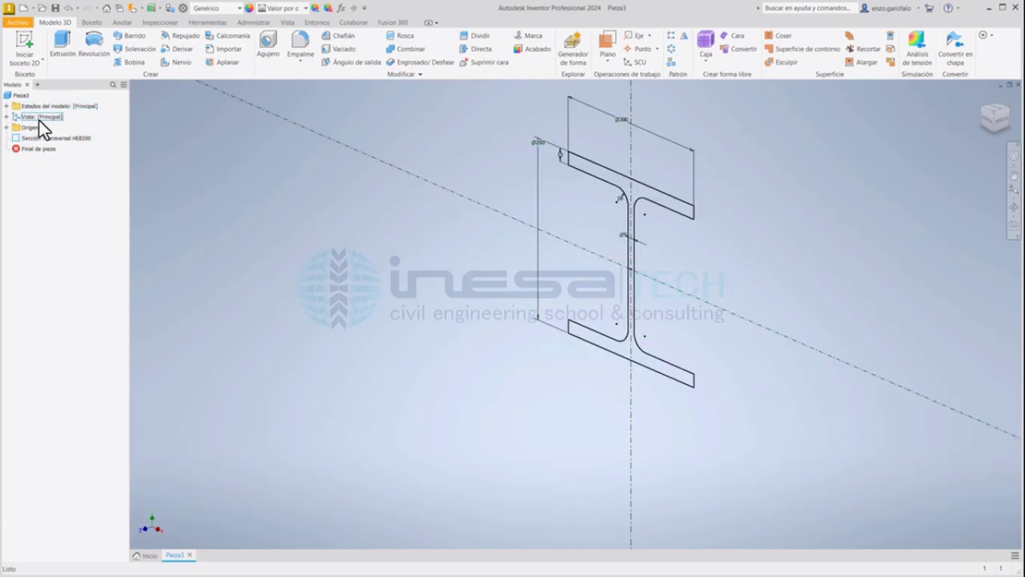
left_click(91, 23)
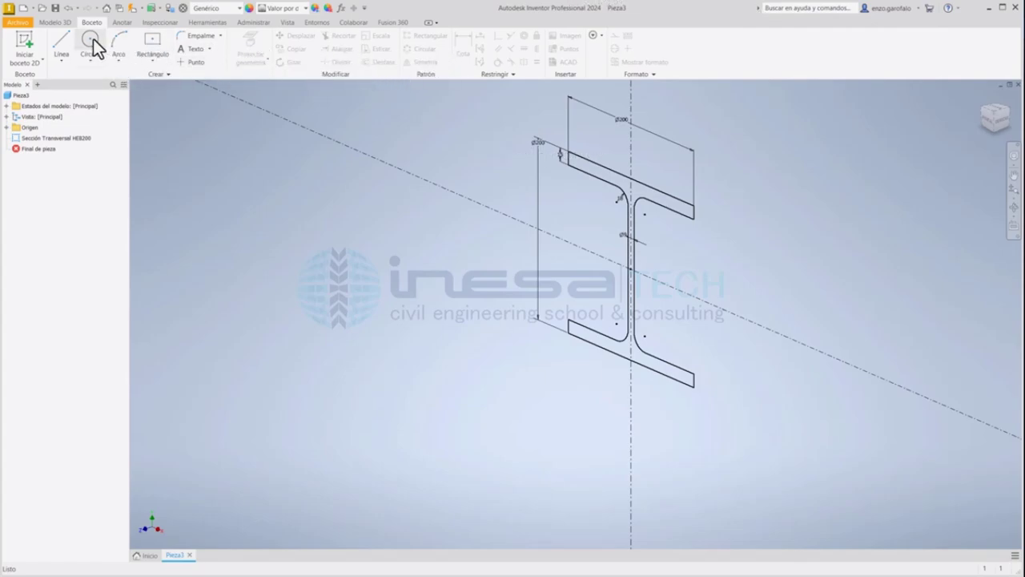
left_click(58, 24)
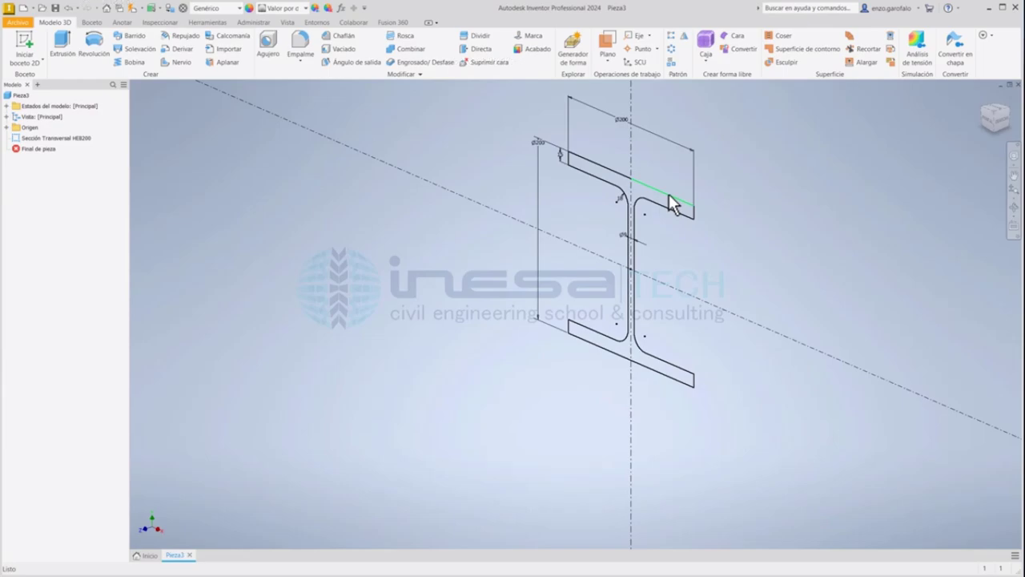
left_click(58, 44)
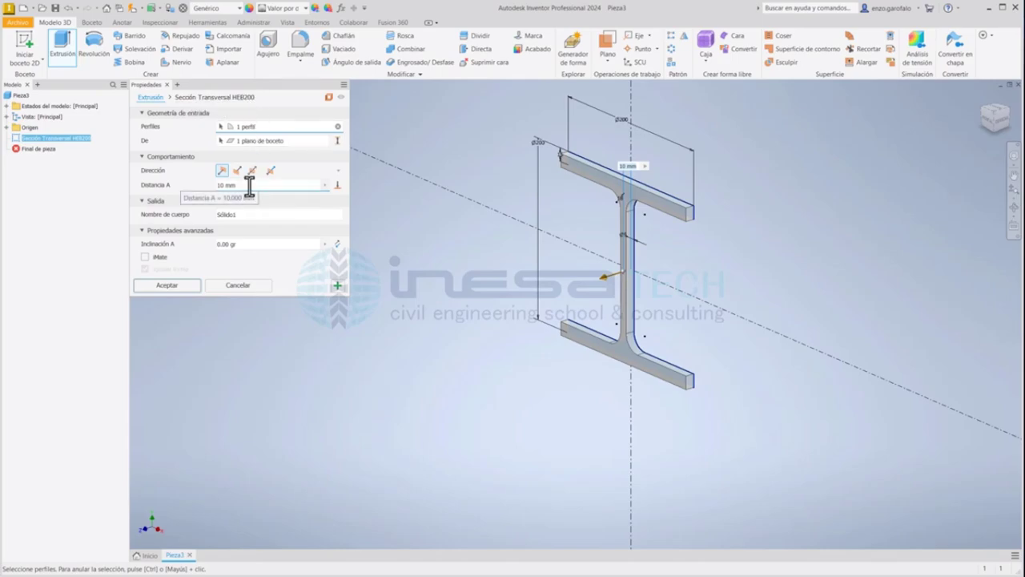
left_click_drag(250, 185, 200, 196)
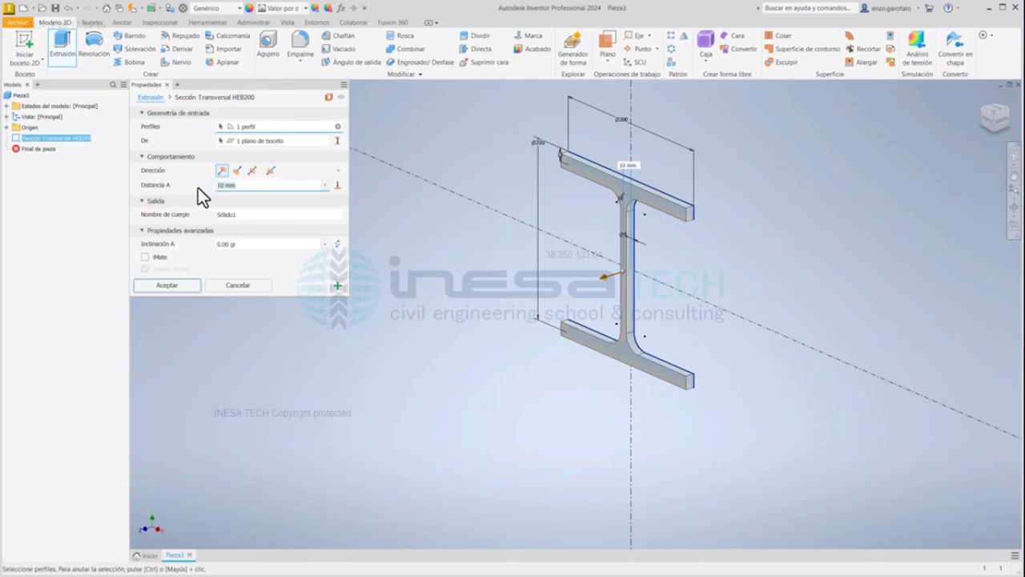
type("1000")
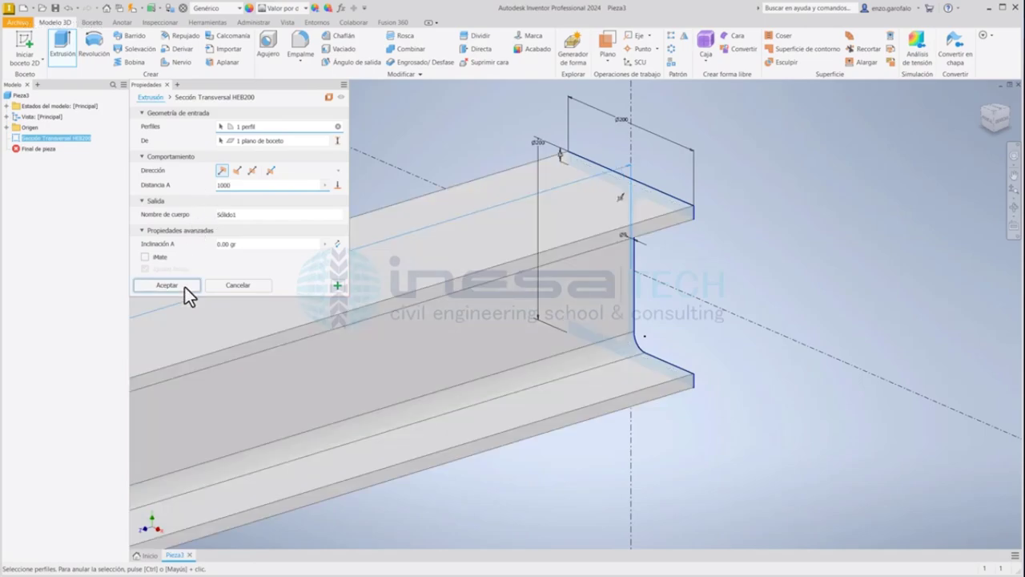
left_click(184, 287)
- Orient the extruded profile upright in the view and save the part as HEB in the EndPlate folder
scroll(341, 312, "down", 5)
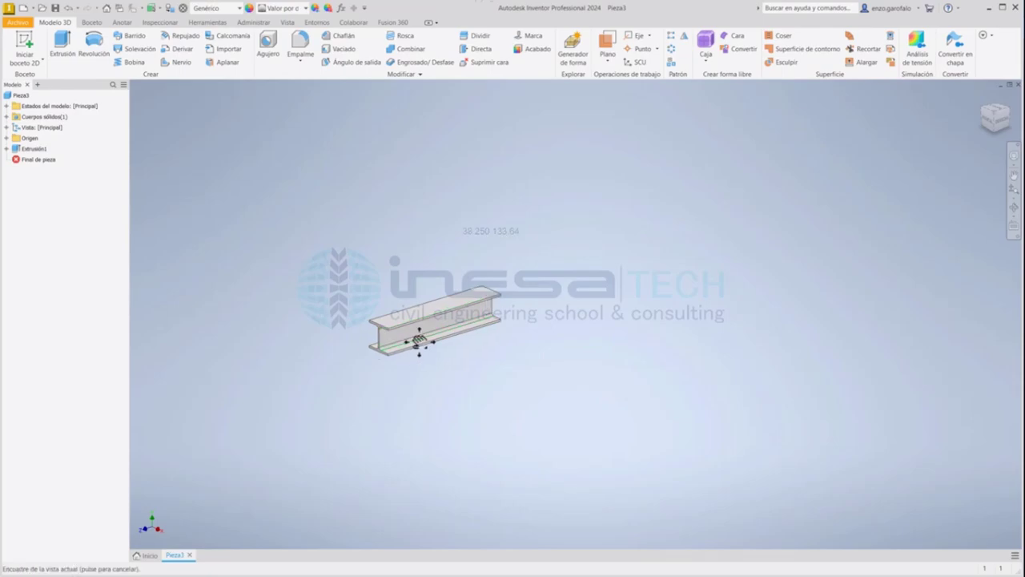
middle_click_drag(419, 343, 617, 230, "shift")
scroll(434, 260, "up", 5)
scroll(408, 252, "down", 5)
middle_click_drag(407, 252, 440, 193)
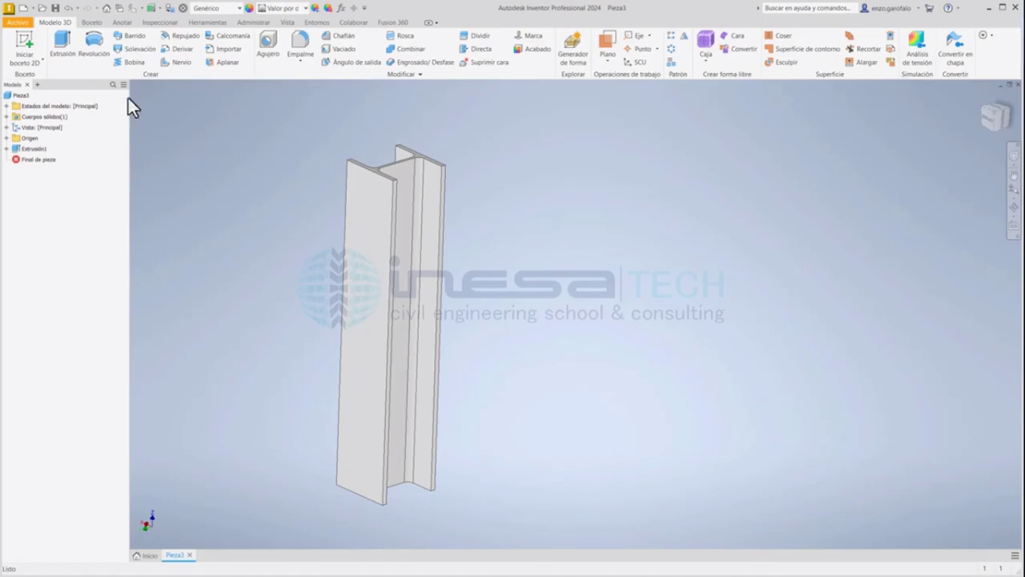
left_click(54, 8)
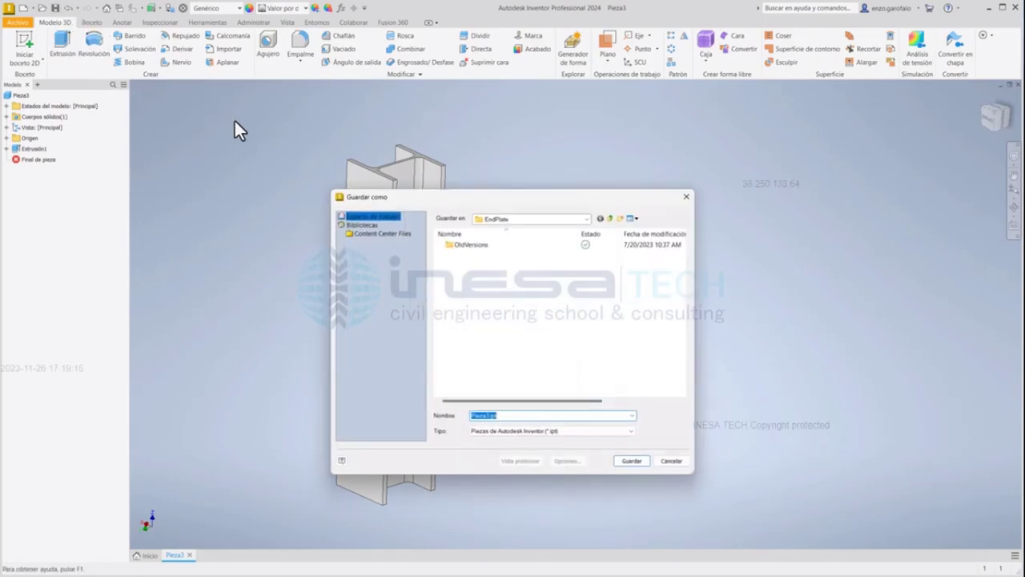
left_click_drag(454, 200, 420, 181)
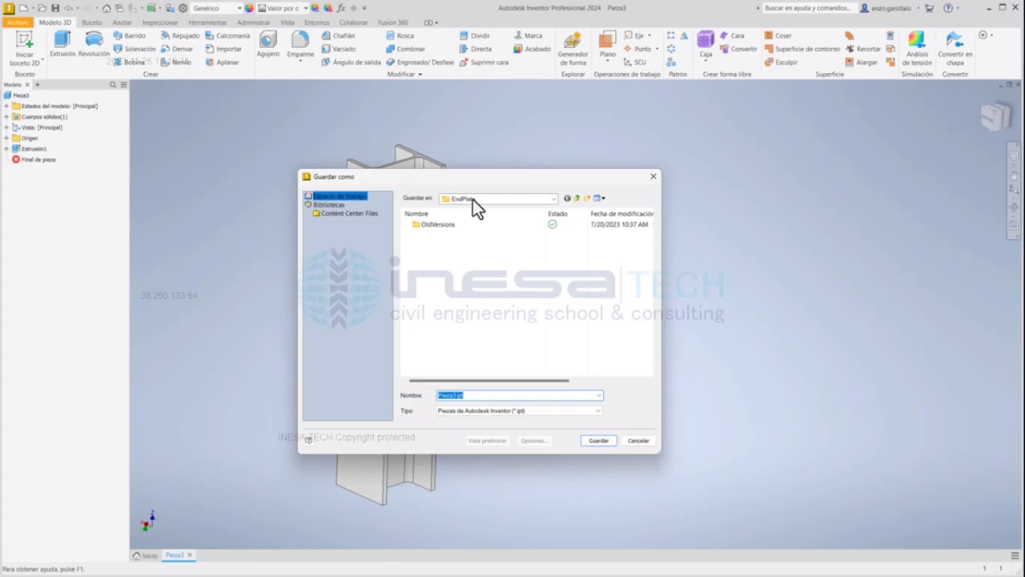
type("HEB")
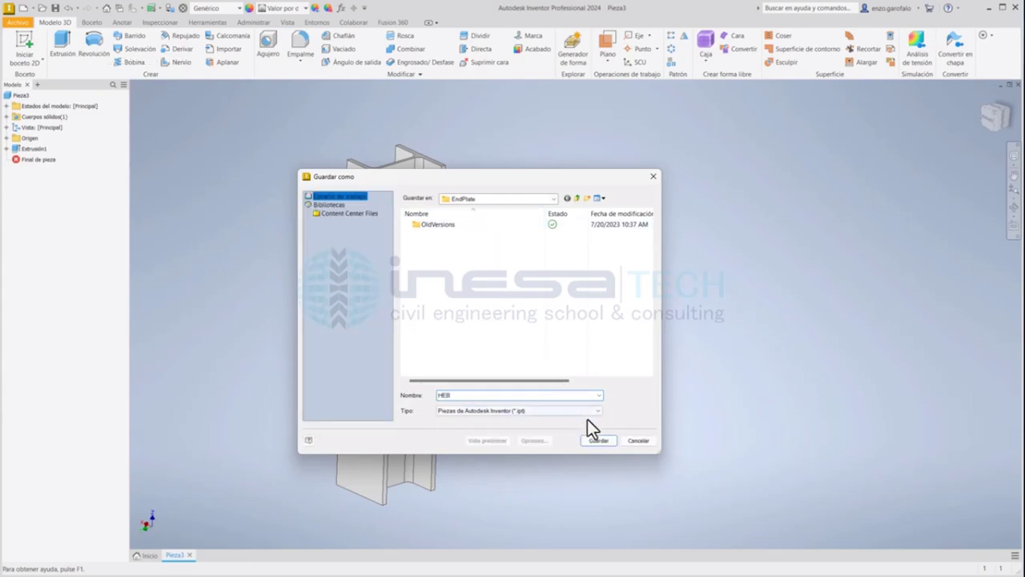
left_click(598, 441)
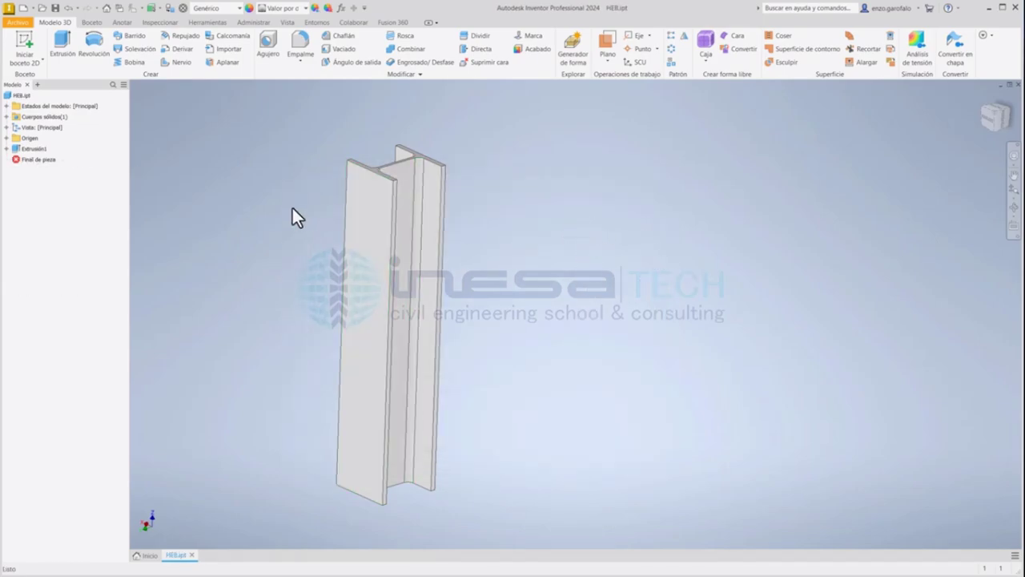
- Create a new part from the Standard.ipt template and start a 2D sketch on the front (XY) plane
left_click(149, 555)
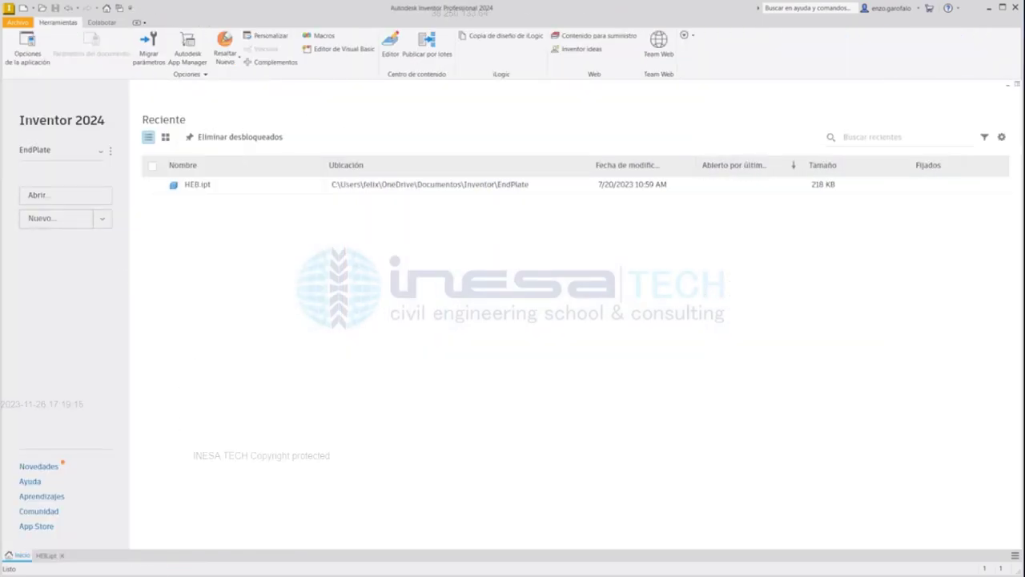
key("ctrl+n")
left_click_drag(907, 234, 296, 145)
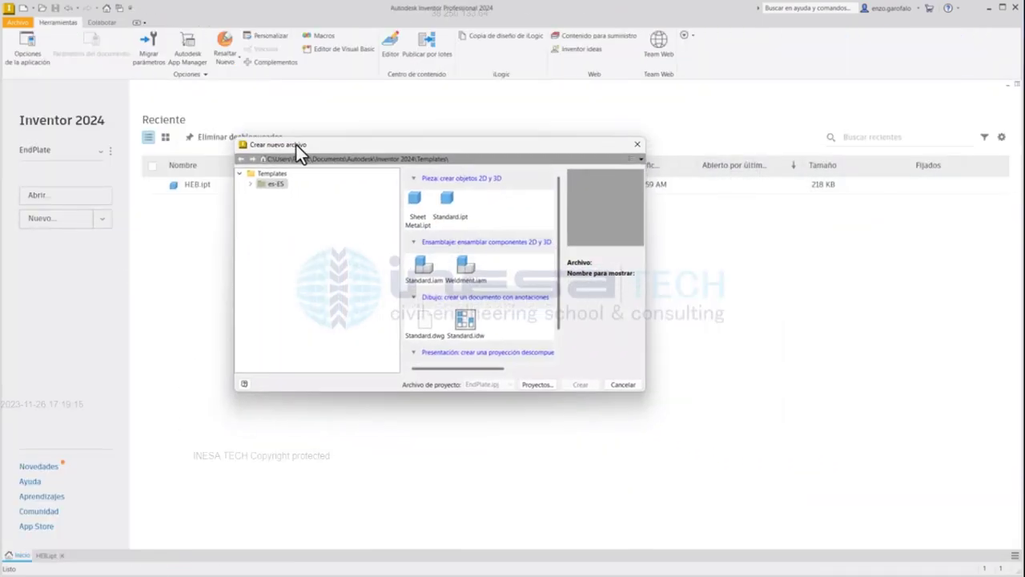
left_click(450, 205)
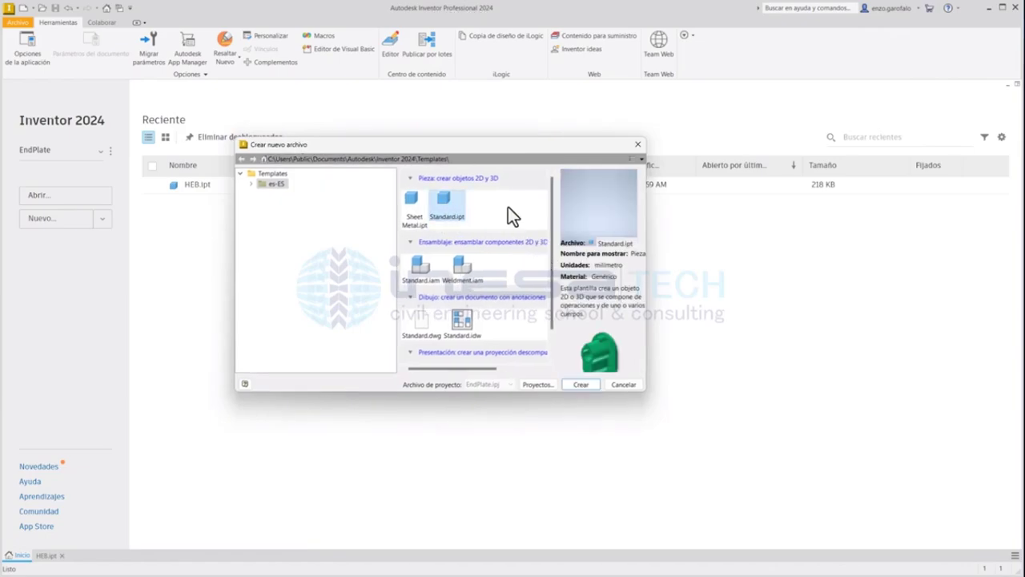
left_click(589, 386)
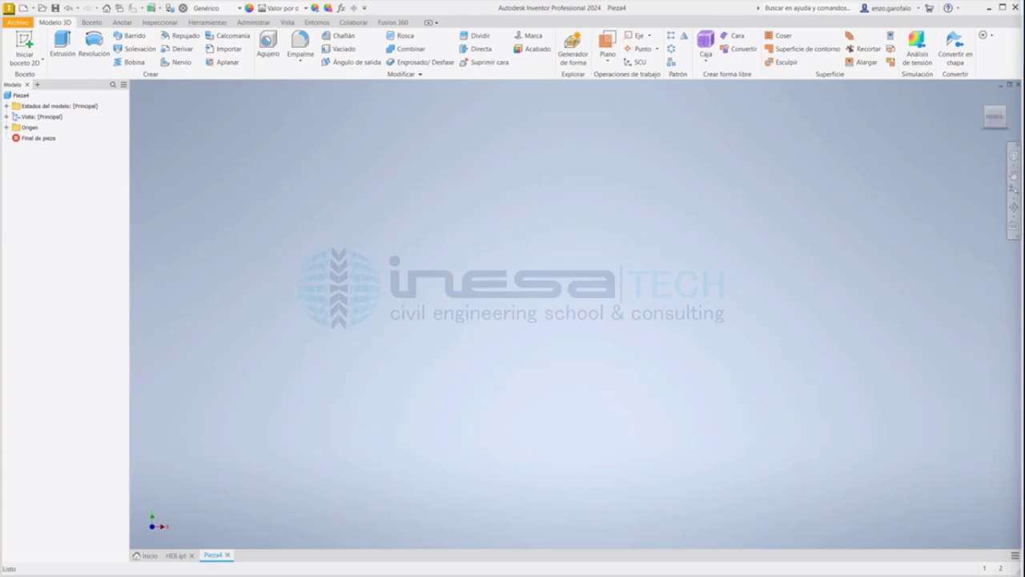
left_click(28, 40)
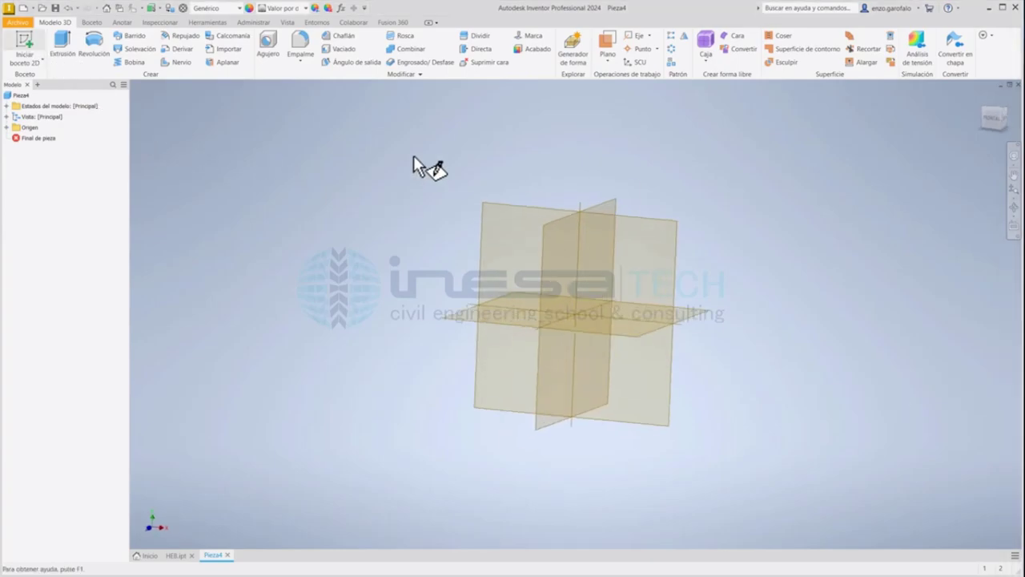
left_click(526, 174)
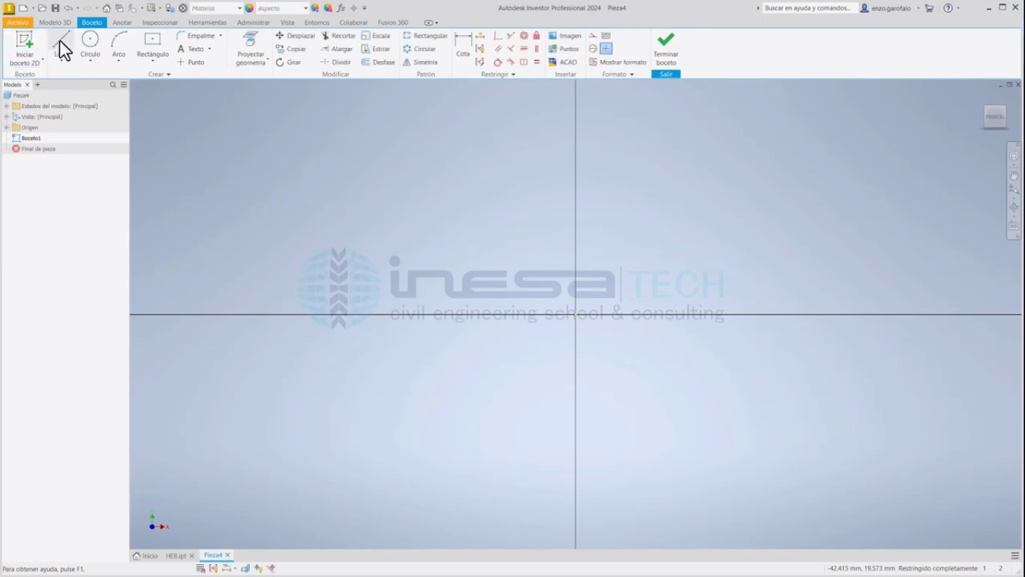
- Draw a vertical line in construction and centerline format to the left of the sketch origin, crossing the horizontal axis
left_click(60, 41)
left_click(592, 37)
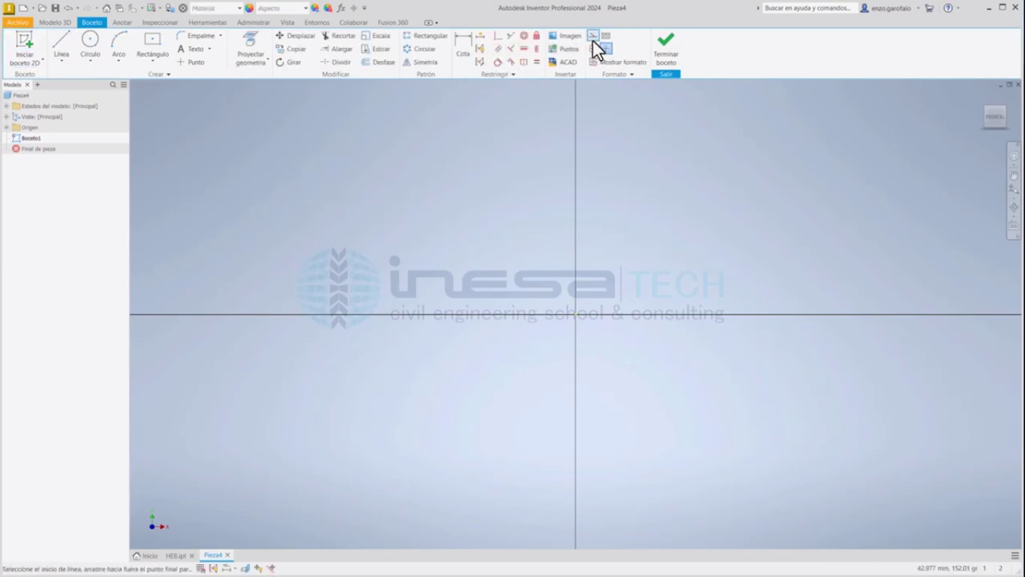
left_click(447, 134)
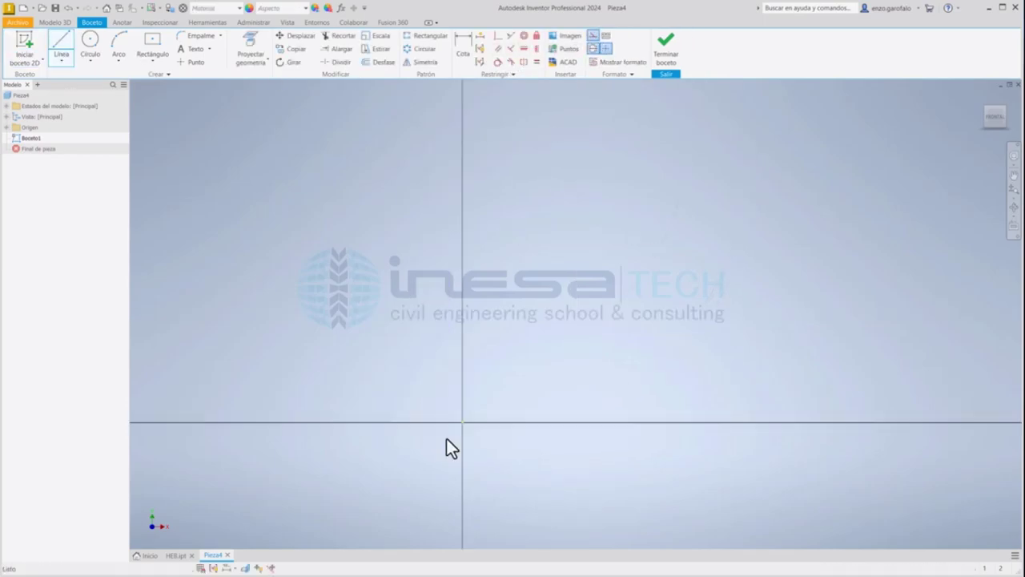
scroll(446, 438, "down", 5)
middle_click_drag(435, 406, 559, 271)
key("Escape")
left_click(68, 42)
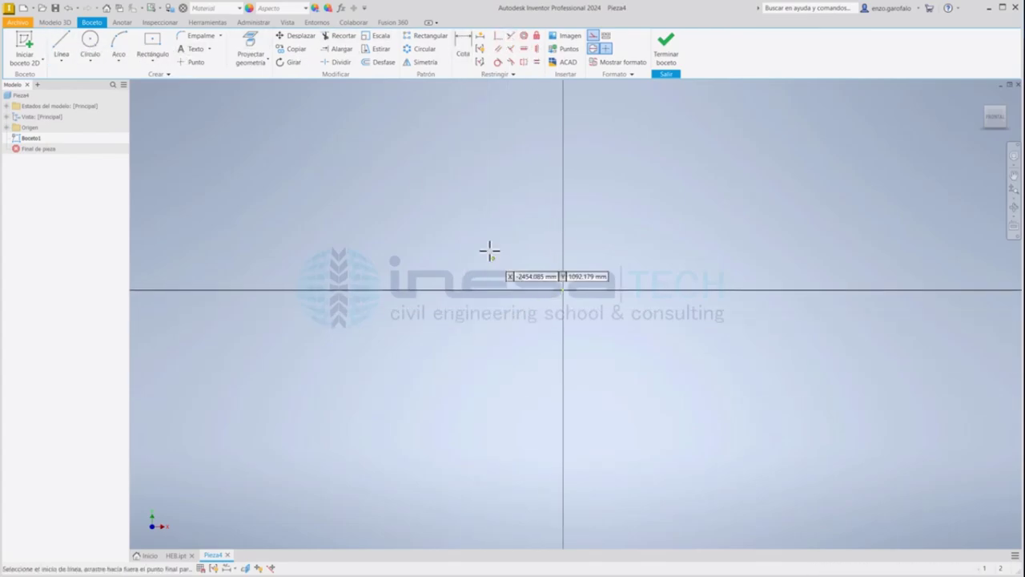
scroll(496, 272, "up", 5)
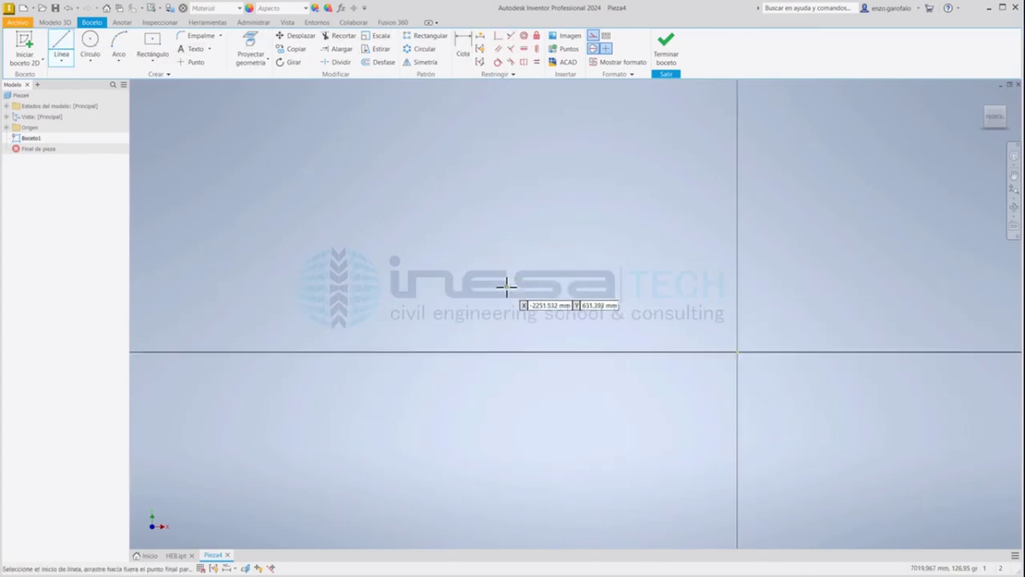
middle_click_drag(677, 368, 377, 162)
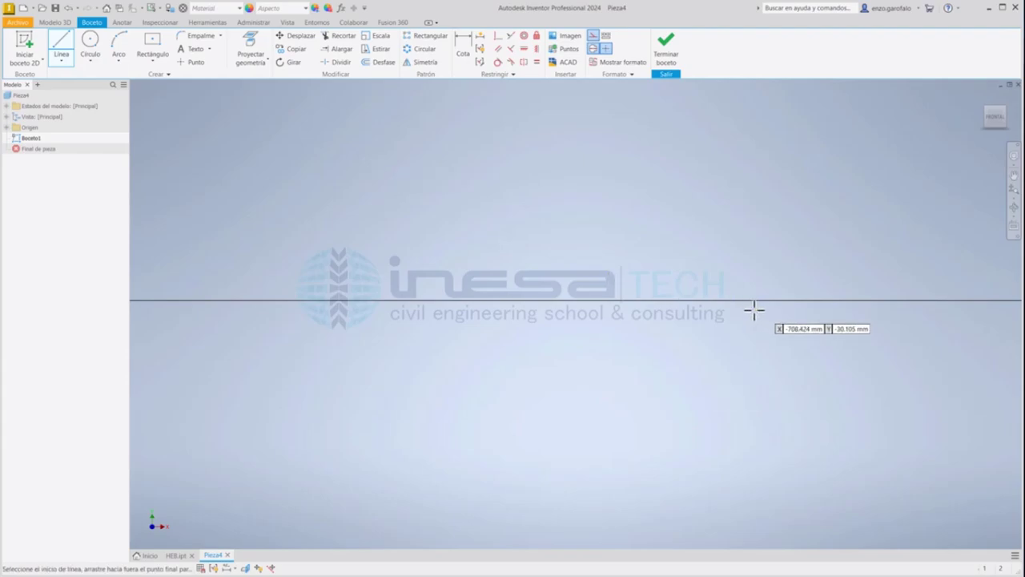
middle_click_drag(929, 304, 732, 311)
scroll(727, 298, "up", 3)
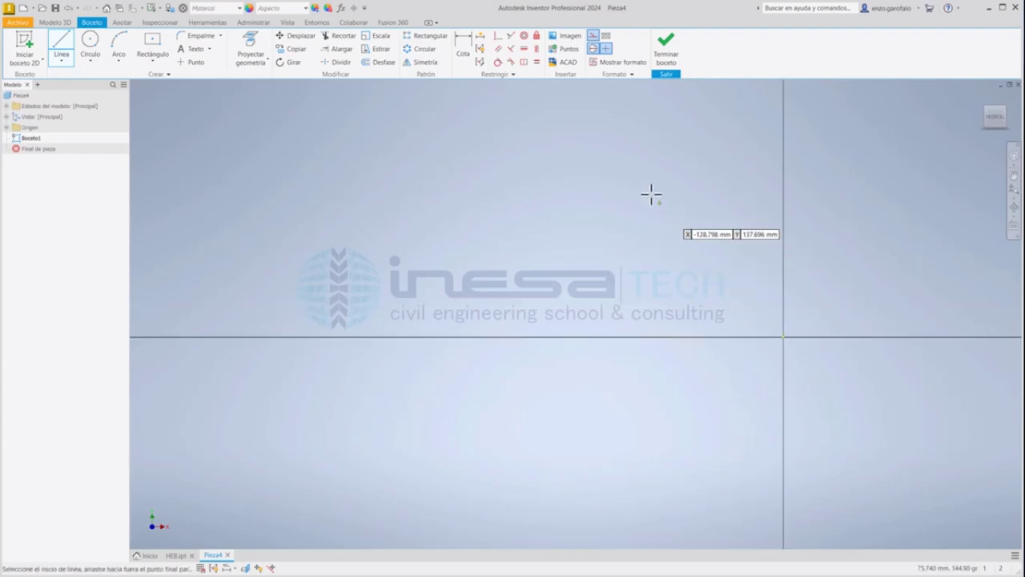
left_click(591, 133)
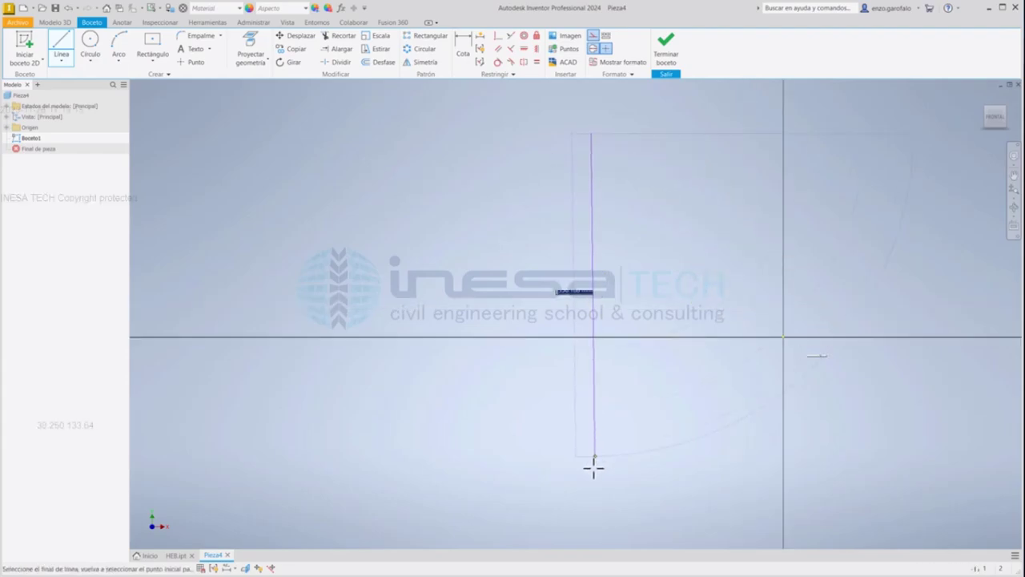
left_click(591, 512)
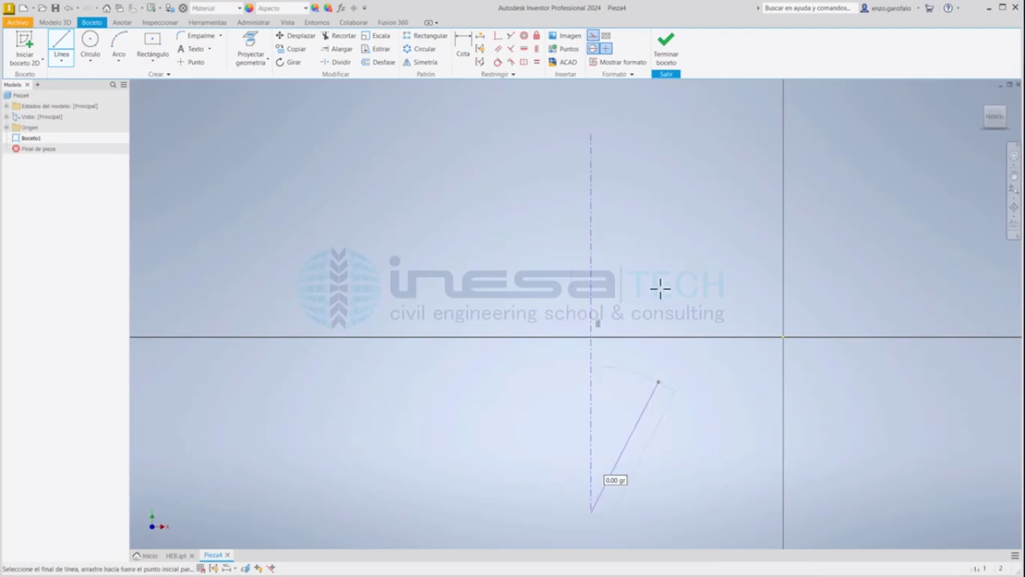
- Draw a horizontal line in construction and centerline format above the origin, crossing the vertical centerline
key("Escape")
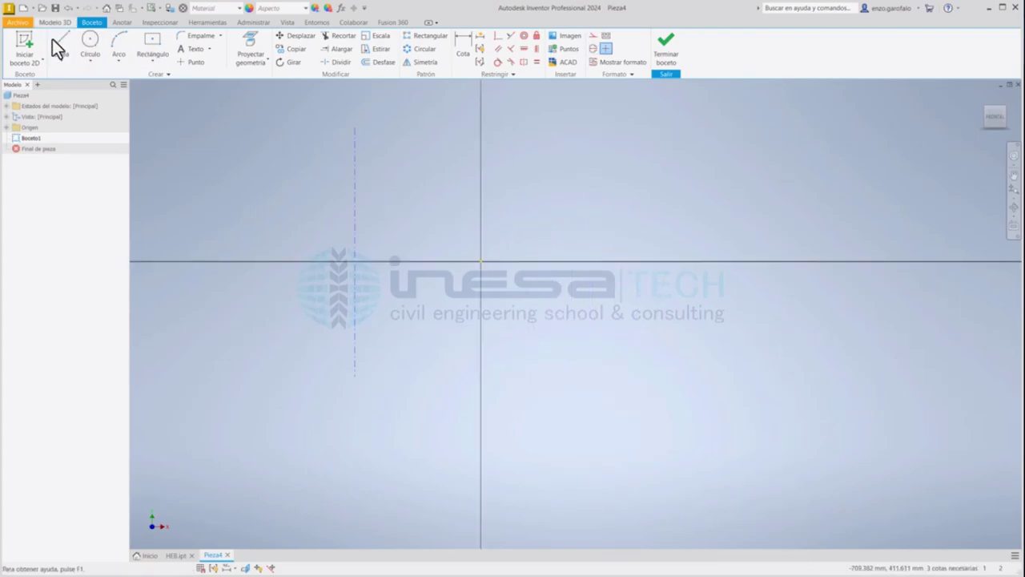
left_click(55, 40)
left_click(250, 213)
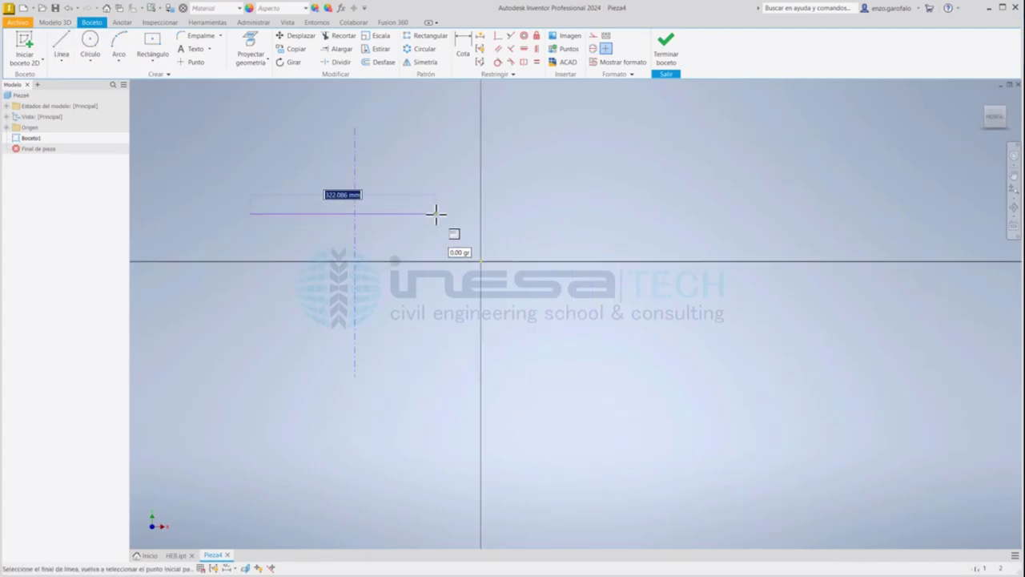
left_click(593, 35)
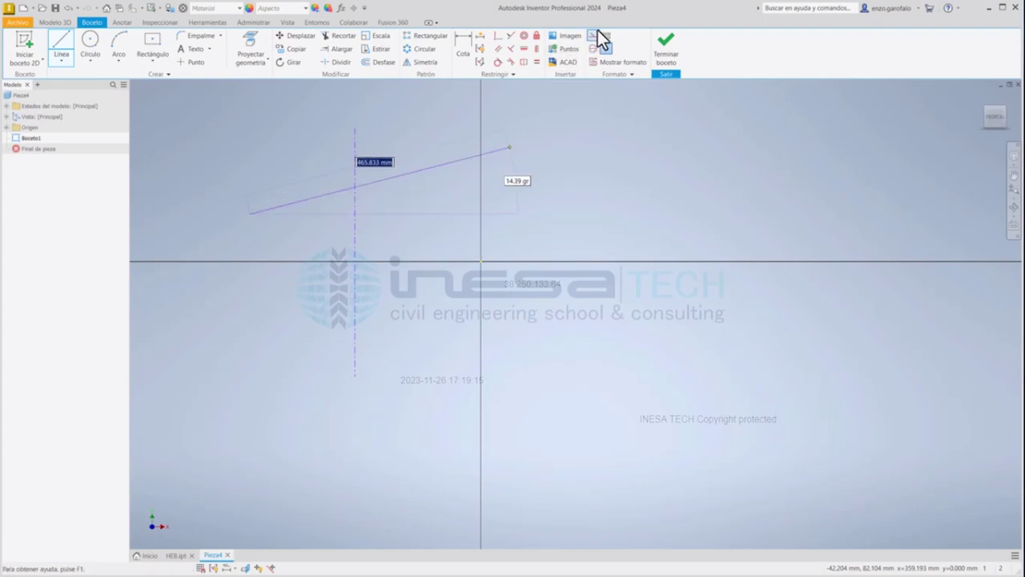
left_click(451, 213)
key("Escape")
scroll(408, 240, "up", 2)
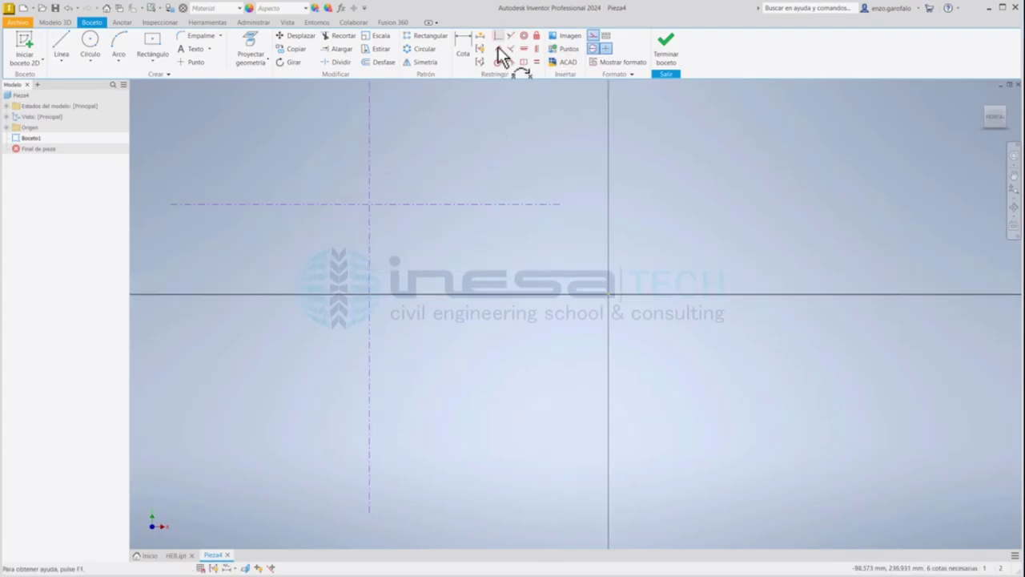
- Make the midpoints of the horizontal and vertical centerlines coincident with the sketch origin
left_click(366, 204)
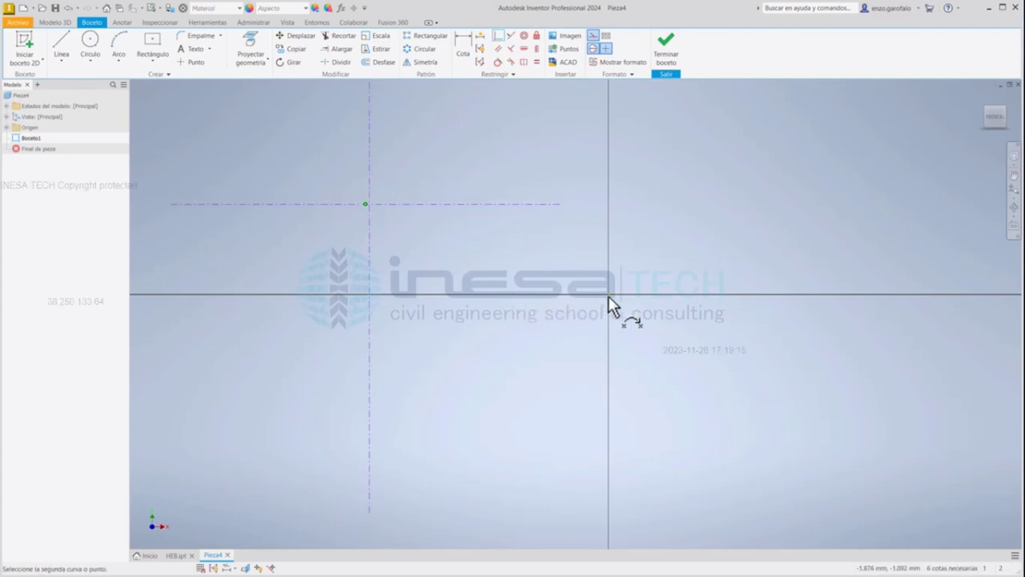
left_click(607, 294)
left_click(497, 37)
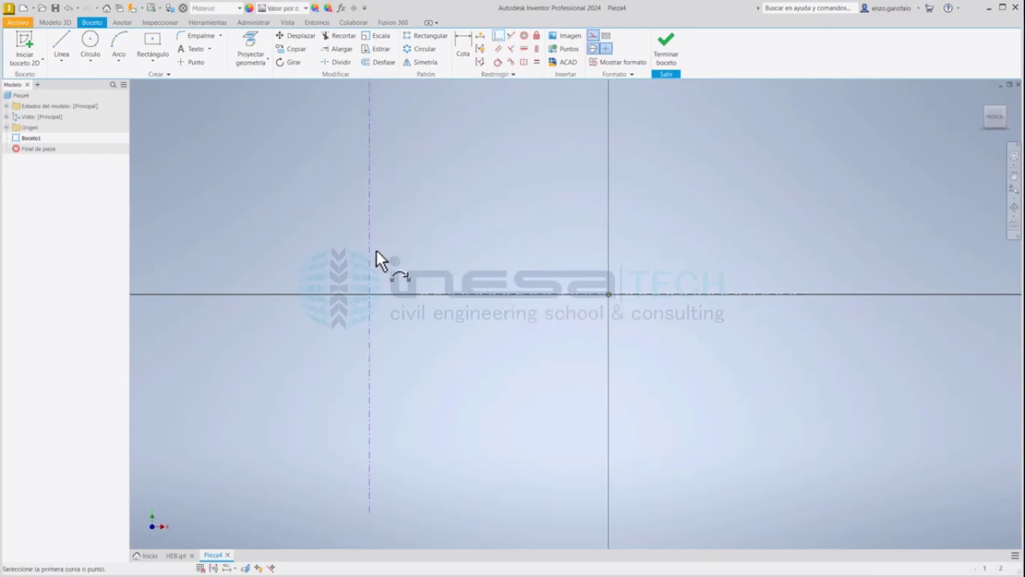
left_click(369, 278)
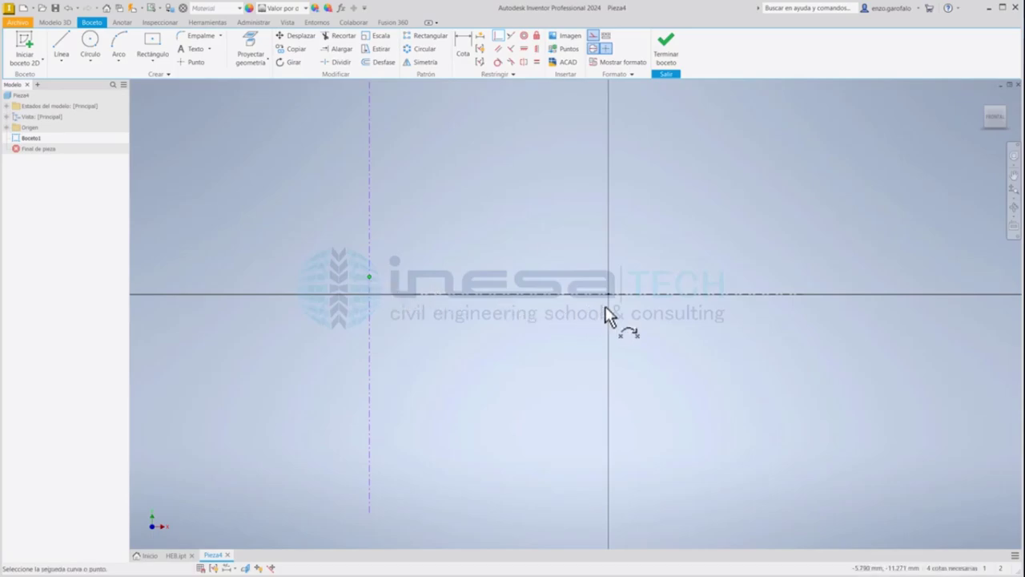
left_click(609, 294)
- Sketch a quarter I-profile outline: about 55 mm up from the horizontal centerline, 29 mm outward, 5 mm up, and across to the vertical centerline
left_click(61, 45)
scroll(583, 275, "down", 5)
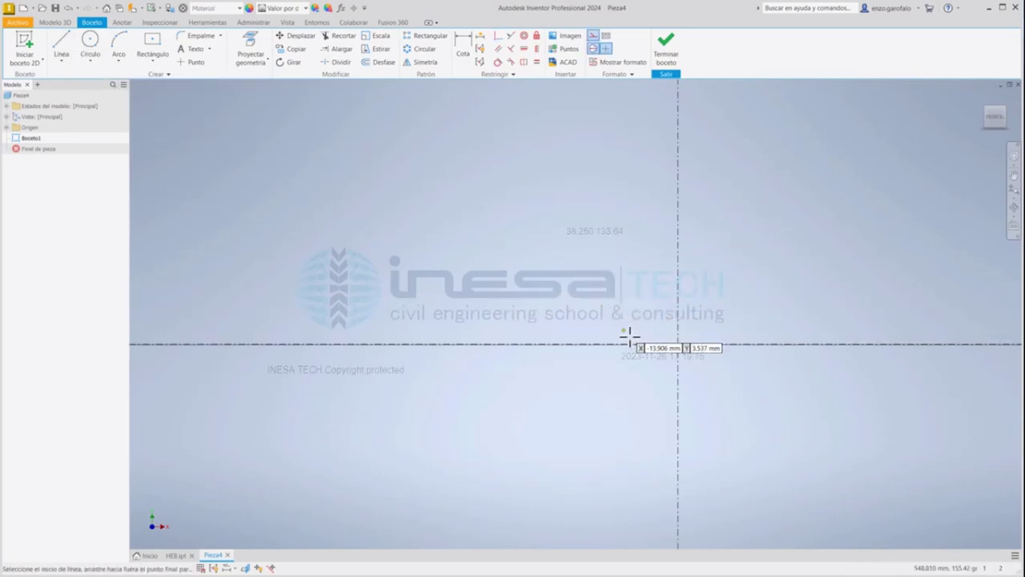
left_click(650, 344)
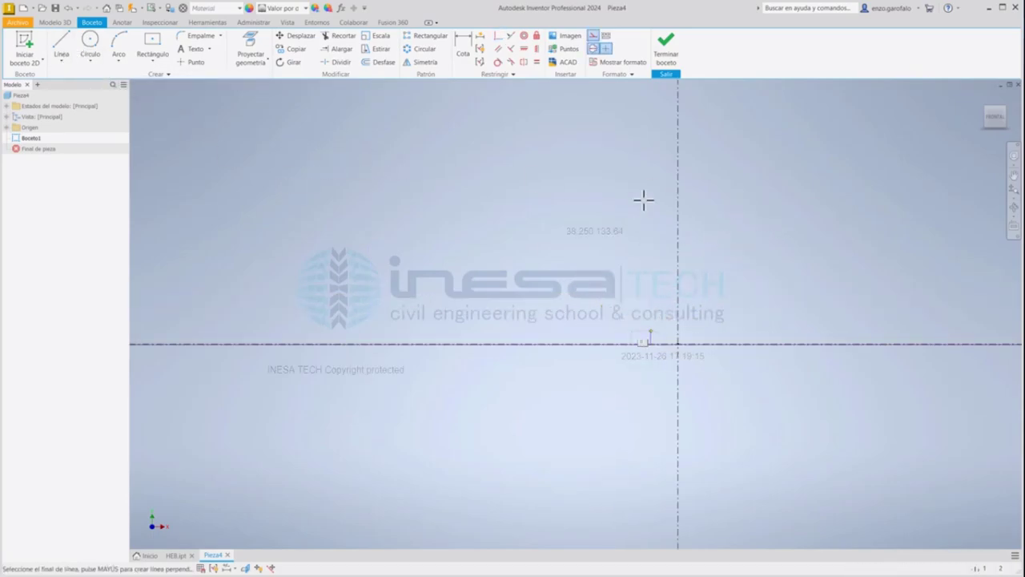
left_click(650, 127)
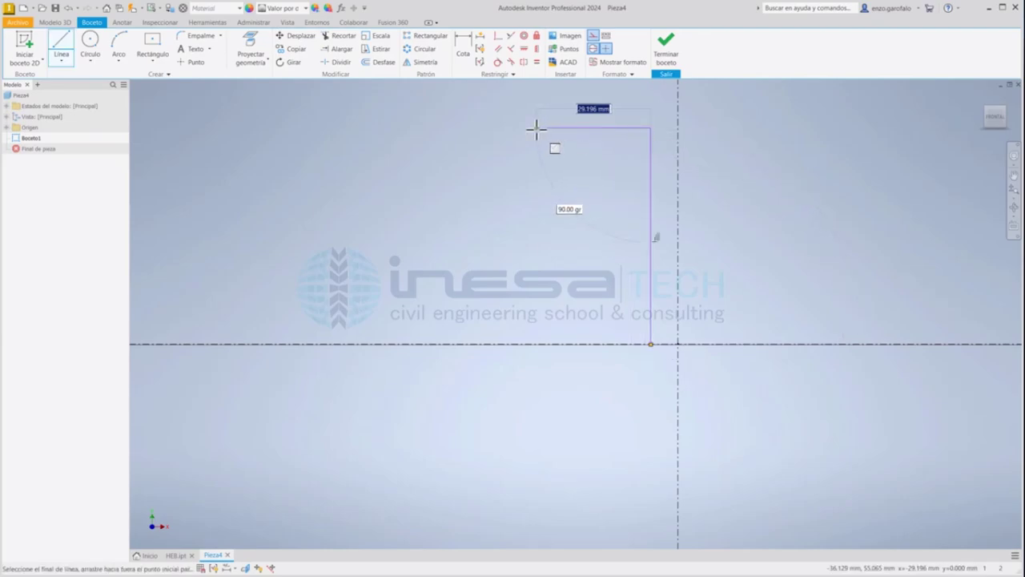
left_click(536, 127)
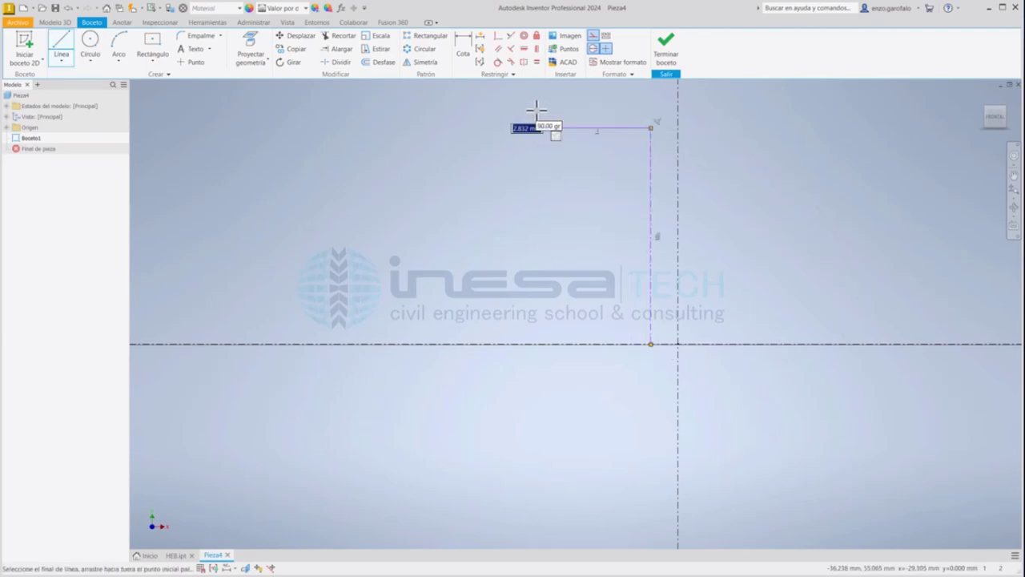
left_click(678, 106)
key("Escape")
- Convert the four profile outline lines from construction and centerline format to normal sketch lines
mouse_move(668, 169)
left_mouse_down()
mouse_move(550, 99)
mouse_move(492, 124)
left_mouse_up()
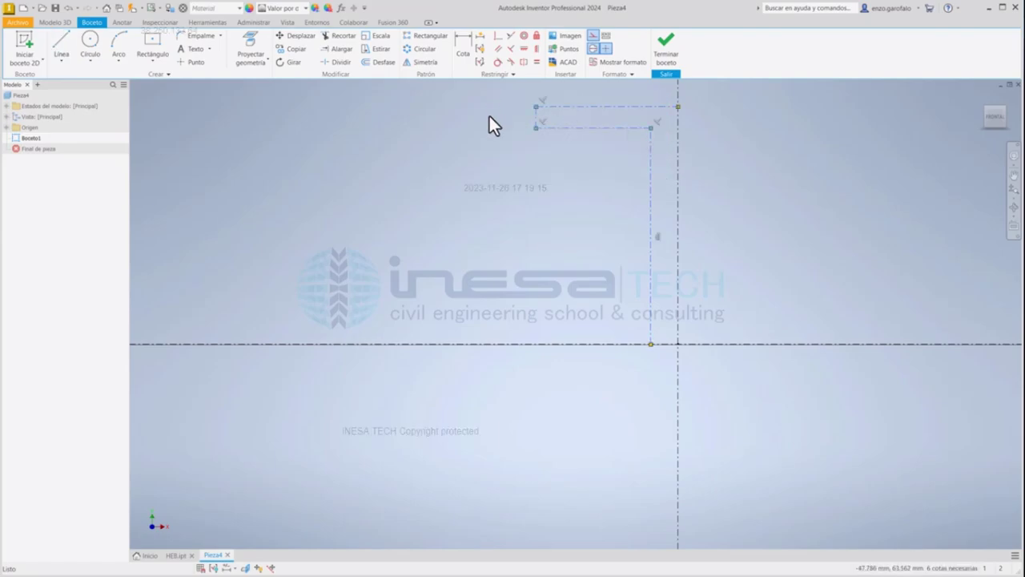
left_click(591, 49)
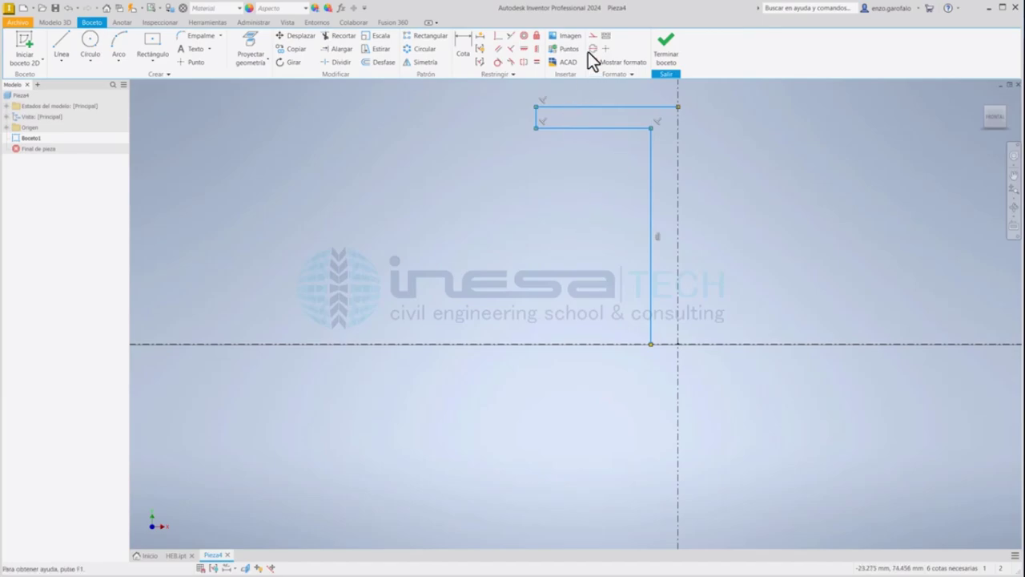
left_click(532, 199)
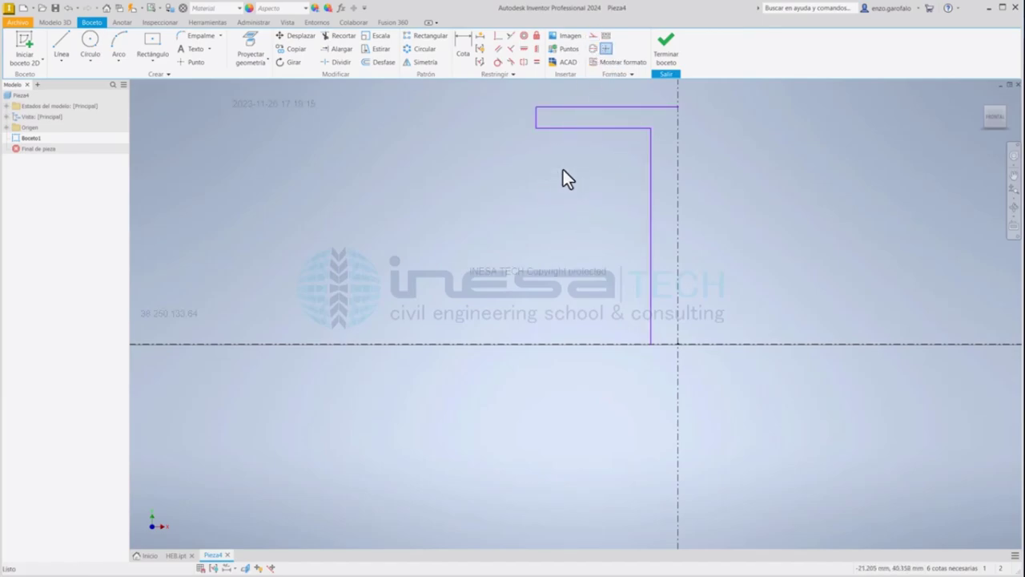
middle_click_drag(682, 189, 617, 226)
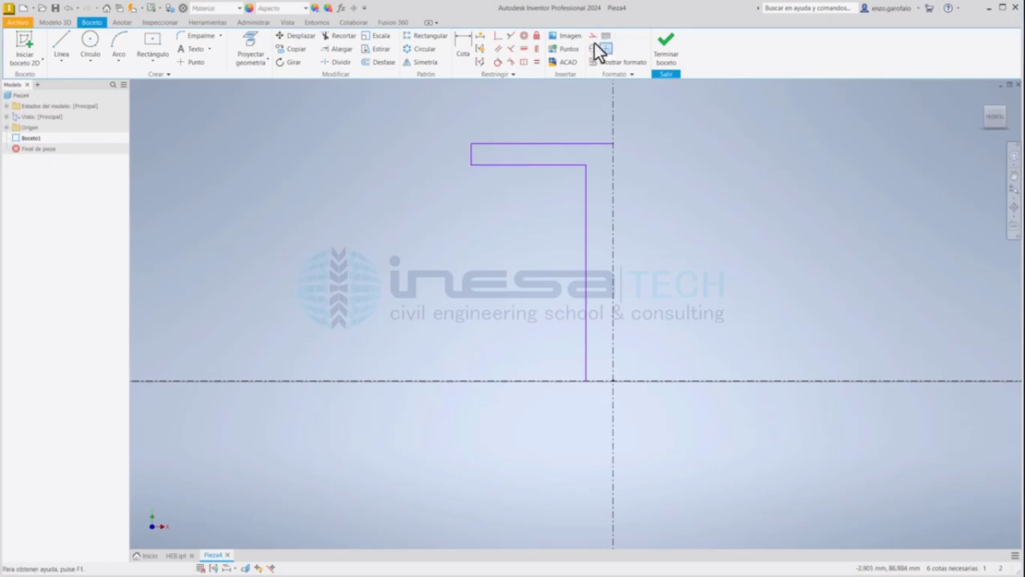
- Enter radio=18mm as the radius for a 2D fillet and leave the Fillet command
left_click(197, 36)
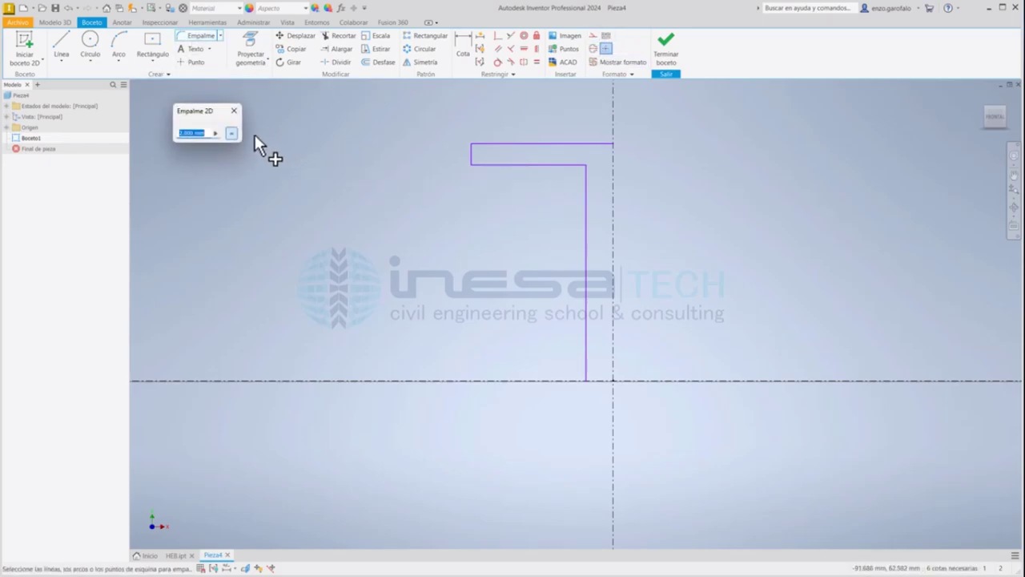
type("18")
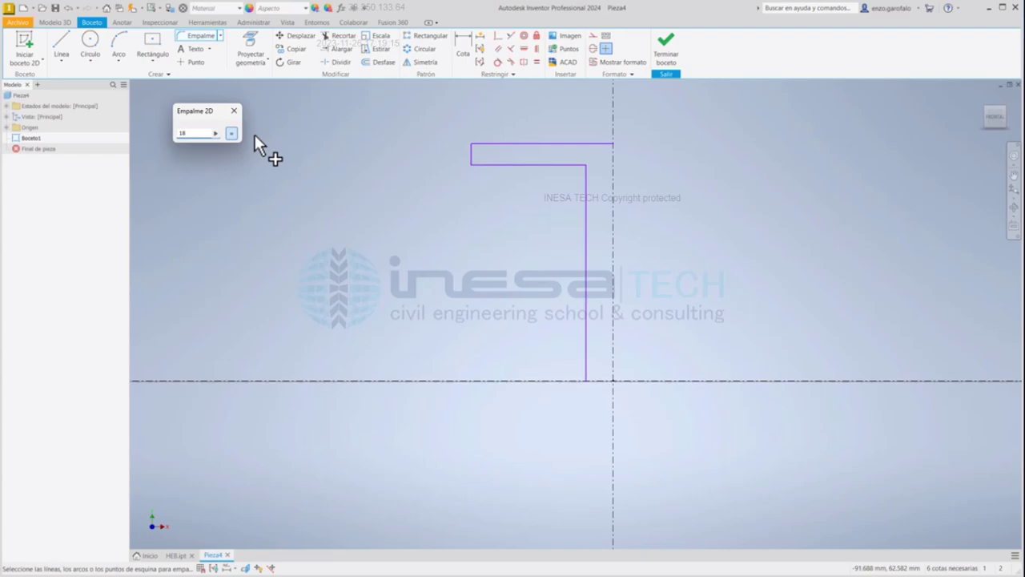
key("BackSpace")
key("BackSpace")
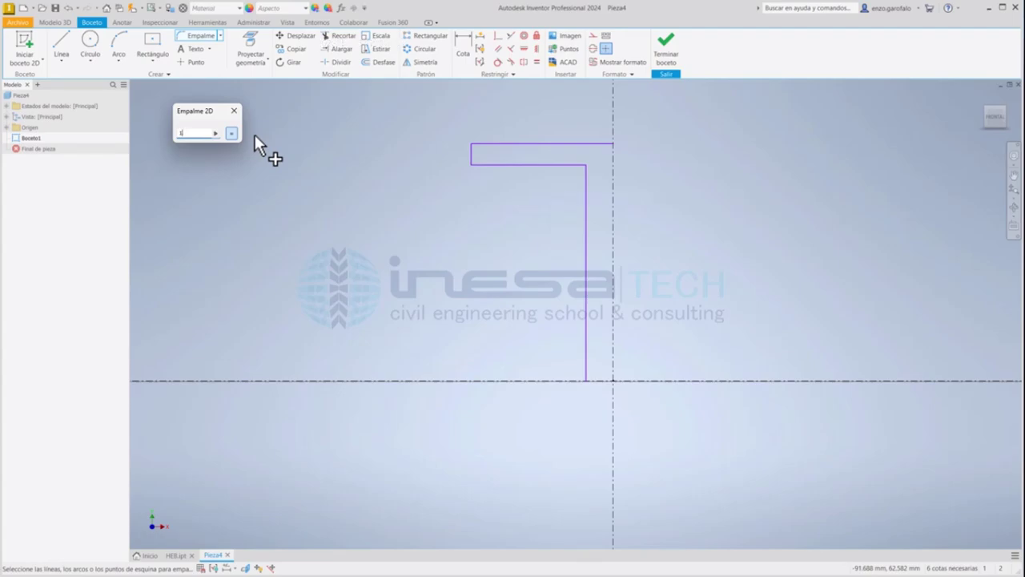
type("radio")
key("BackSpace")
key("BackSpace")
key("BackSpace")
key("BackSpace")
key("BackSpace")
type("radio")
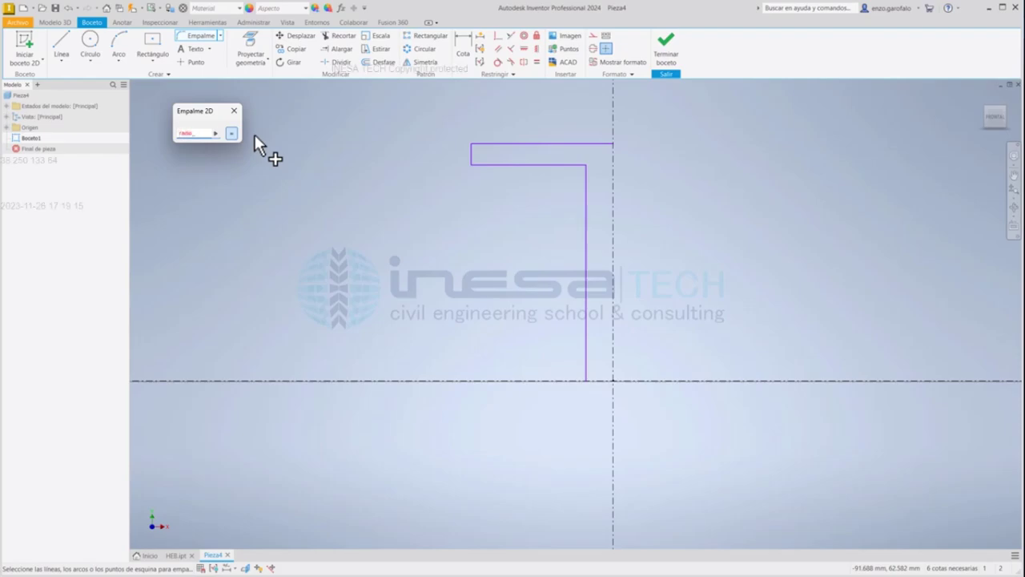
type("=18mm")
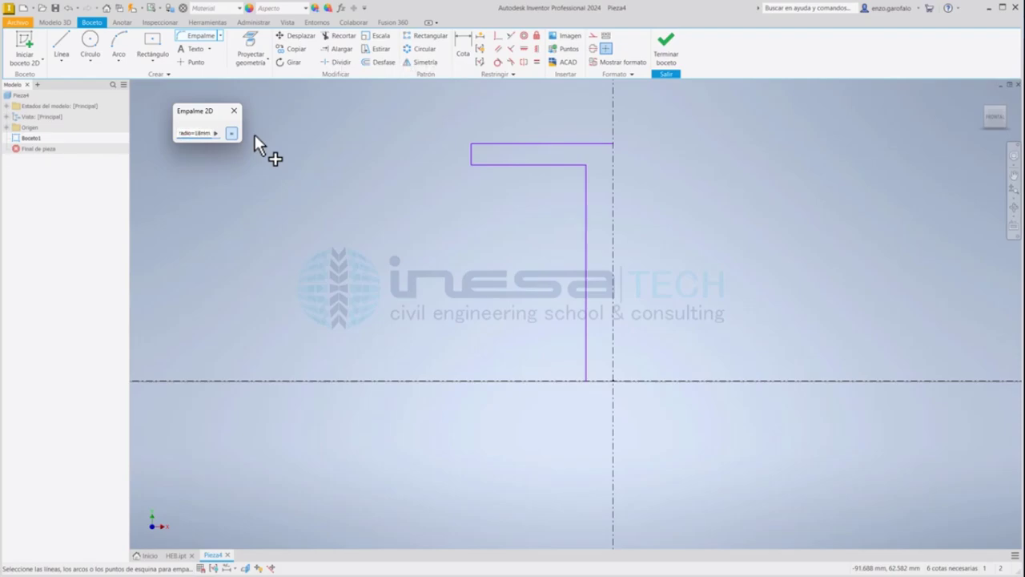
key("Escape")
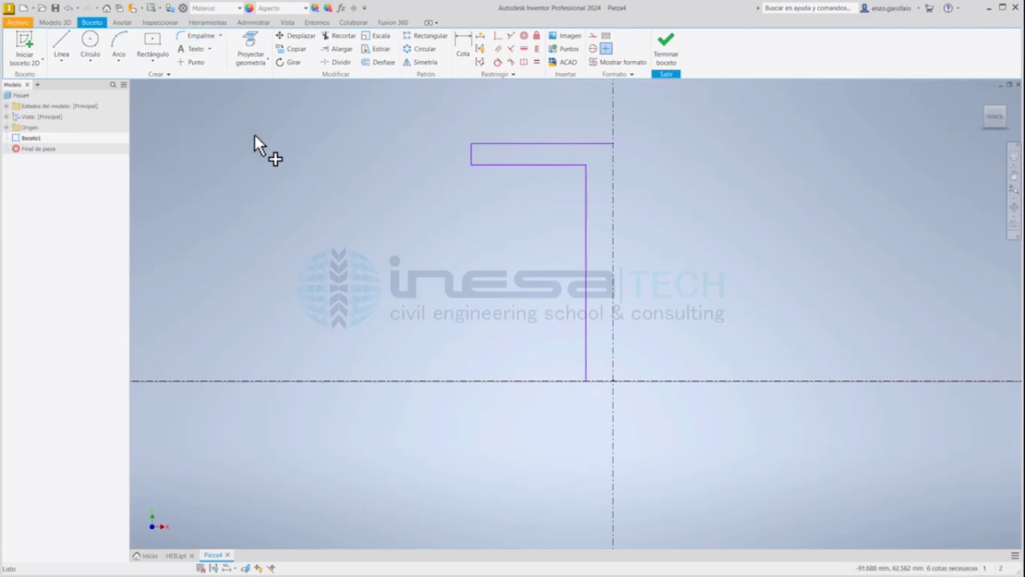
- Fillet the inner corner between the flange underside and the web line with an 18 mm radius
left_click(207, 36)
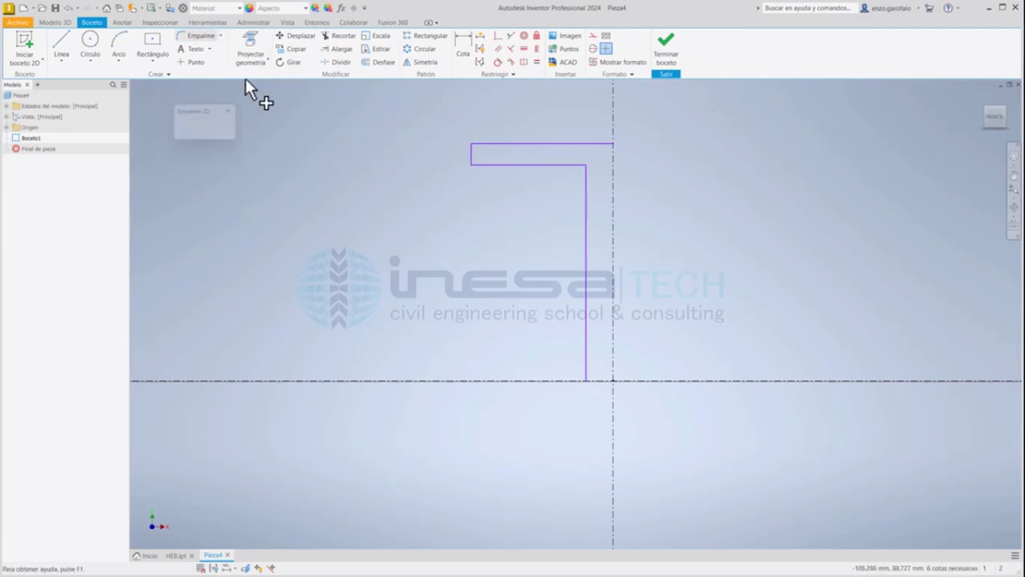
left_click(547, 164)
left_click(588, 182)
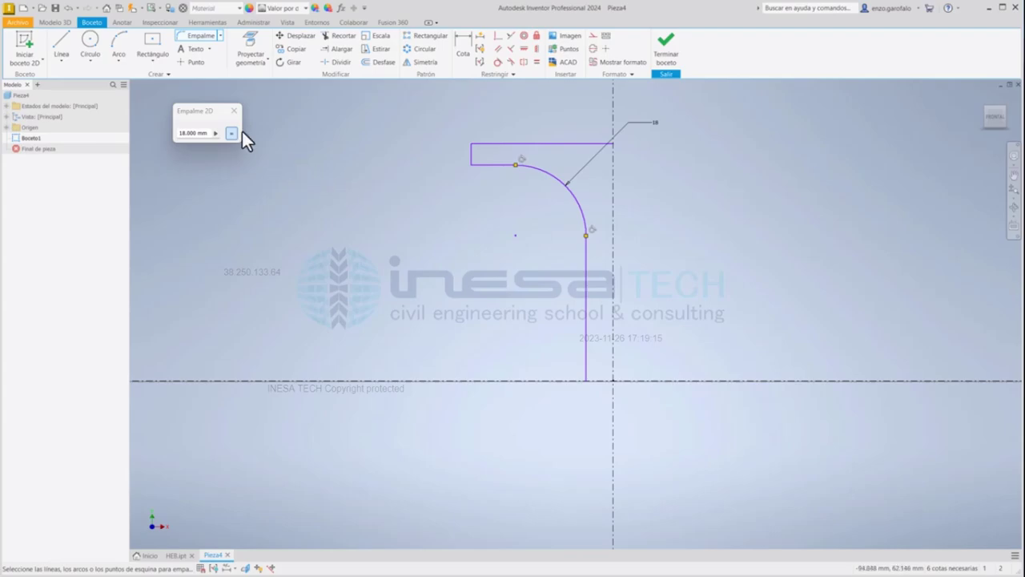
left_click(232, 111)
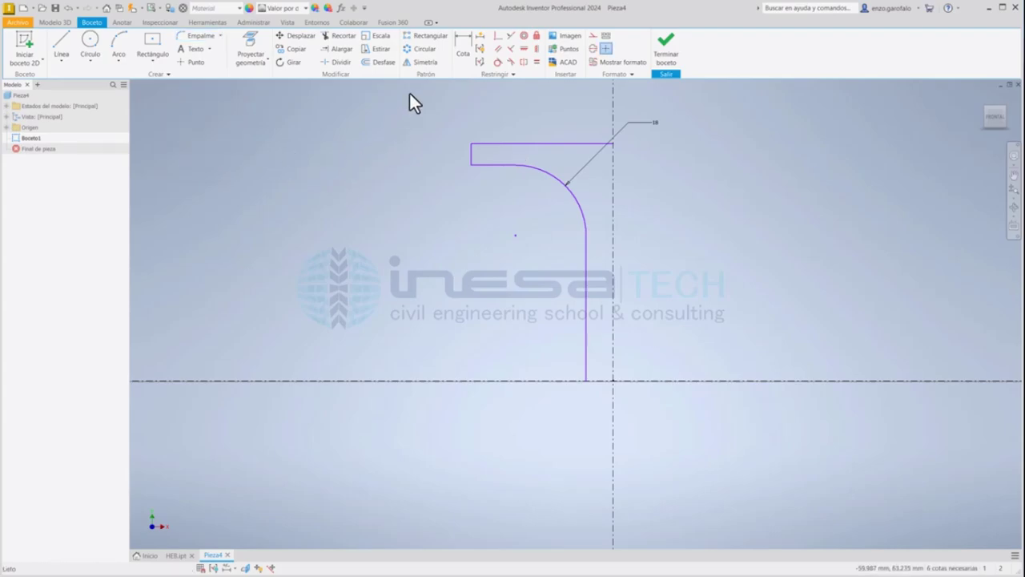
- Rename the fillet radius parameter as diam in the model parameters
left_click(341, 9)
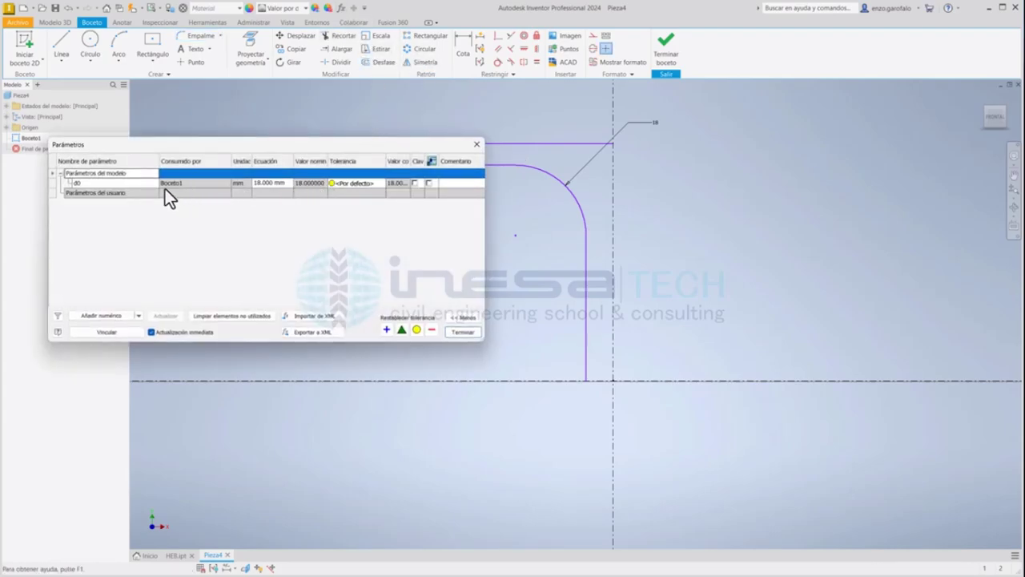
double_click(98, 183)
type("diam")
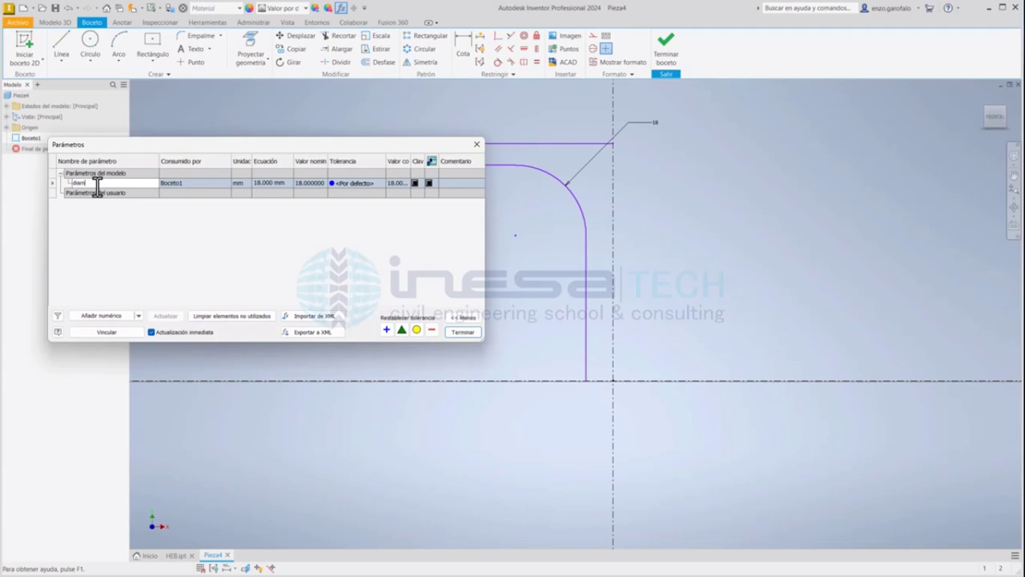
key("Return")
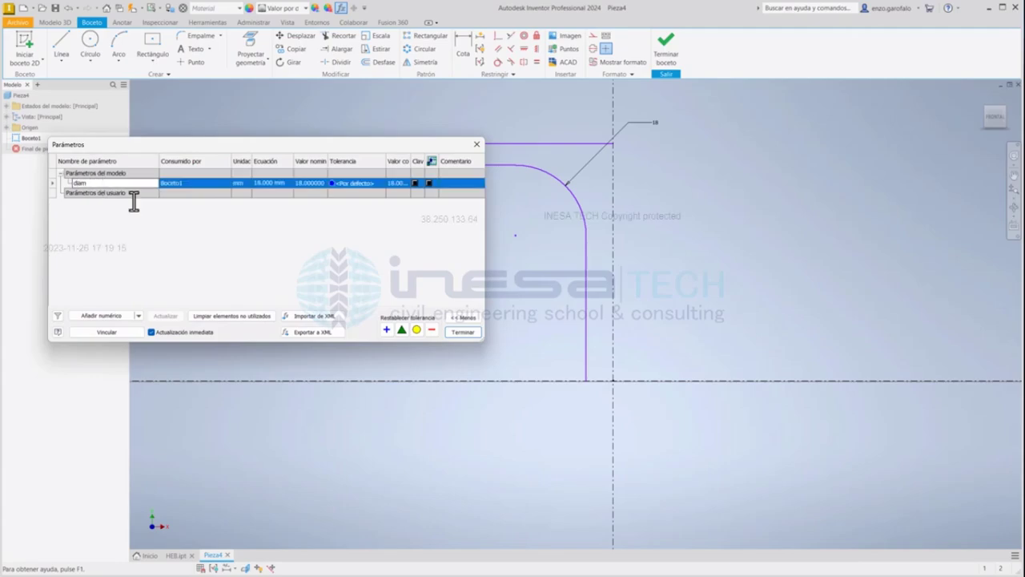
left_click(463, 331)
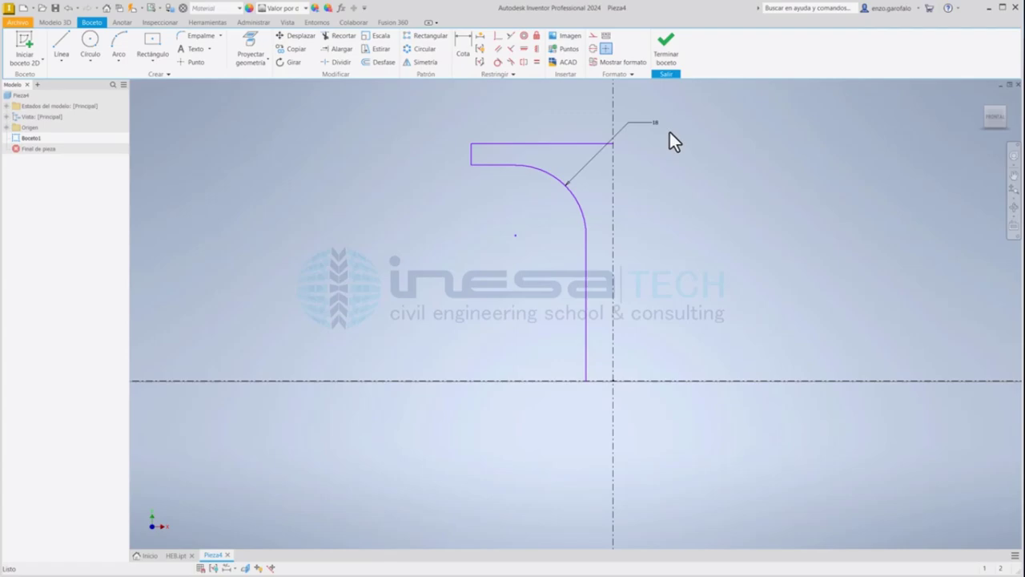
- Dimension the flange thickness between its lower and upper lines as espesor_ala=11.5
left_click(463, 48)
scroll(485, 157, "up", 5)
left_click(476, 187)
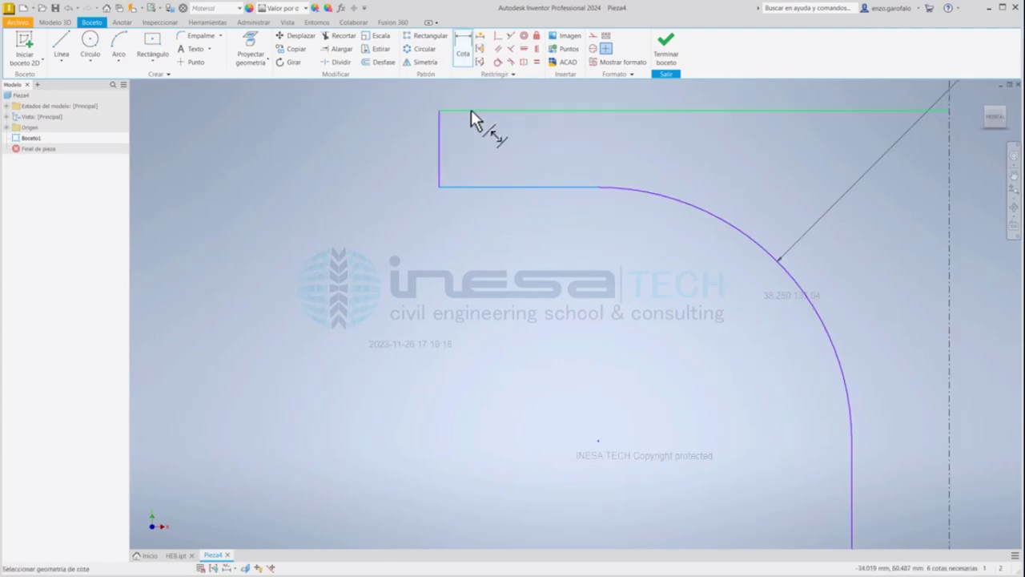
left_click(471, 110)
left_click(353, 141)
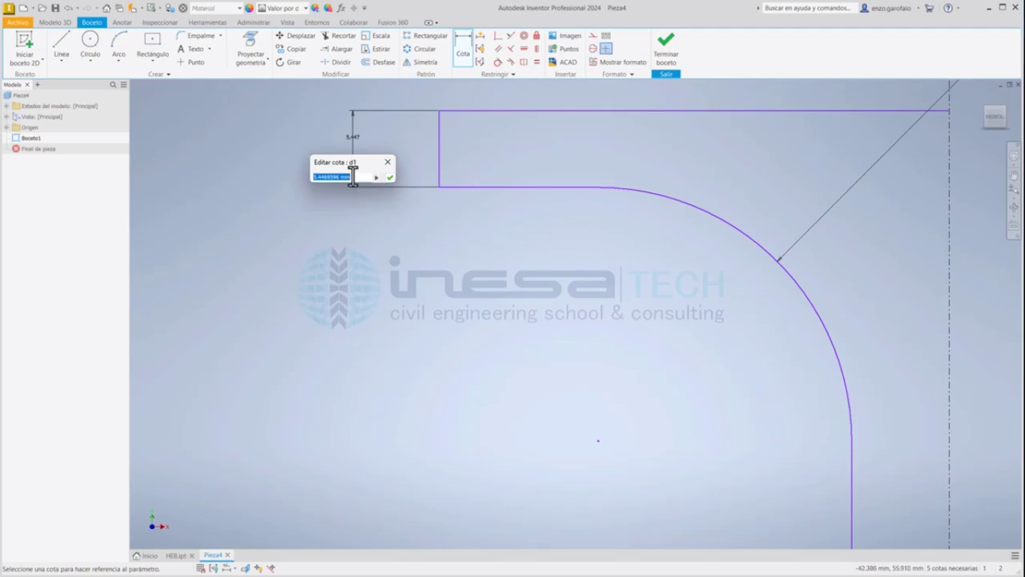
type("espeso")
key("BackSpace")
key("BackSpace")
key("BackSpace")
key("BackSpace")
key("BackSpace")
type("esor_a")
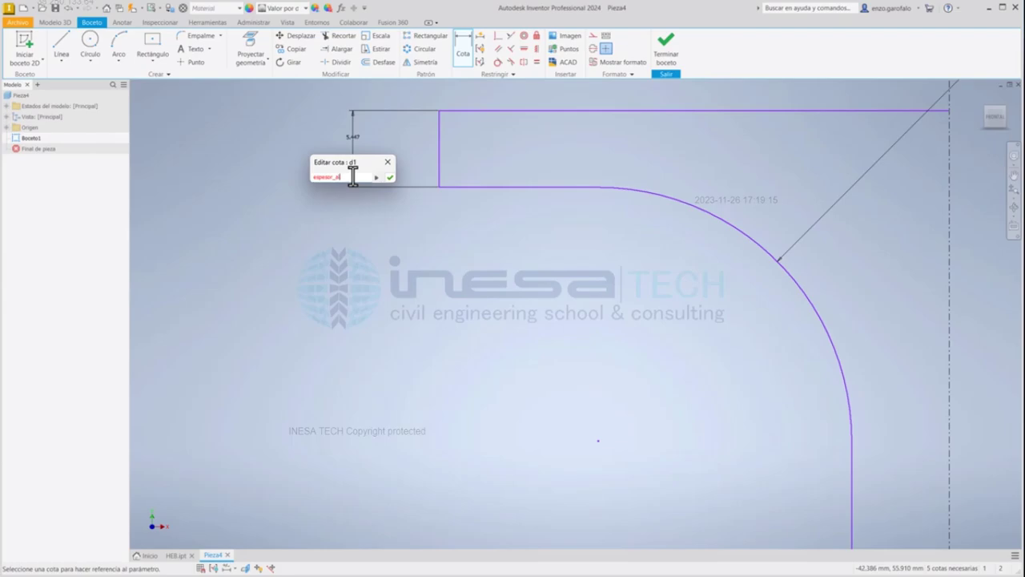
type("la=")
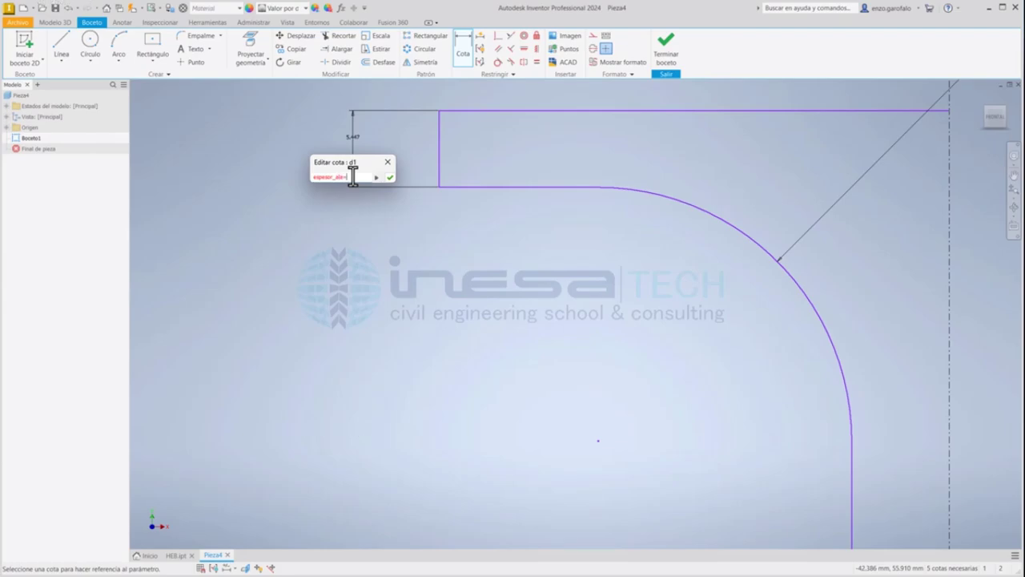
type("11.5")
key("Return")
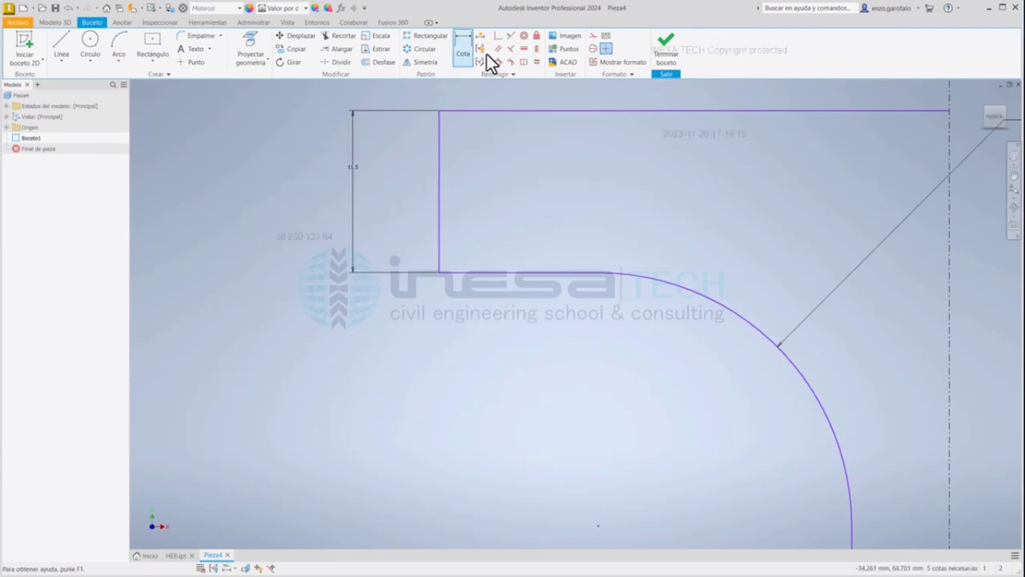
left_click(468, 49)
scroll(461, 135, "down", 5)
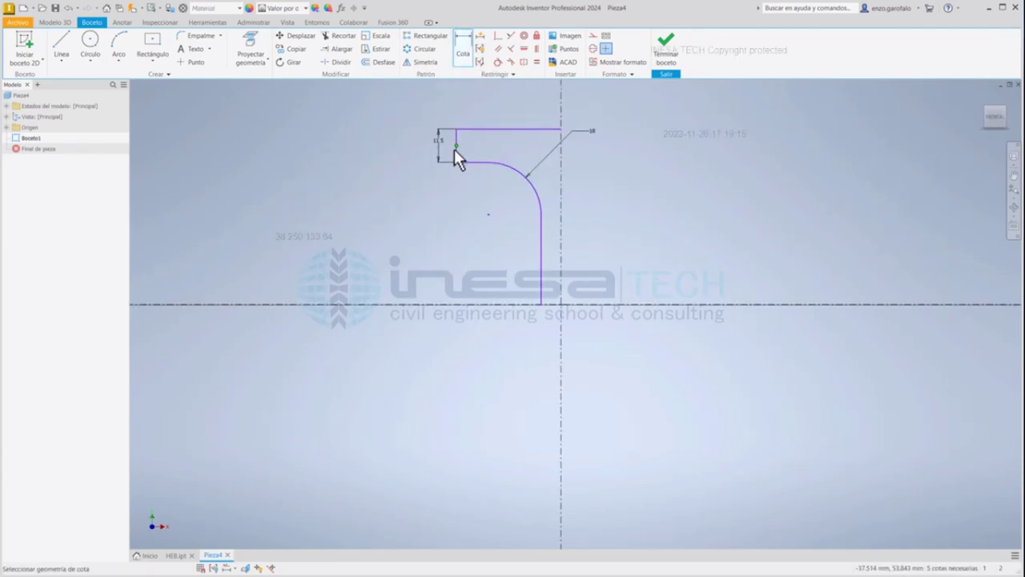
key("Escape")
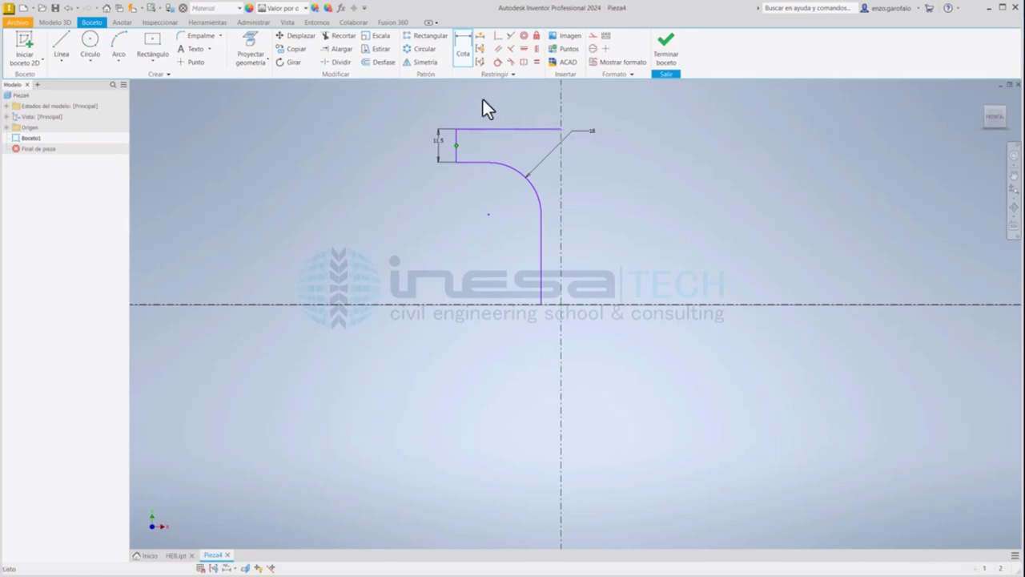
- Dimension the flange width from its end line to the vertical centerline as a diameter with ancho=160
left_click(462, 55)
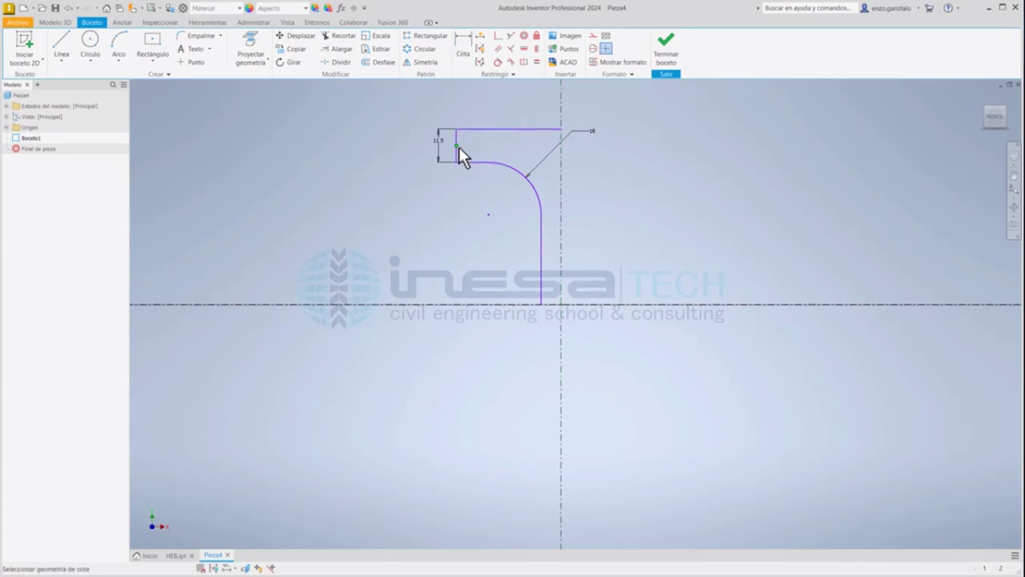
left_click(560, 105)
left_click(562, 108)
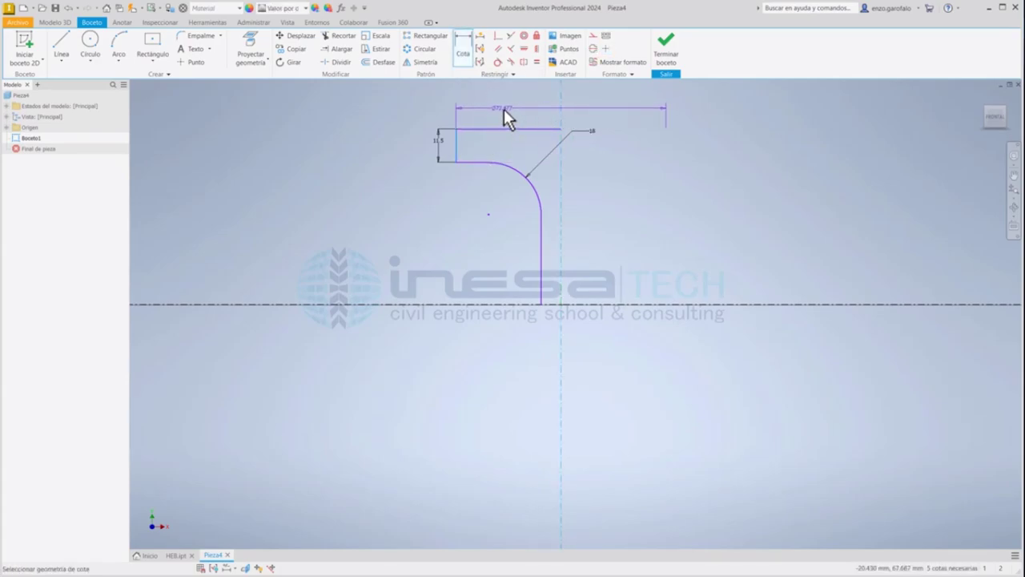
left_click(512, 110)
type("en")
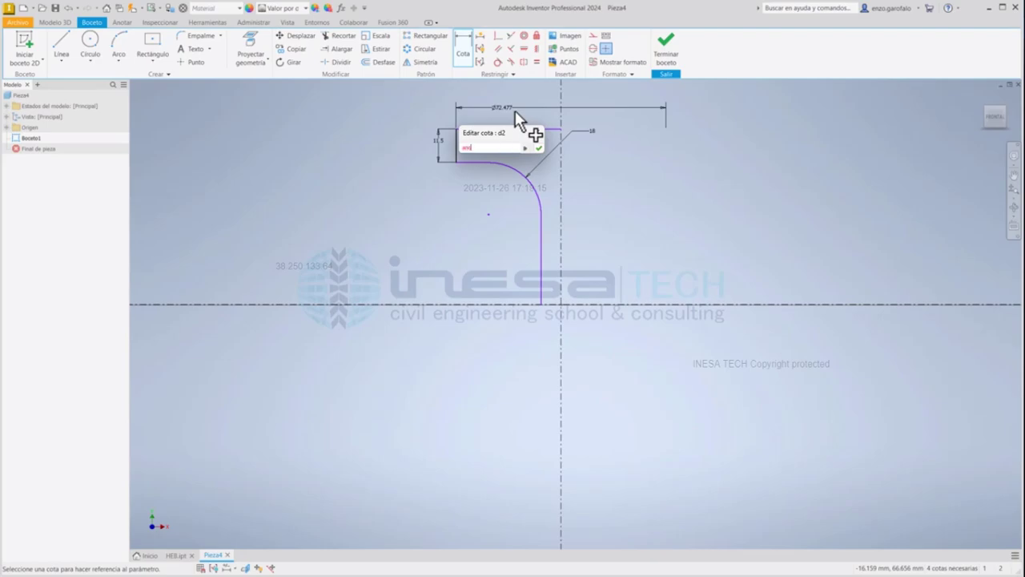
type("cho=")
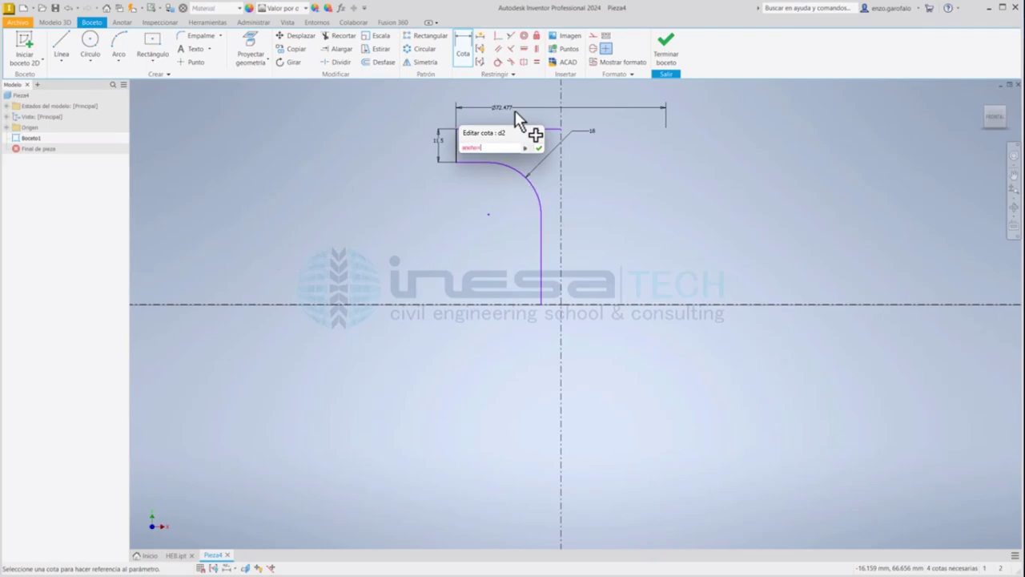
type("160")
key("Return")
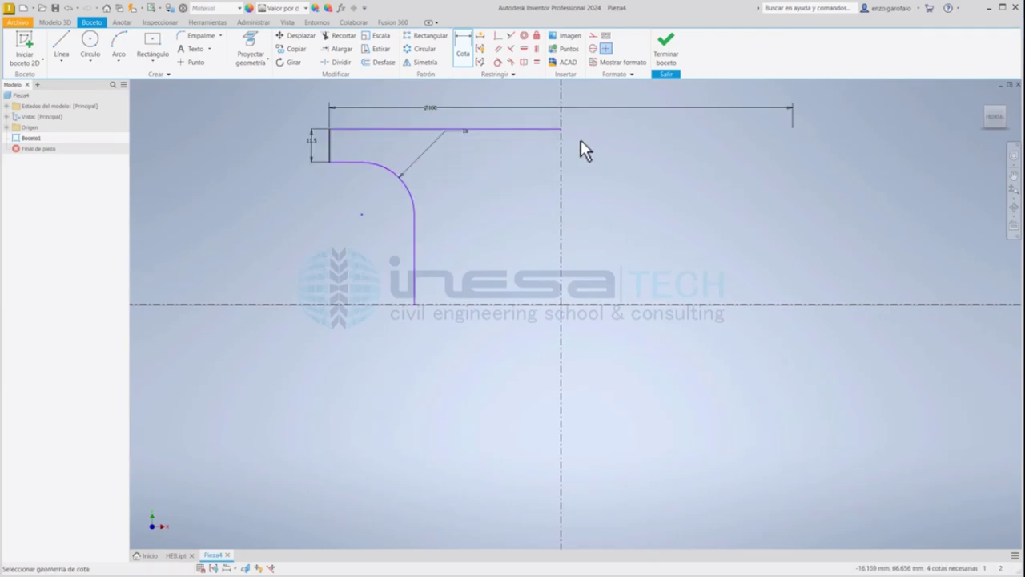
- Dimension the profile height from the flange's upper line to the horizontal centerline as a diameter with altura=330
left_click(362, 128)
left_click(346, 305)
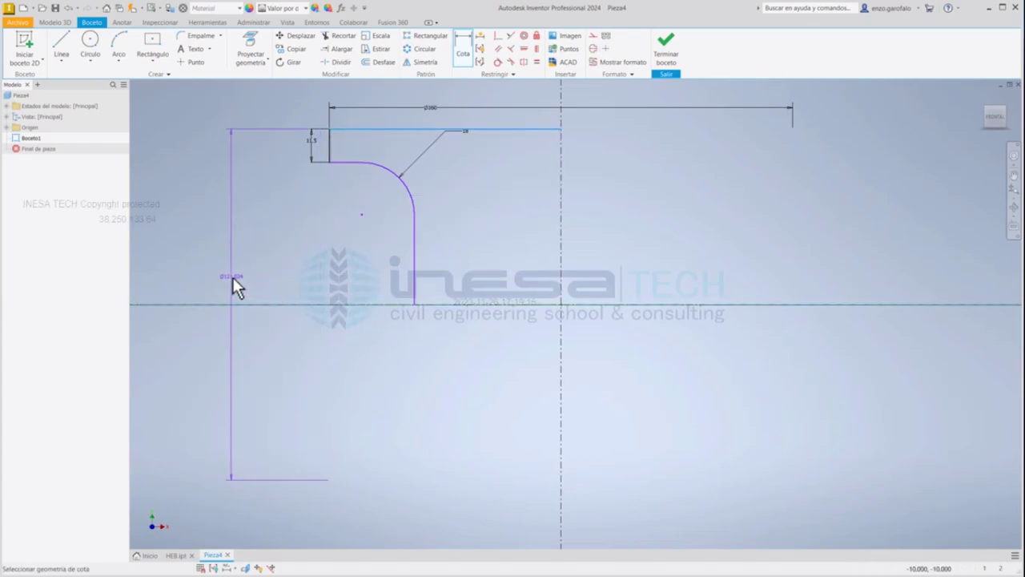
left_click(229, 276)
type("d")
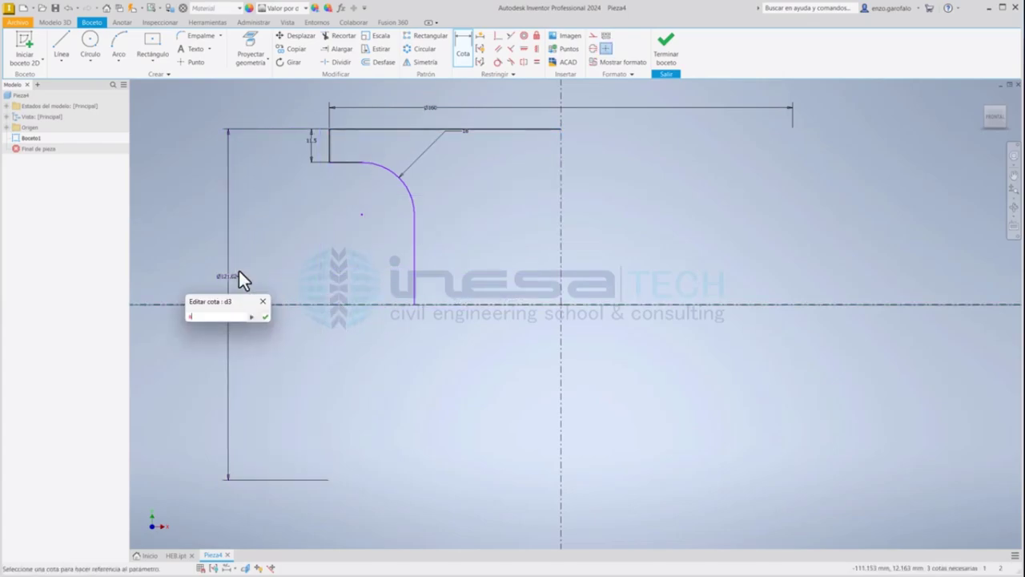
type("ltura=336")
key("Return")
- Dimension the web thickness from the web line to the vertical centerline as a diameter with espesor_alma=7.5
scroll(597, 282, "down", 2)
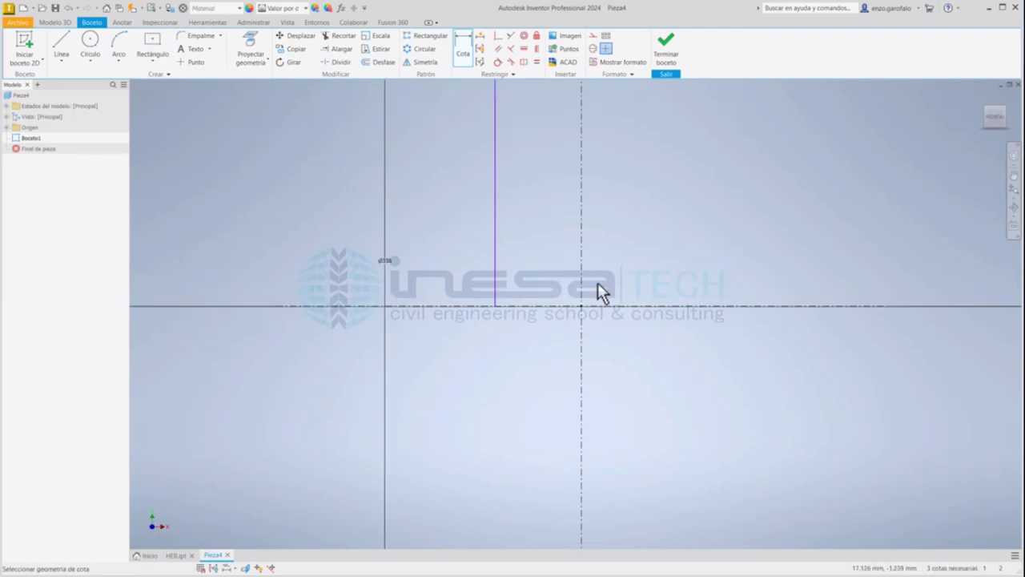
scroll(598, 282, "down", 2)
scroll(522, 135, "up", 5)
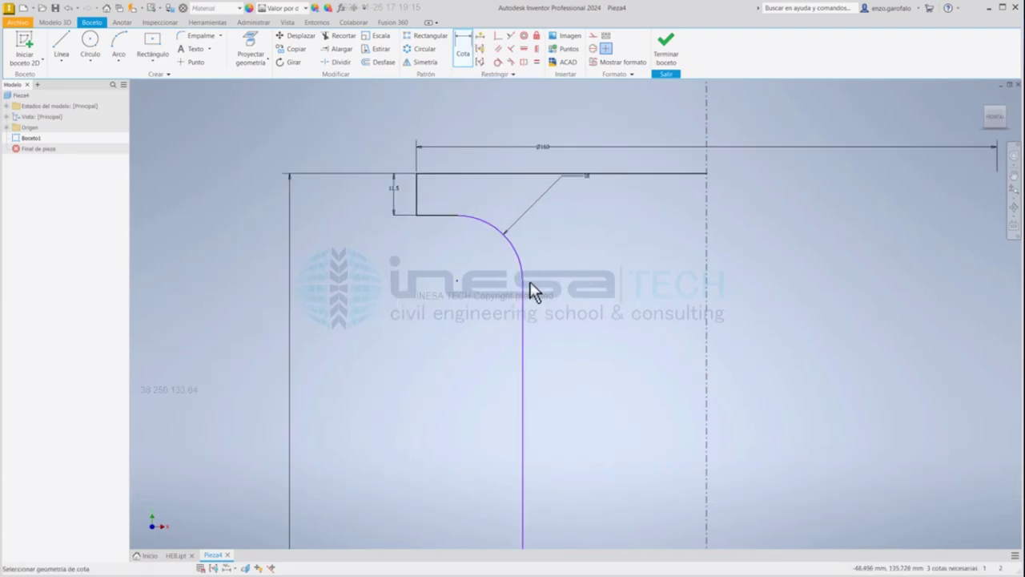
left_click(526, 285)
left_click(707, 316)
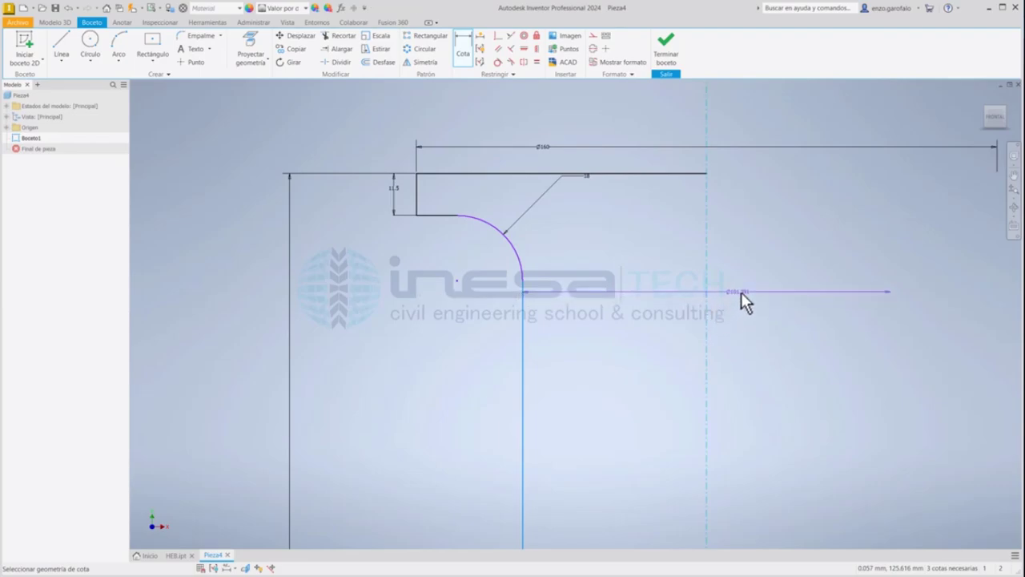
left_click(728, 276)
type("a")
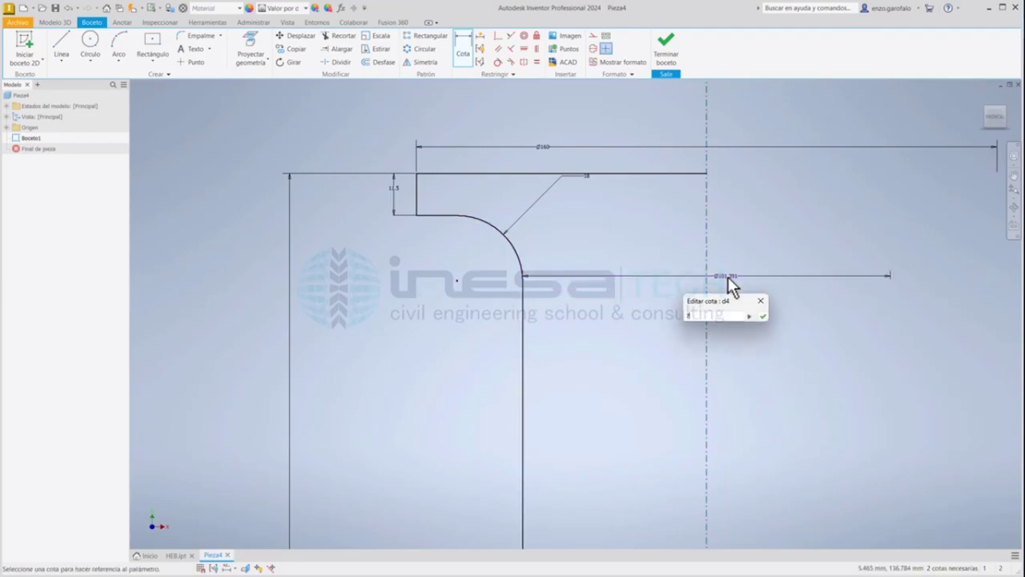
key("BackSpace")
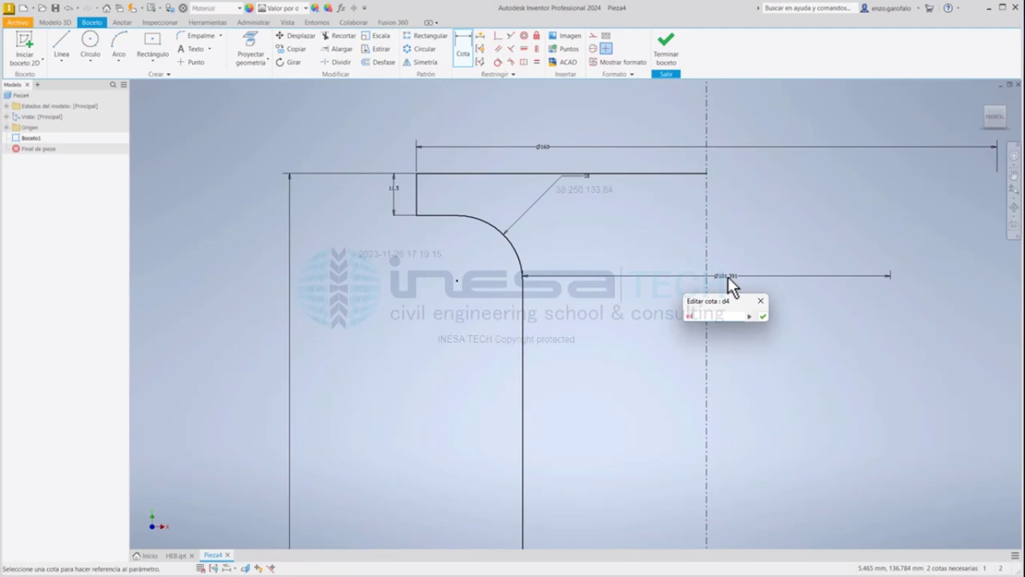
type("d12_ext")
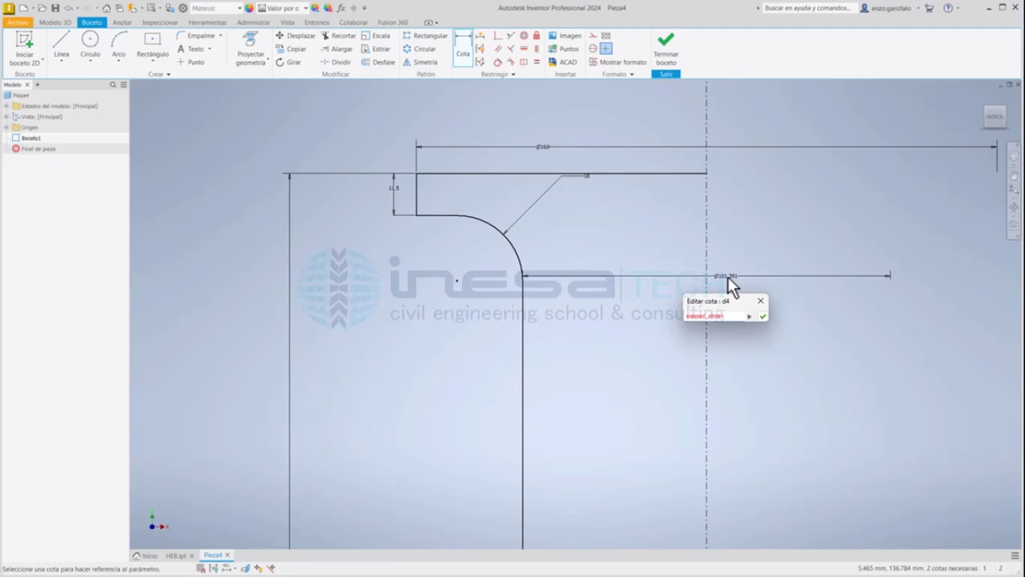
type("+7.5")
key("Return")
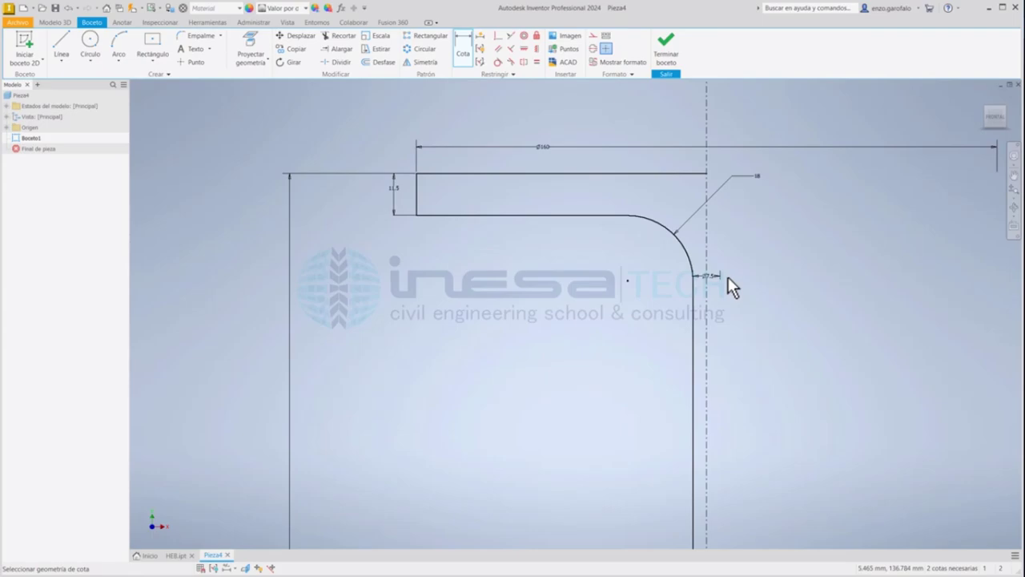
- Mirror the quarter profile about the vertical centerline to form the upper half of the I-section
scroll(728, 268, "up", 5)
scroll(724, 260, "down", 5)
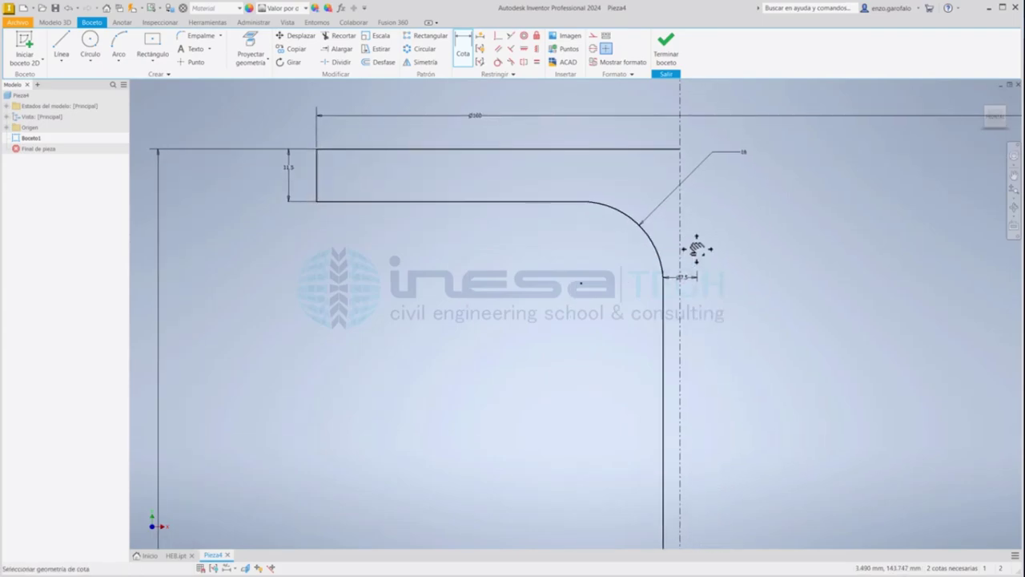
mouse_move(671, 346)
left_mouse_down()
mouse_move(645, 303)
mouse_move(297, 152)
left_mouse_up()
left_click(268, 120)
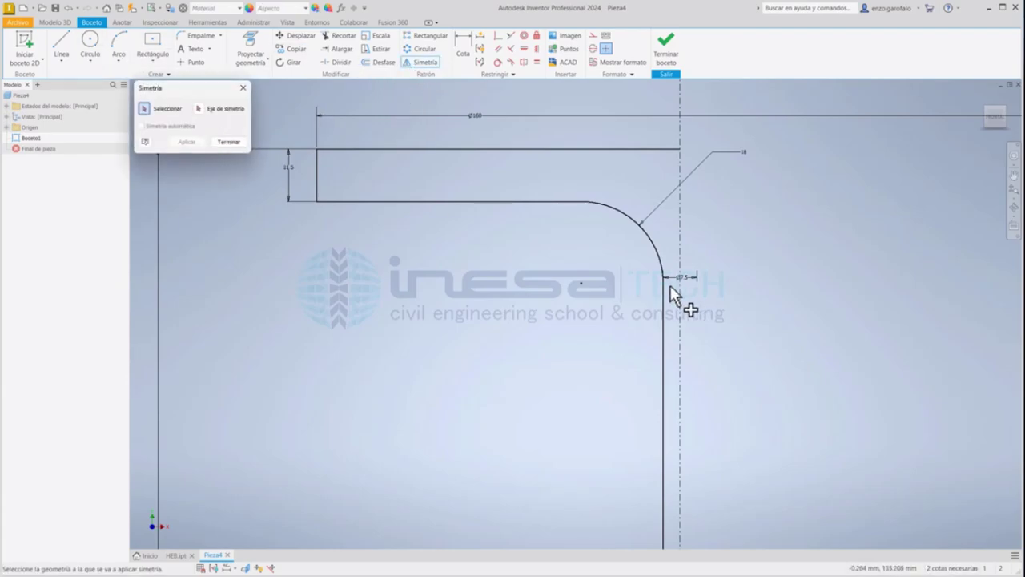
left_click_drag(672, 310, 277, 136)
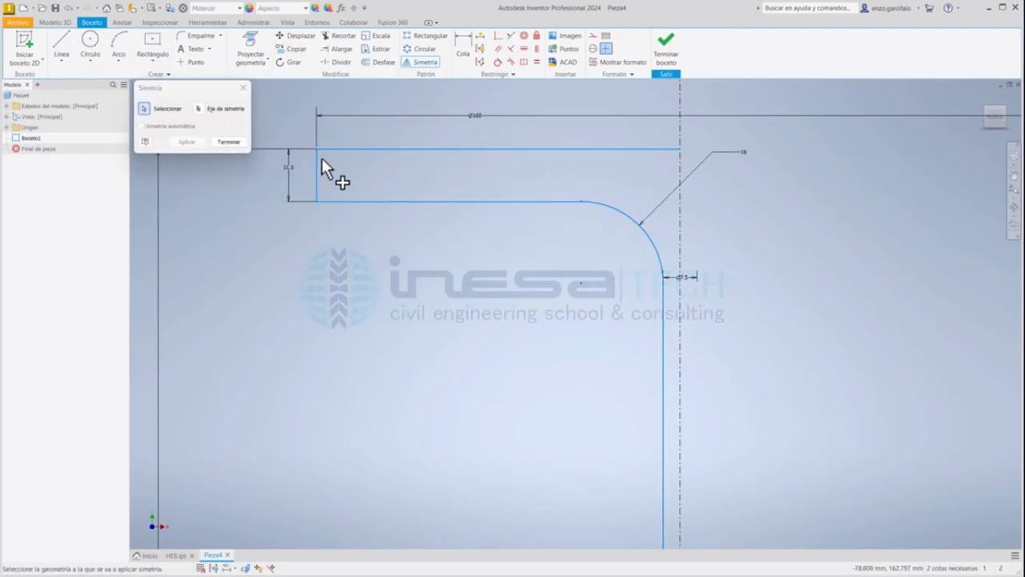
left_click(200, 108)
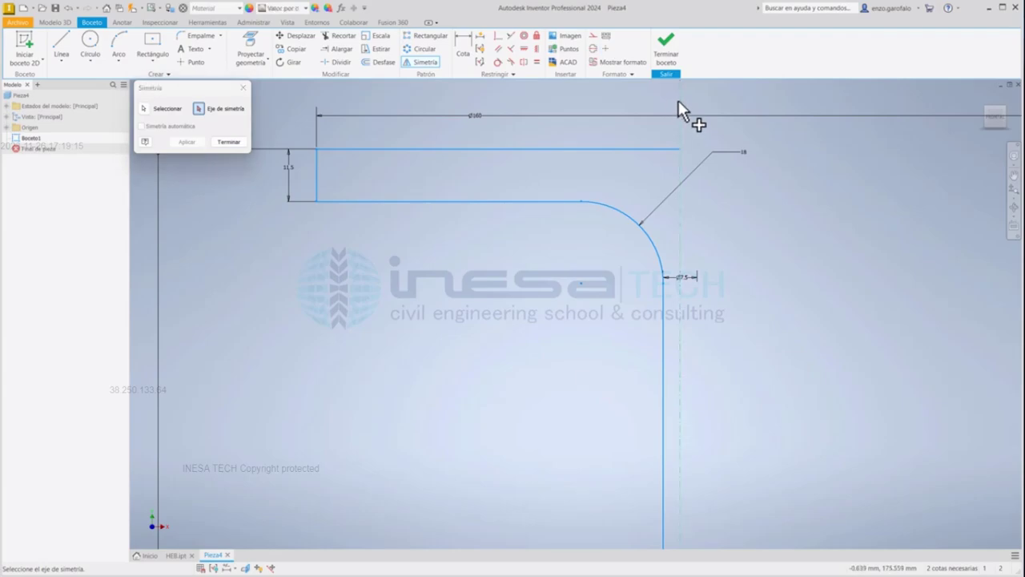
left_click(679, 103)
left_click(196, 142)
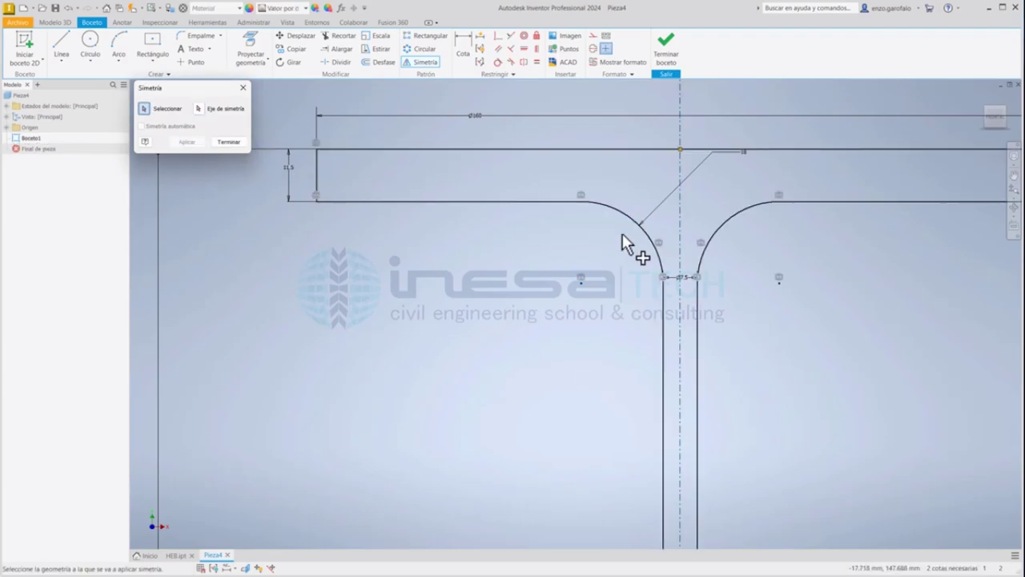
scroll(623, 235, "down", 5)
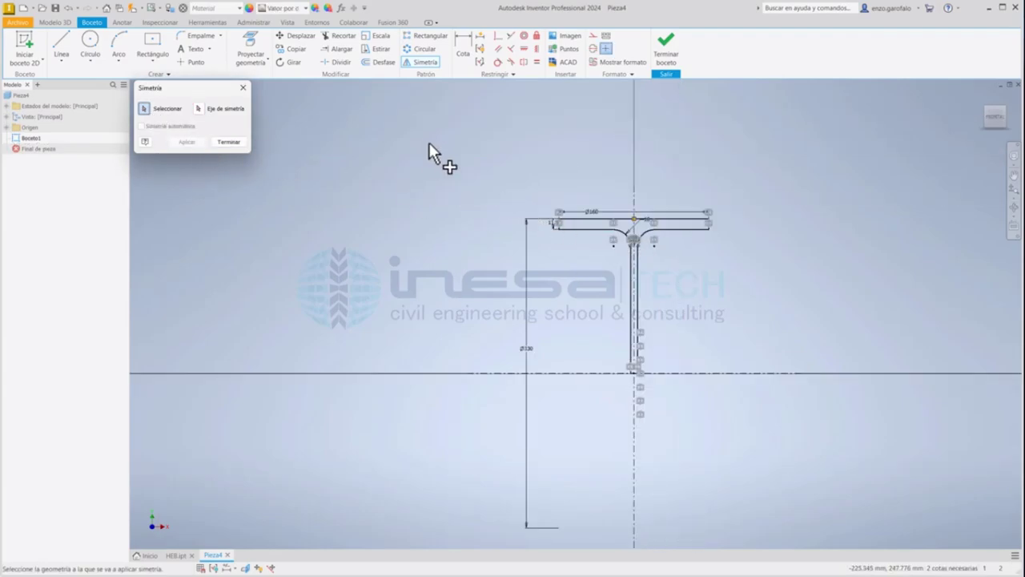
left_click_drag(464, 170, 759, 410)
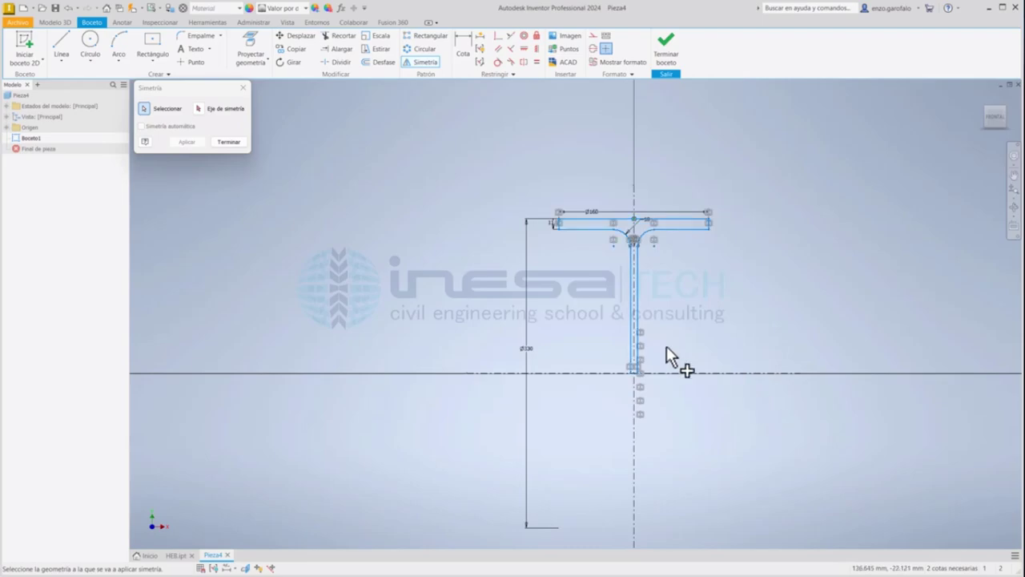
left_click(199, 109)
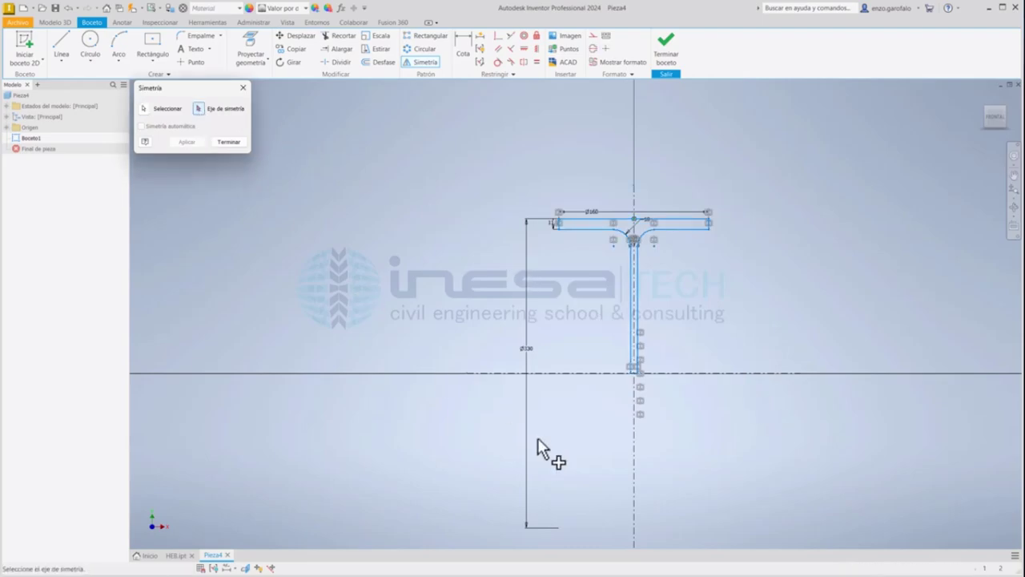
left_click(561, 372)
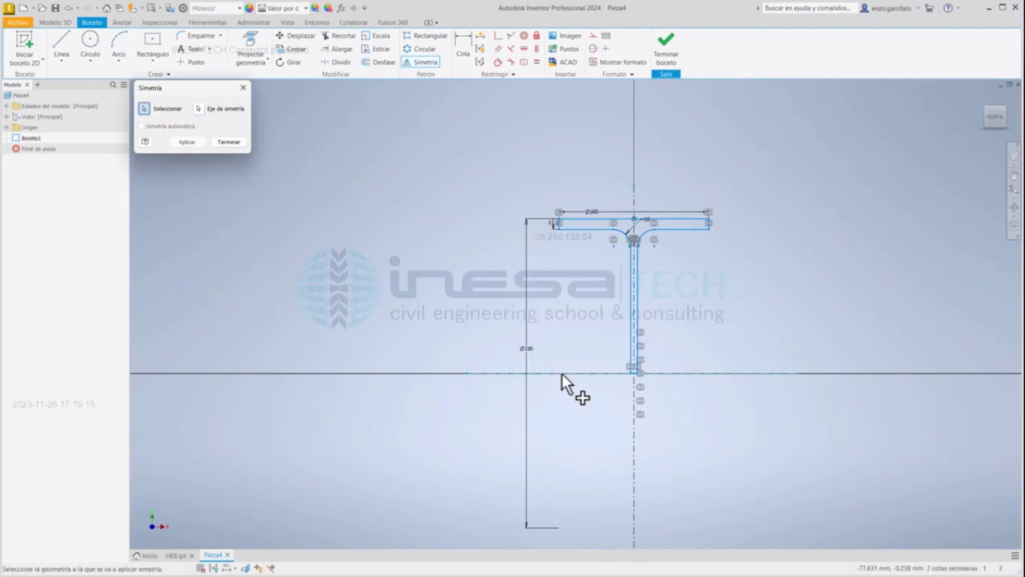
left_click(221, 141)
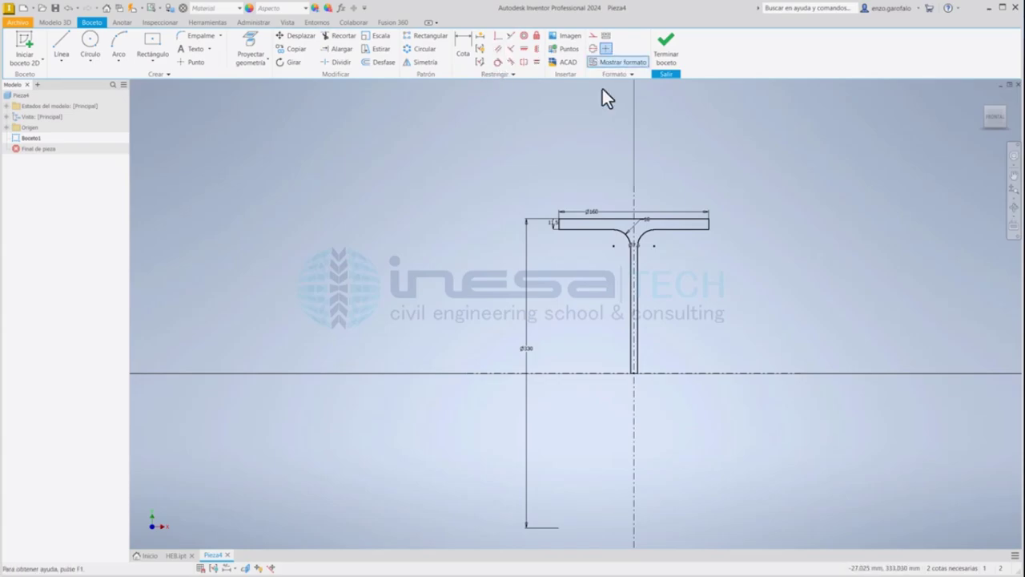
- Mirror the T-shaped upper half about the horizontal centerline to complete the I-section, then leave the mirror command
scroll(671, 253, "down", 3)
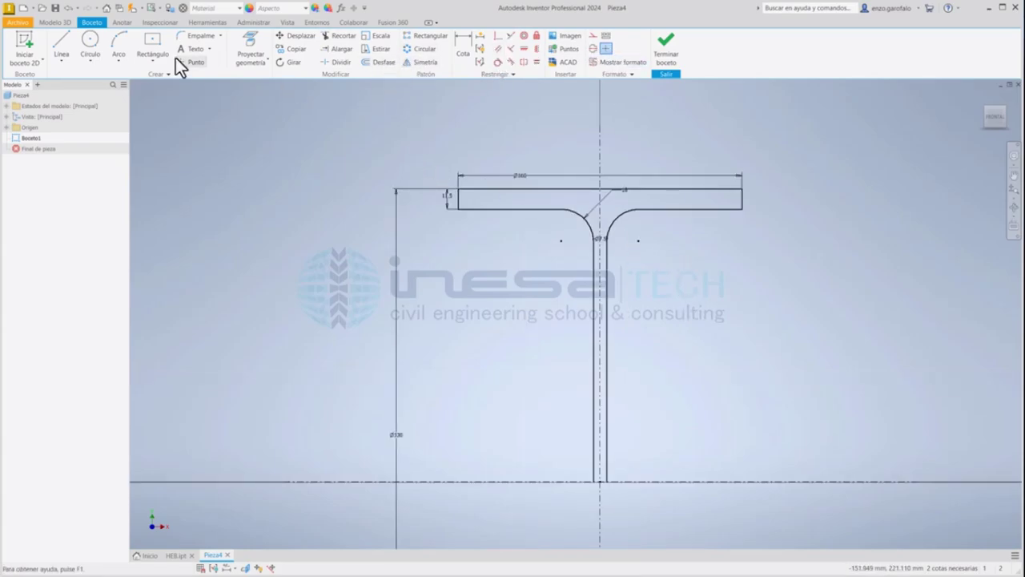
left_click(426, 62)
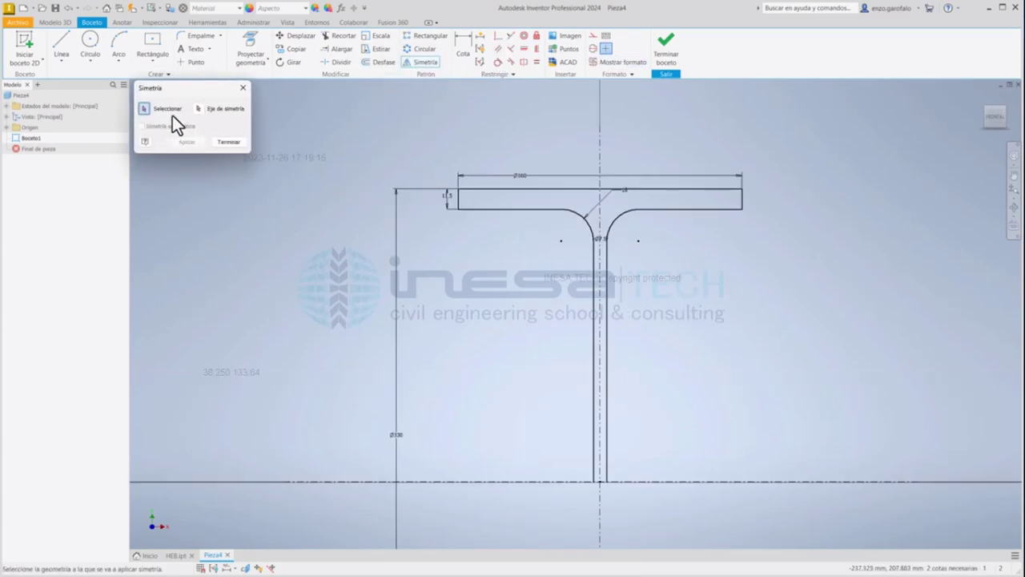
left_click_drag(430, 168, 808, 508)
left_click(215, 109)
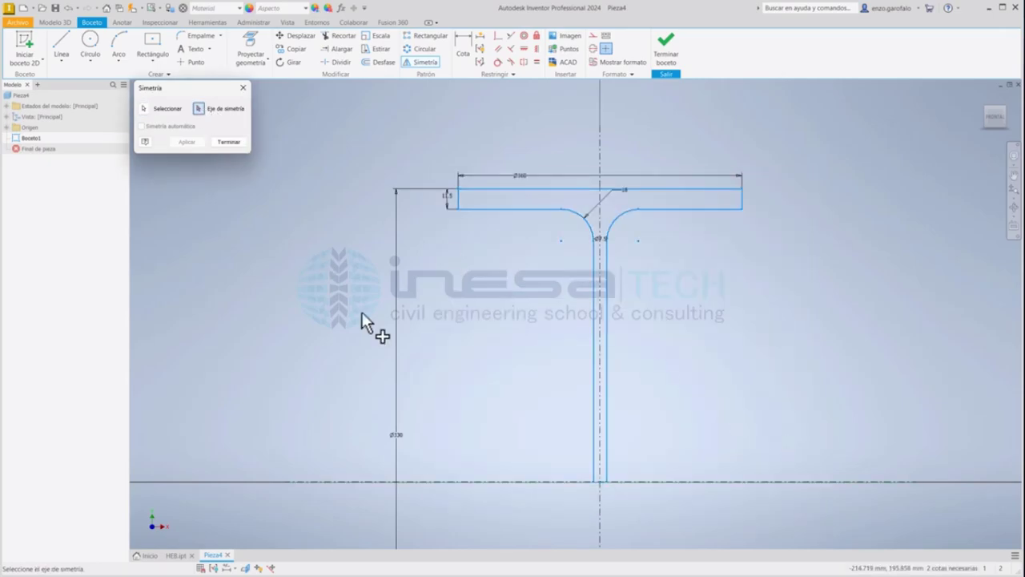
left_click(508, 481)
left_click(186, 142)
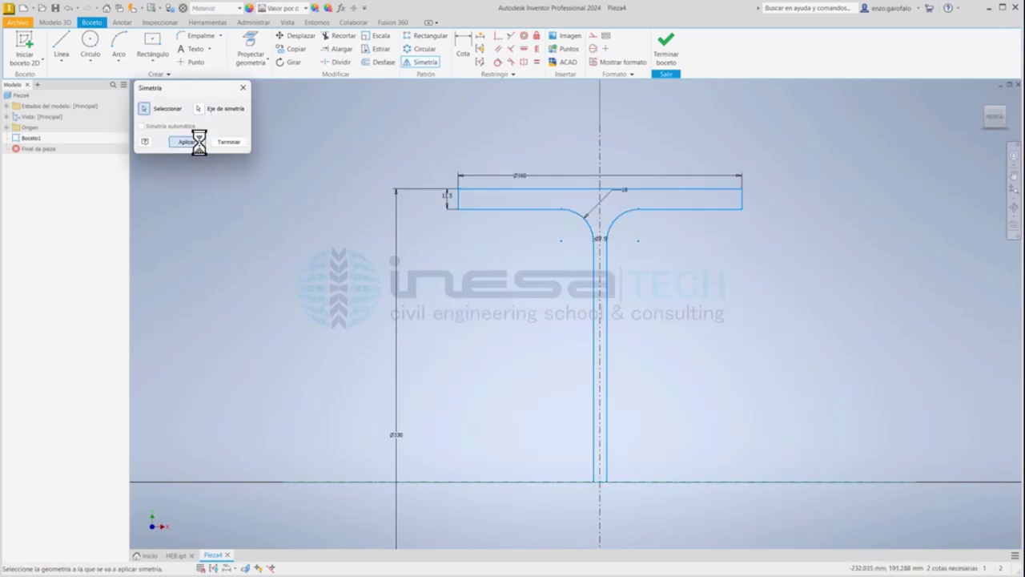
left_click(225, 144)
- Rename the sketch in the model browser as Sección Transversal IPE330
scroll(538, 289, "down", 5)
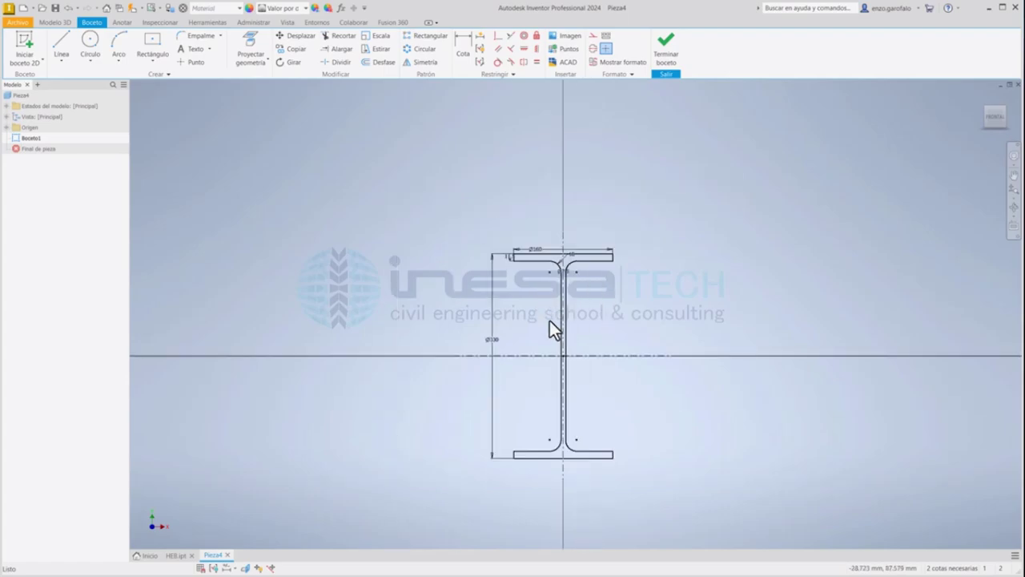
middle_click_drag(549, 320, 542, 222)
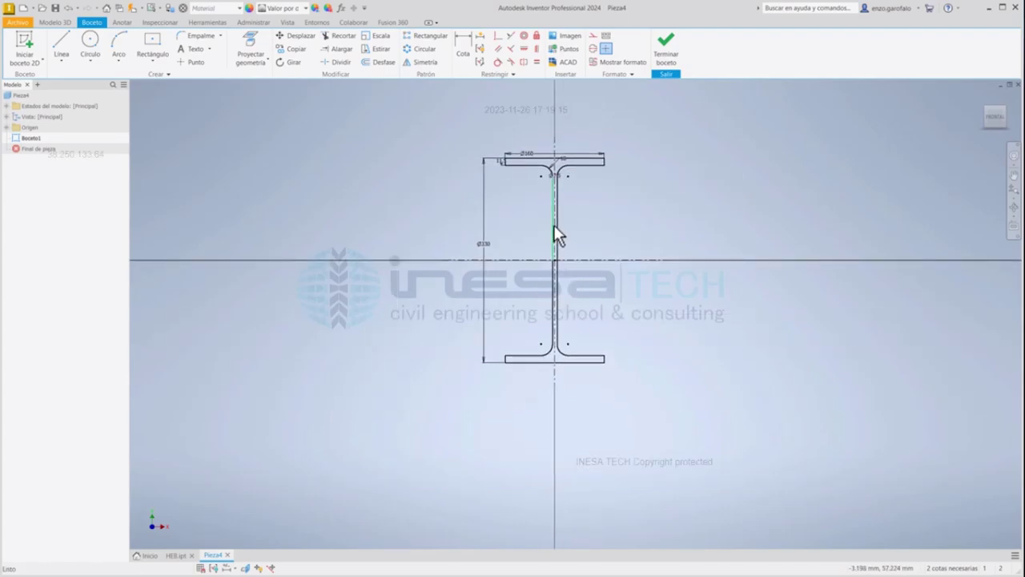
right_click(33, 138)
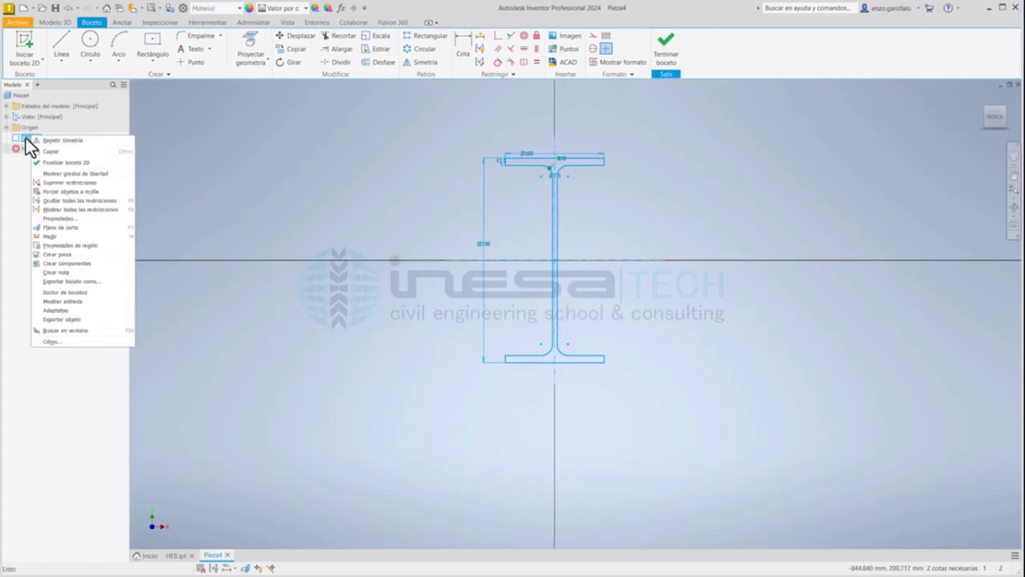
left_click(26, 138)
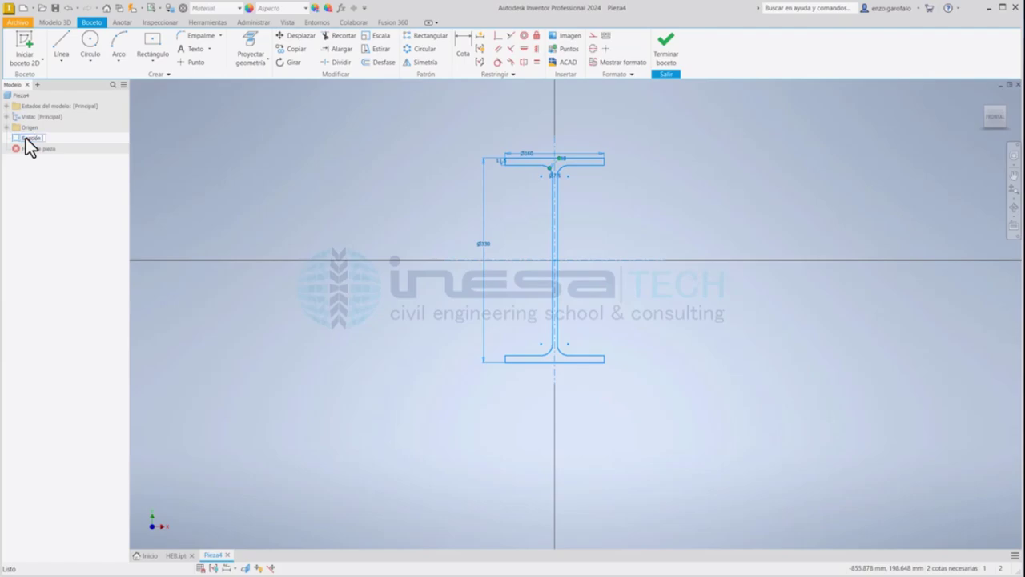
type("Sección \"I")
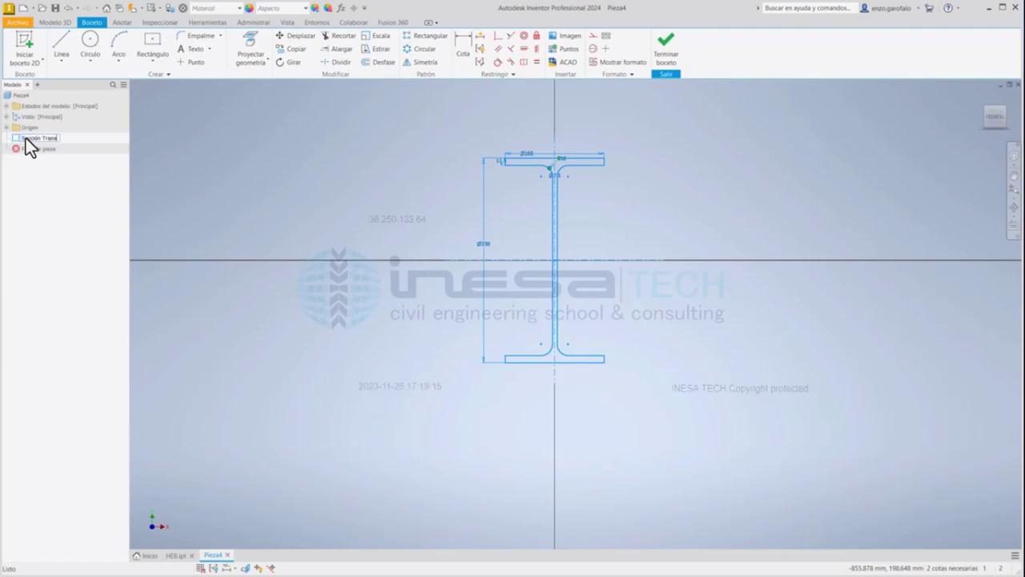
type("sversal IPE")
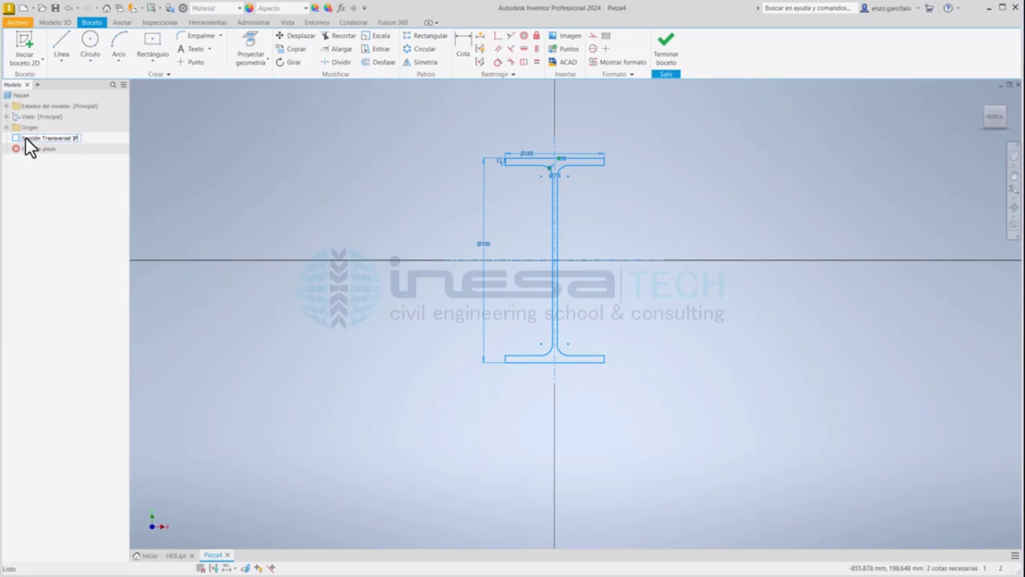
type("330")
key("Return")
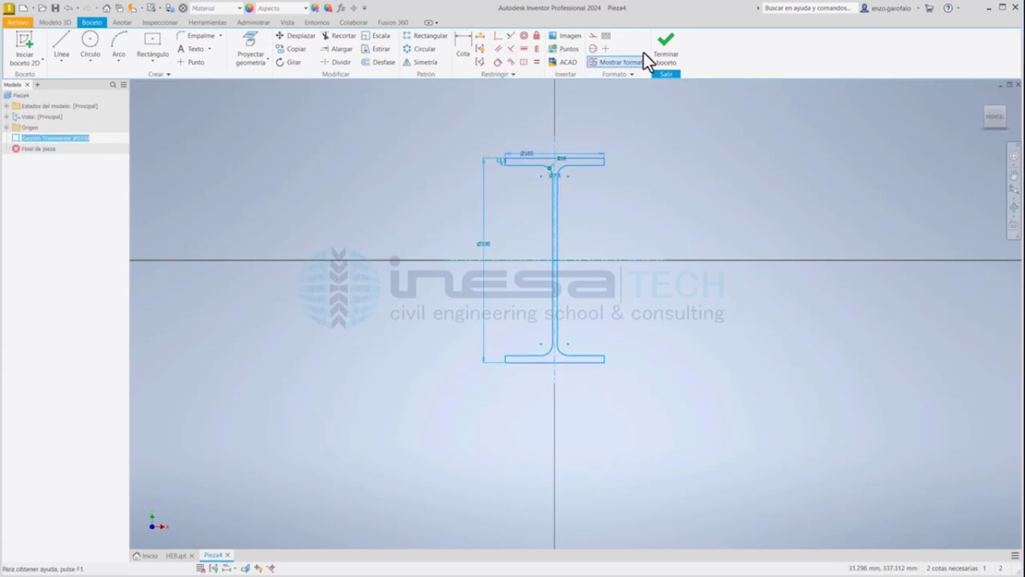
- Finish the IPE330 cross-section sketch and extrude its profile 600 mm in the default direction to form the beam
left_click(665, 48)
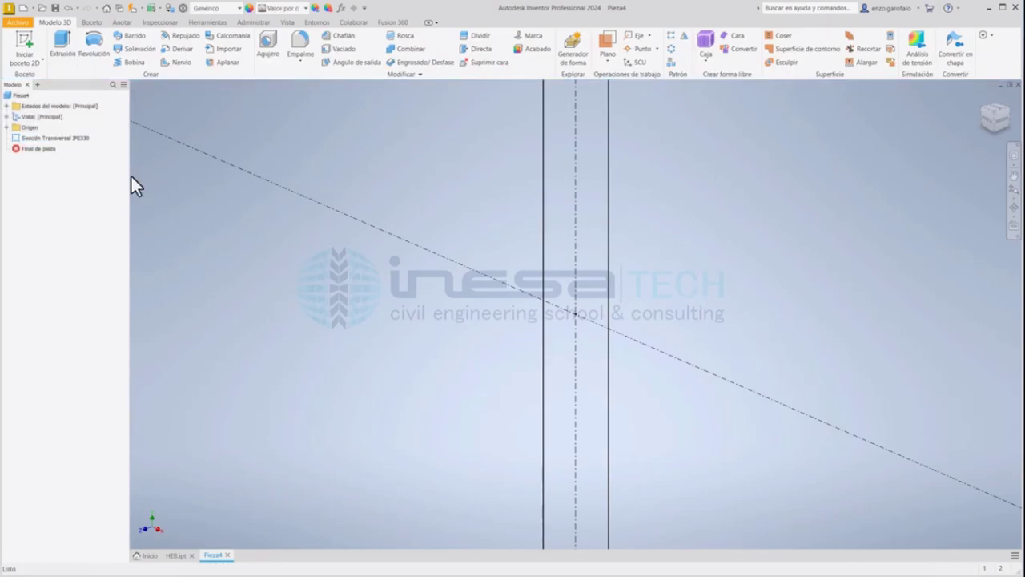
left_click(72, 56)
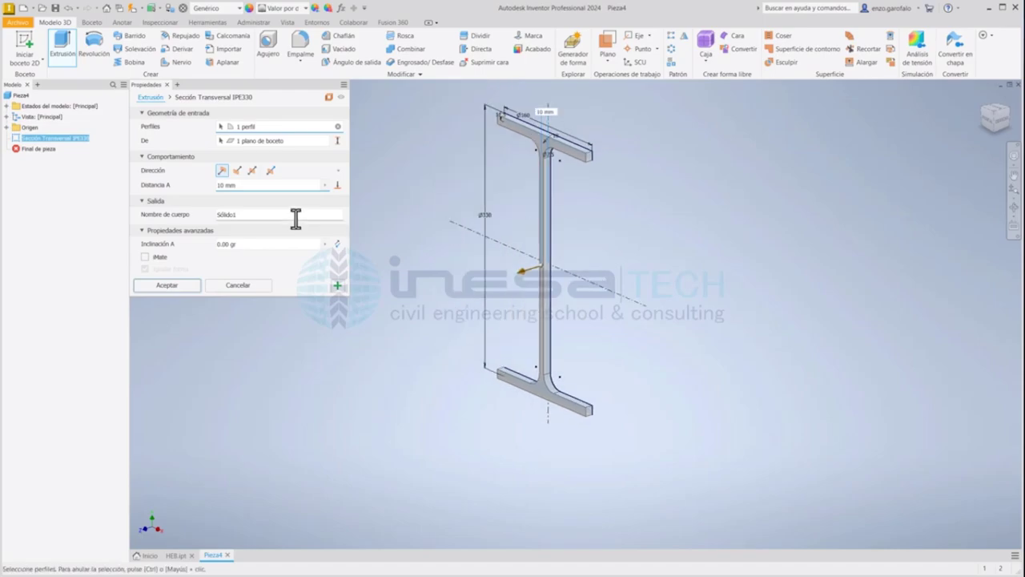
left_click(249, 185)
type("600")
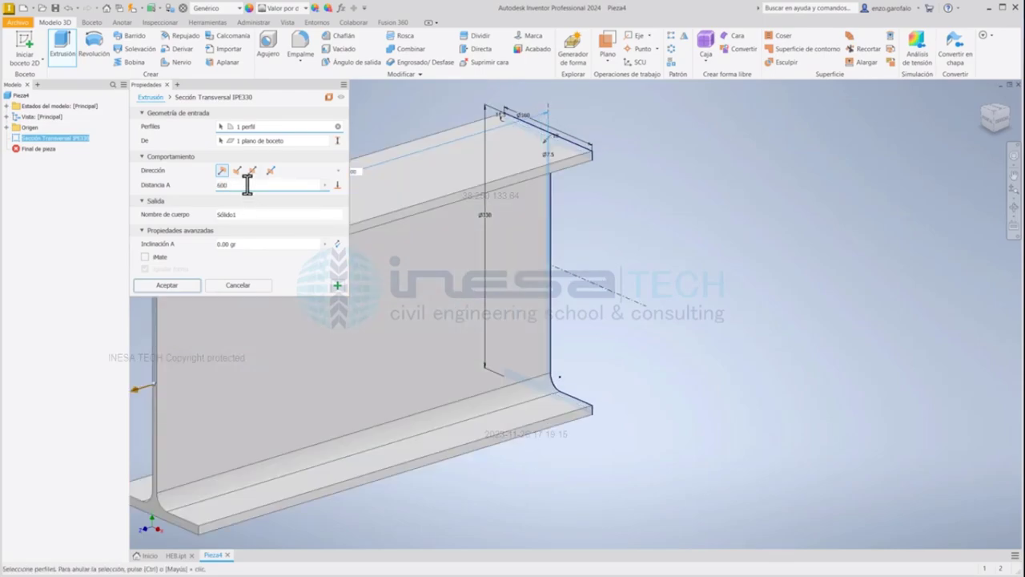
left_click(189, 284)
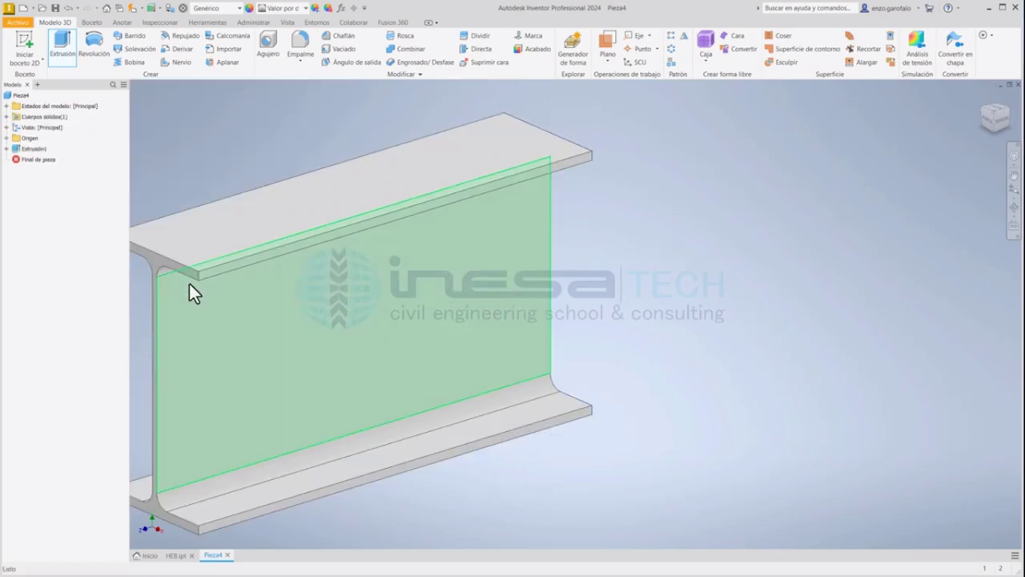
- Save the beam part as IPE in the EndPlate folder
left_click(55, 8)
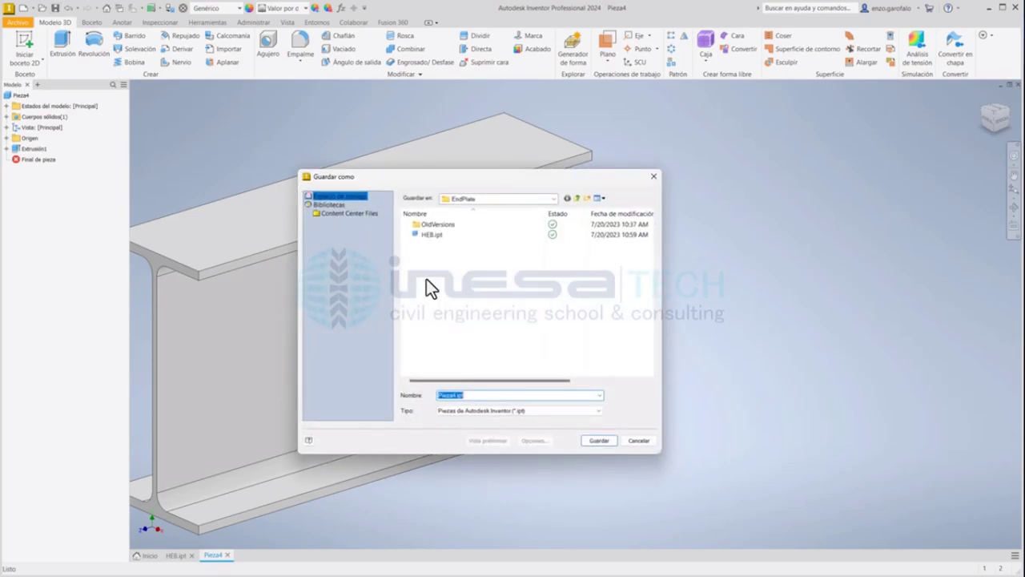
type("IPE")
key("Return")
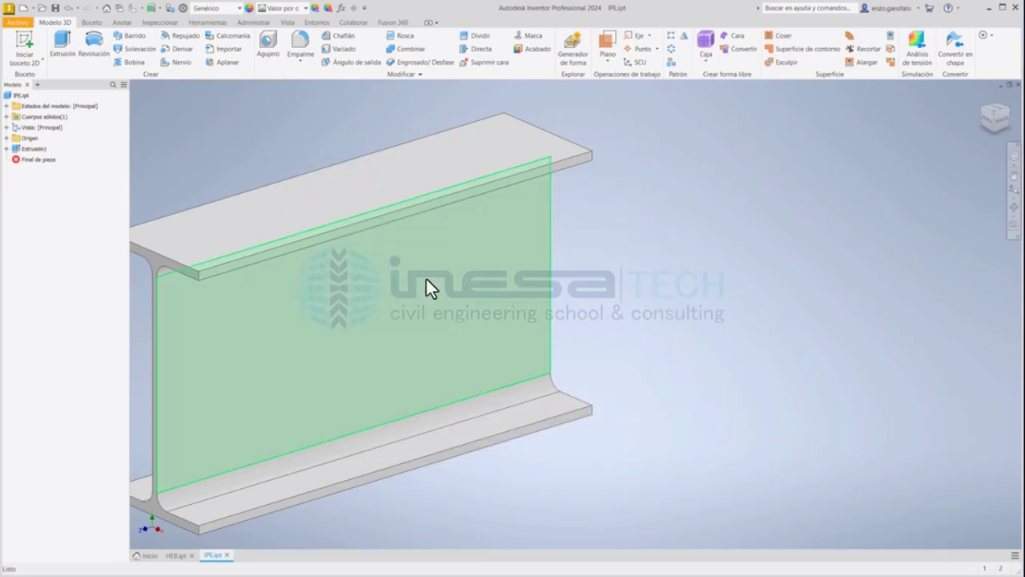
- Inspect the whole beam, then view the HEB column part and return to the IPE part
scroll(414, 284, "down", 5)
scroll(391, 299, "up", 3)
middle_click_drag(391, 300, 449, 268)
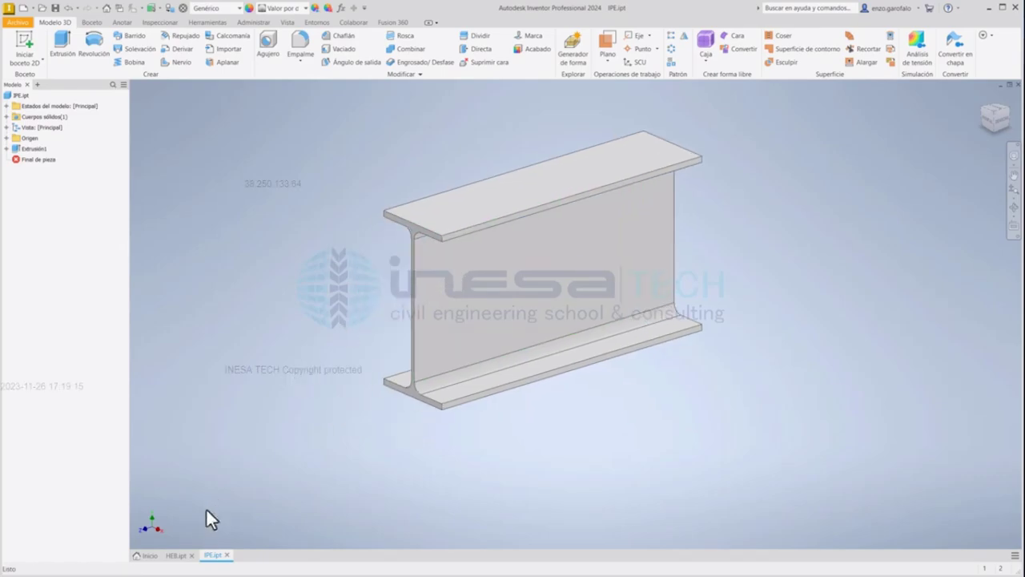
left_click(181, 556)
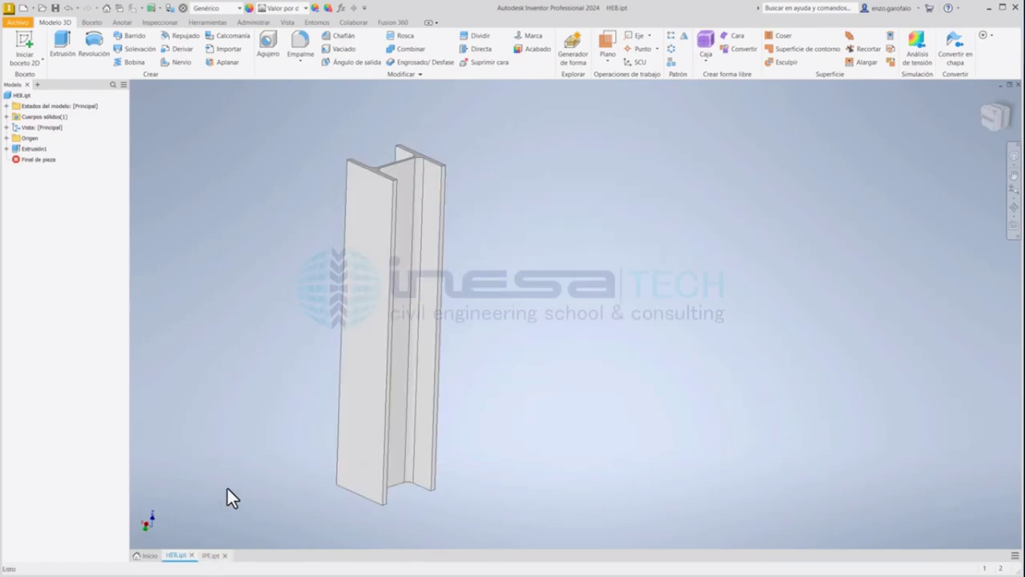
key("ctrl+Tab")
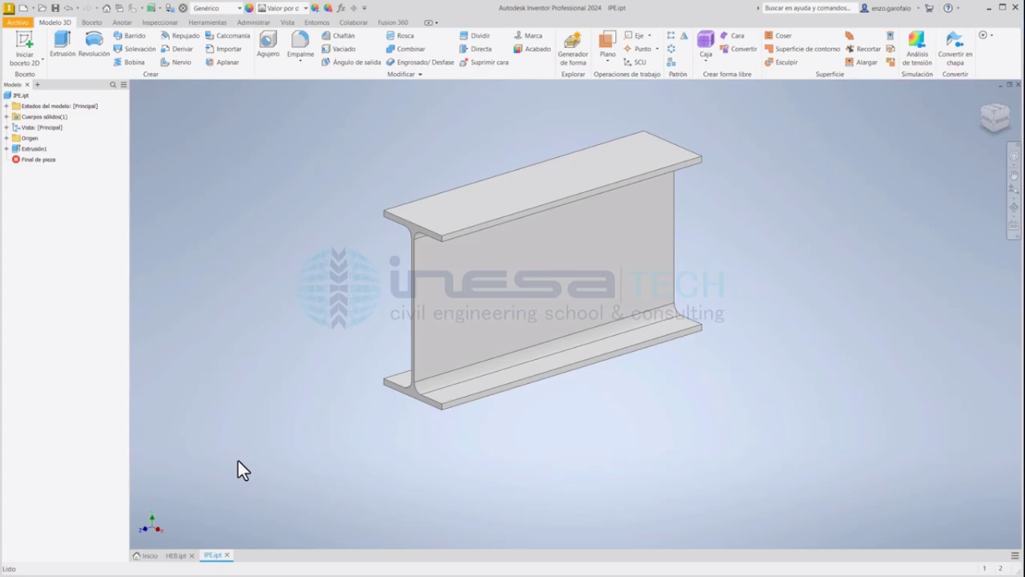